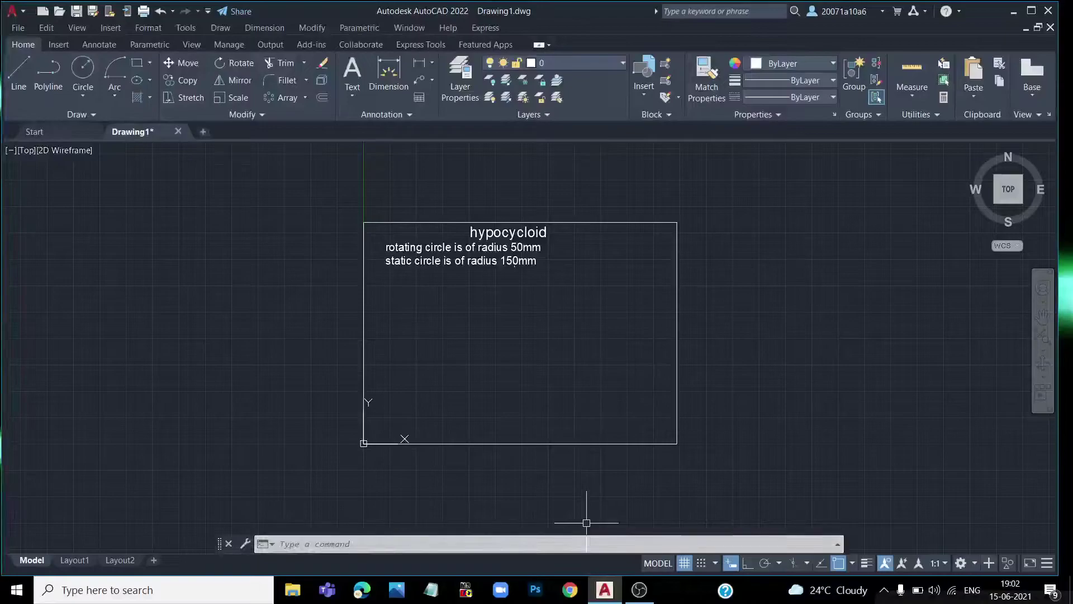
Calculate the ratio of the rotating circle's radius to the static circle's radius as 50/150 in the calculator
scroll(571, 378, "up", 2)
middle_click_drag(571, 378, 574, 436)
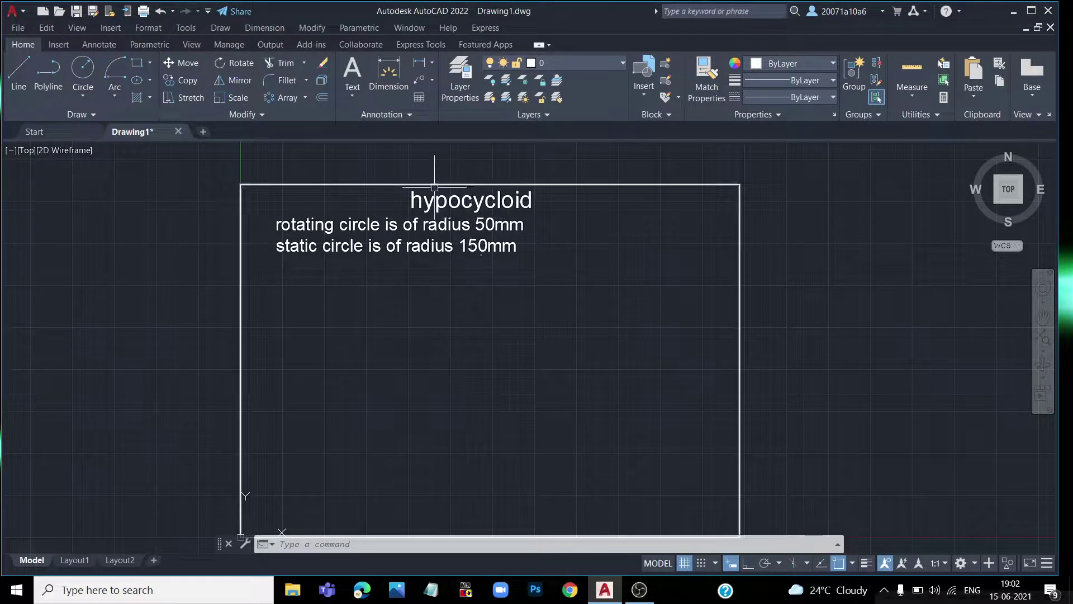
middle_click_drag(501, 334, 515, 311)
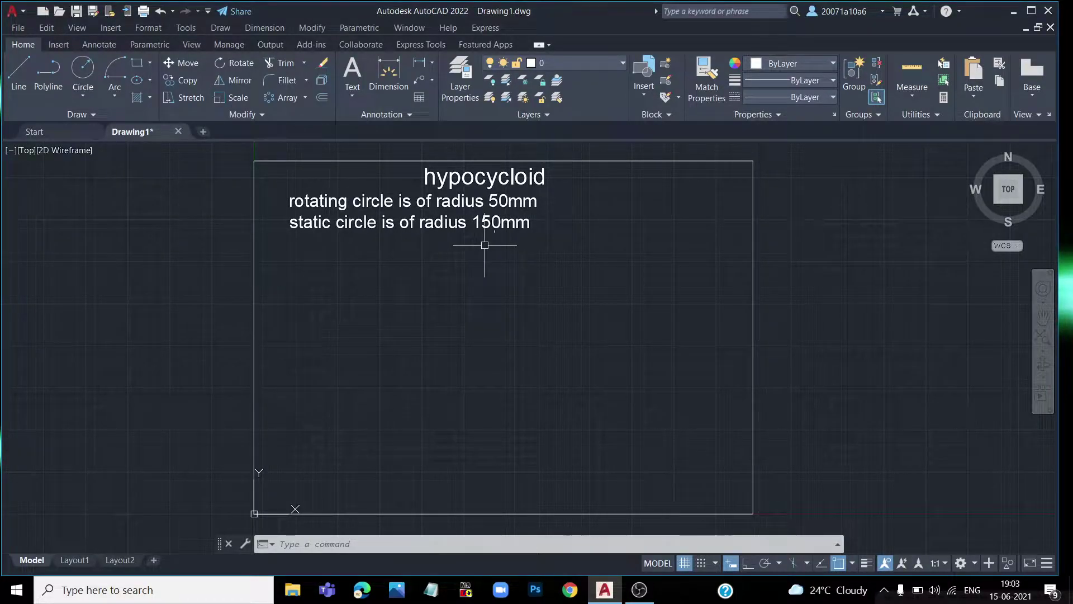
left_click(945, 99)
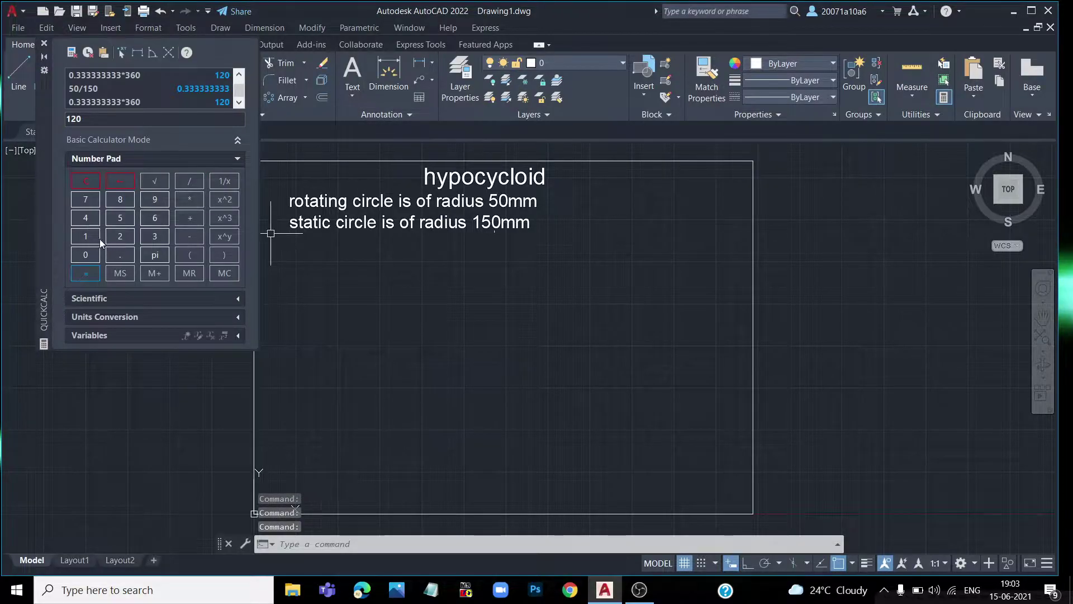
left_click(86, 181)
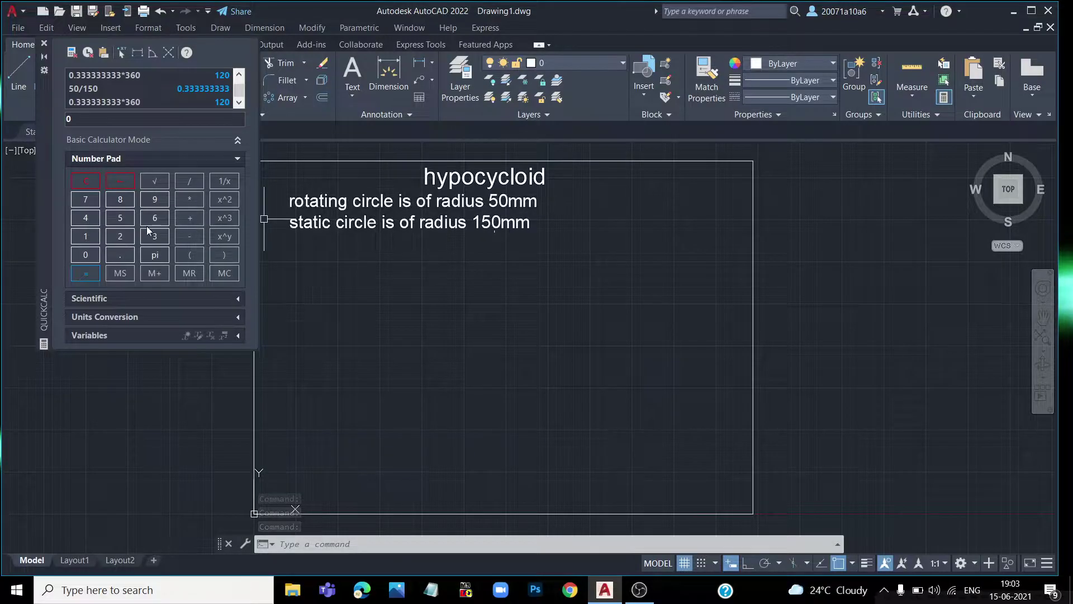
left_click(120, 221)
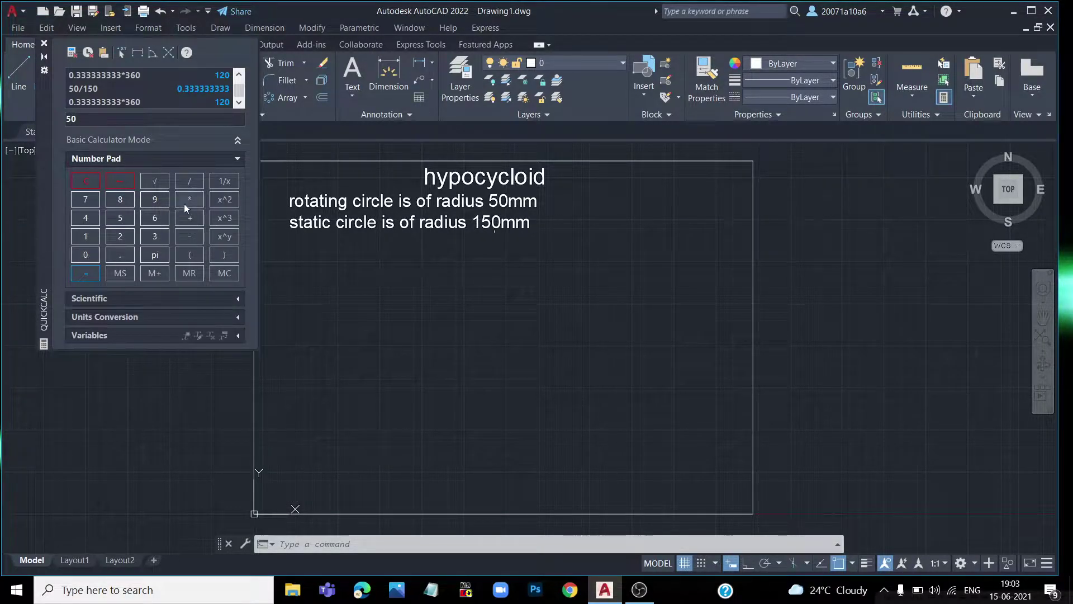
left_click(191, 180)
left_click(123, 221)
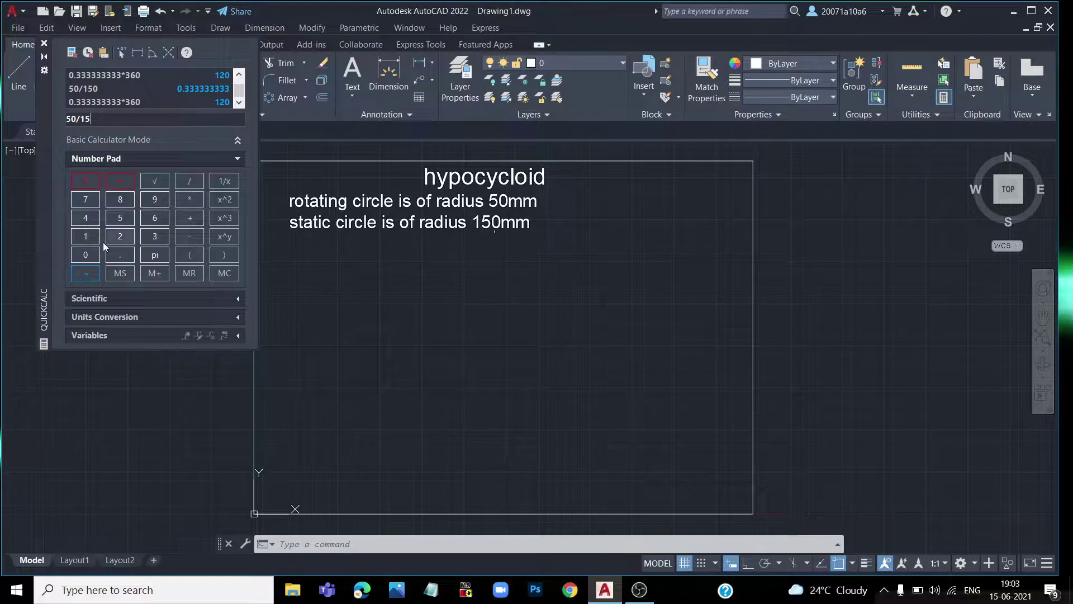
left_click(89, 273)
Multiply the calculated radius ratio by 360 to get the included angle, and close the calculator
left_click(189, 204)
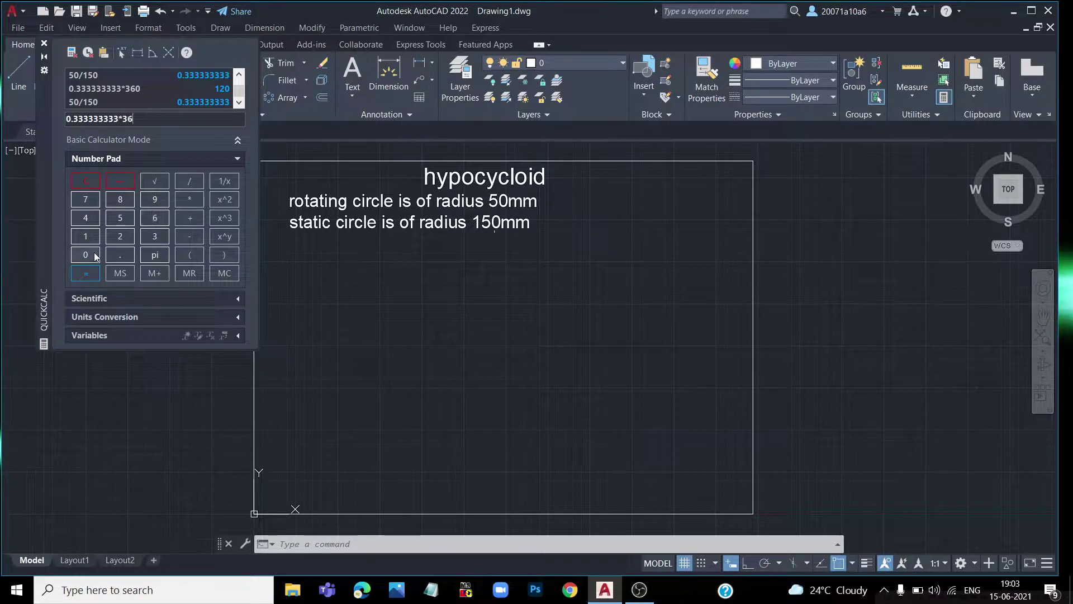
left_click(94, 252)
left_click(85, 273)
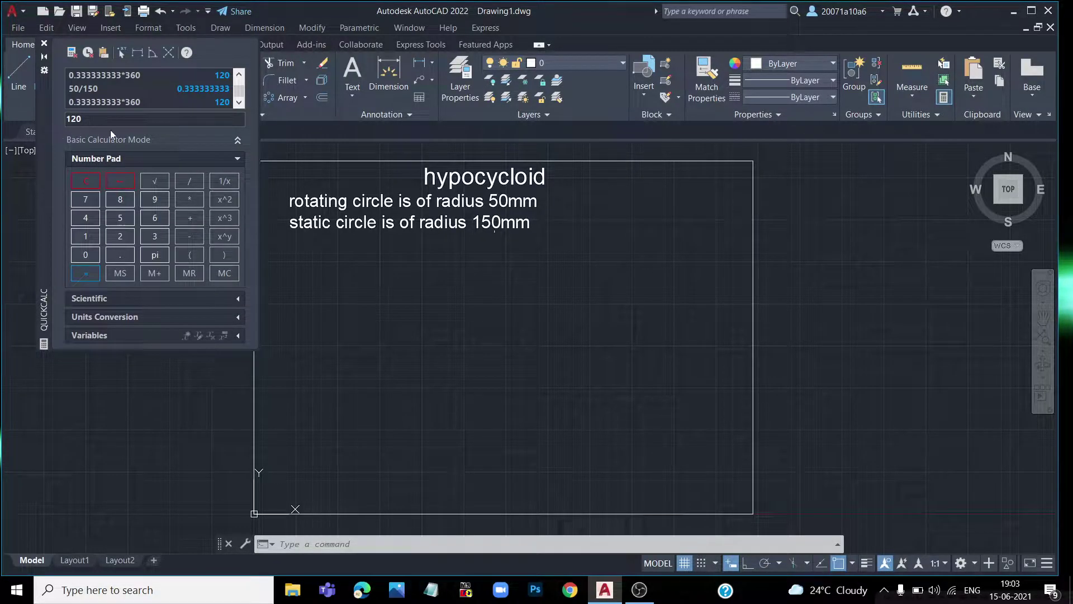
left_click(44, 44)
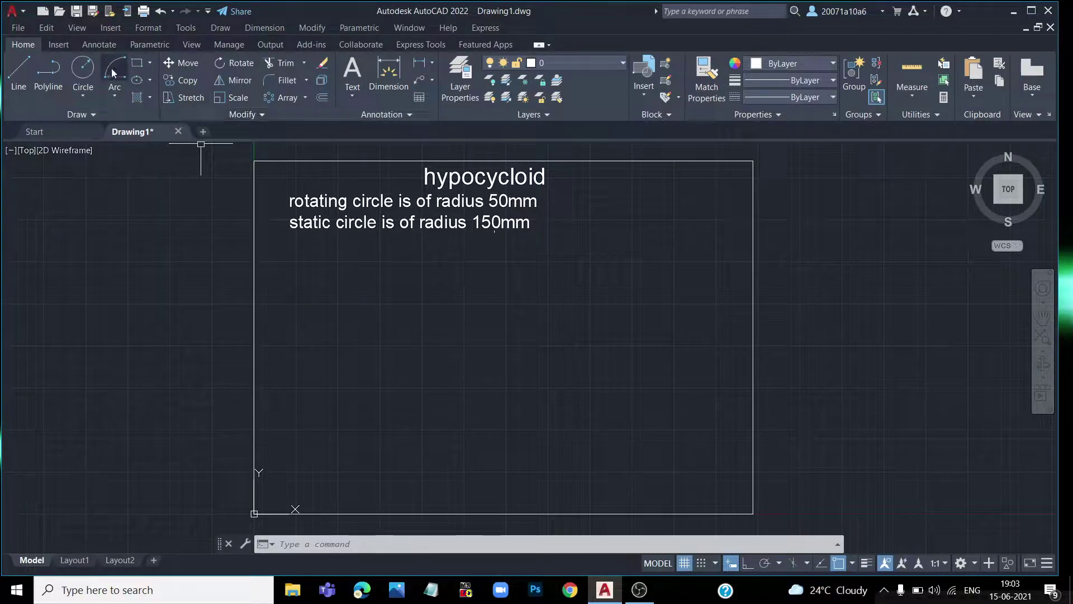
Draw the static circle with a radius of 150, centred below the notes inside the rectangular frame
left_click(103, 83)
left_click(484, 364)
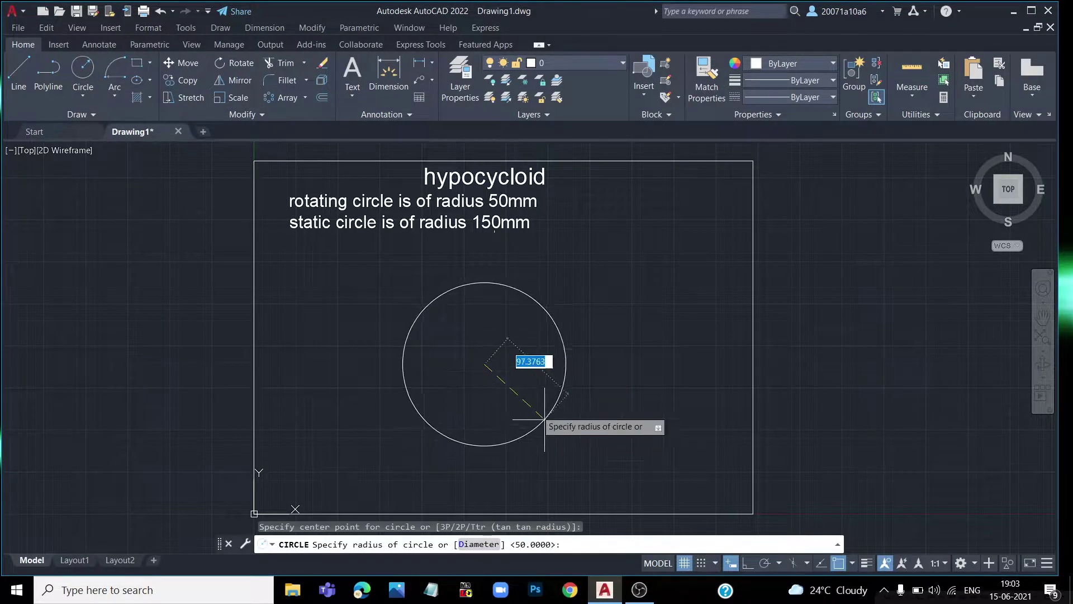
type("150")
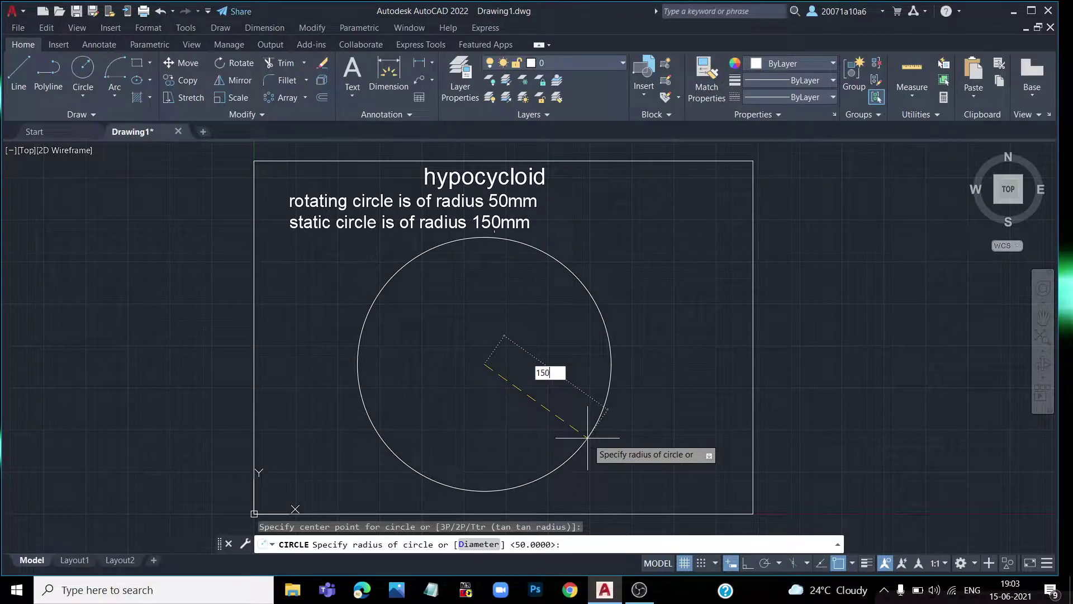
key("Return")
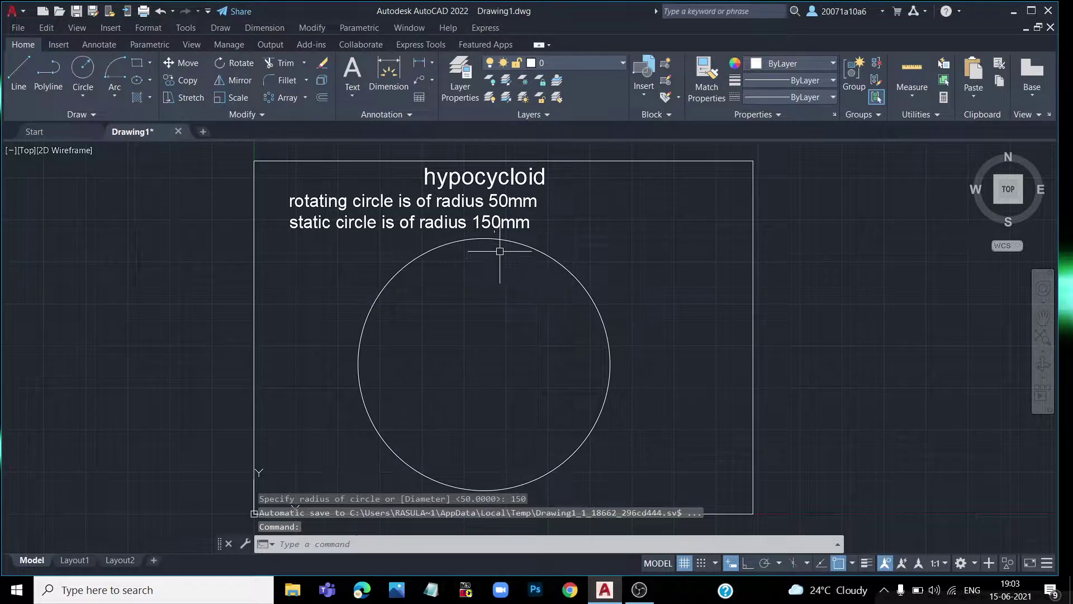
Draw a horizontal line with Ortho on from the circle's center to its right quadrant
scroll(499, 251, "up", 2)
scroll(500, 251, "down", 2)
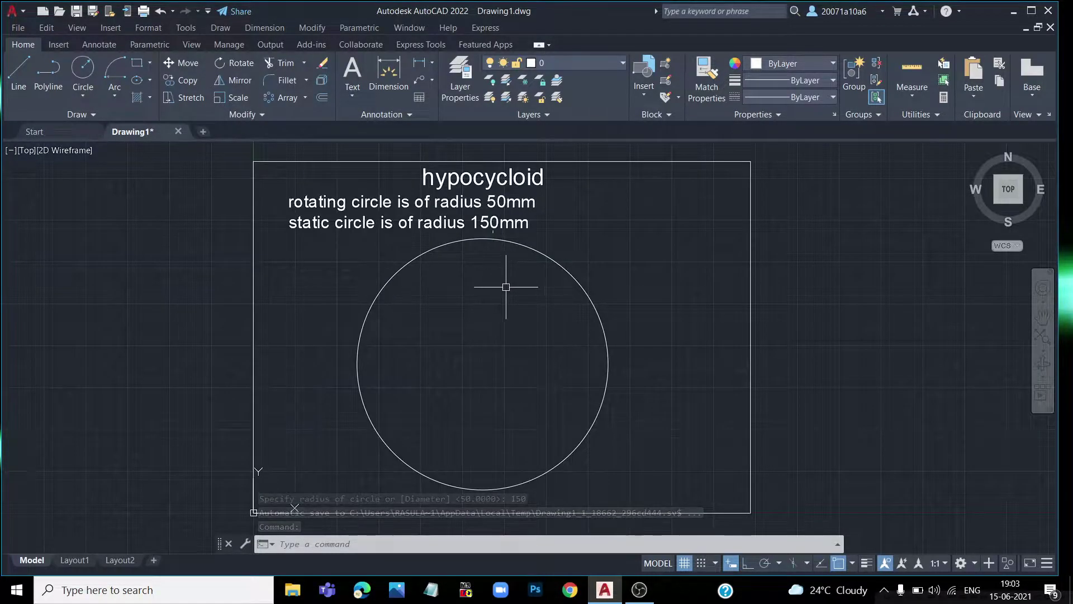
left_click(17, 72)
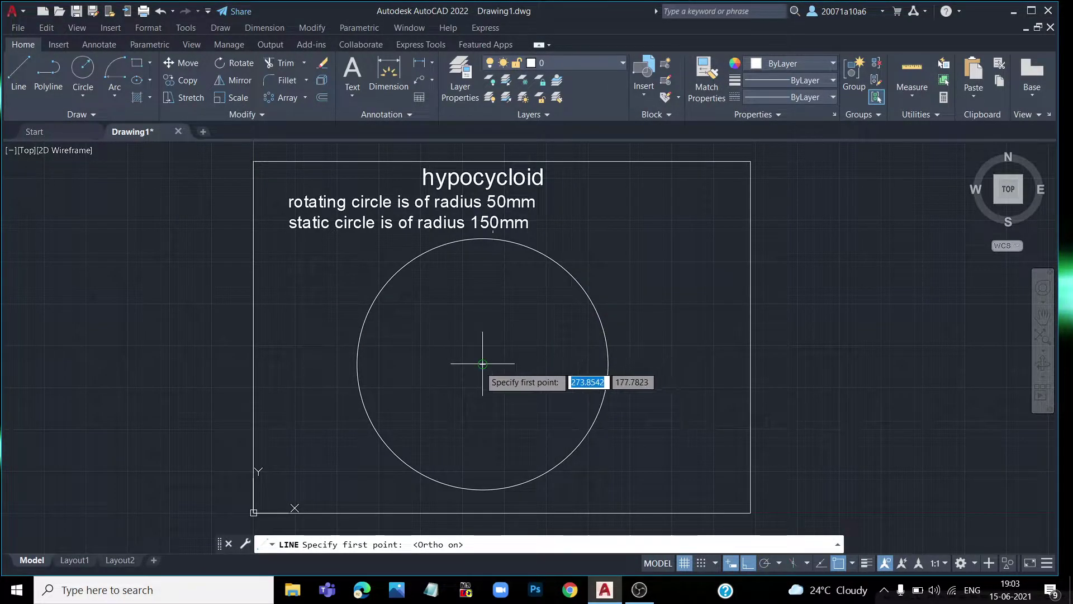
left_click(482, 364)
left_click(608, 364)
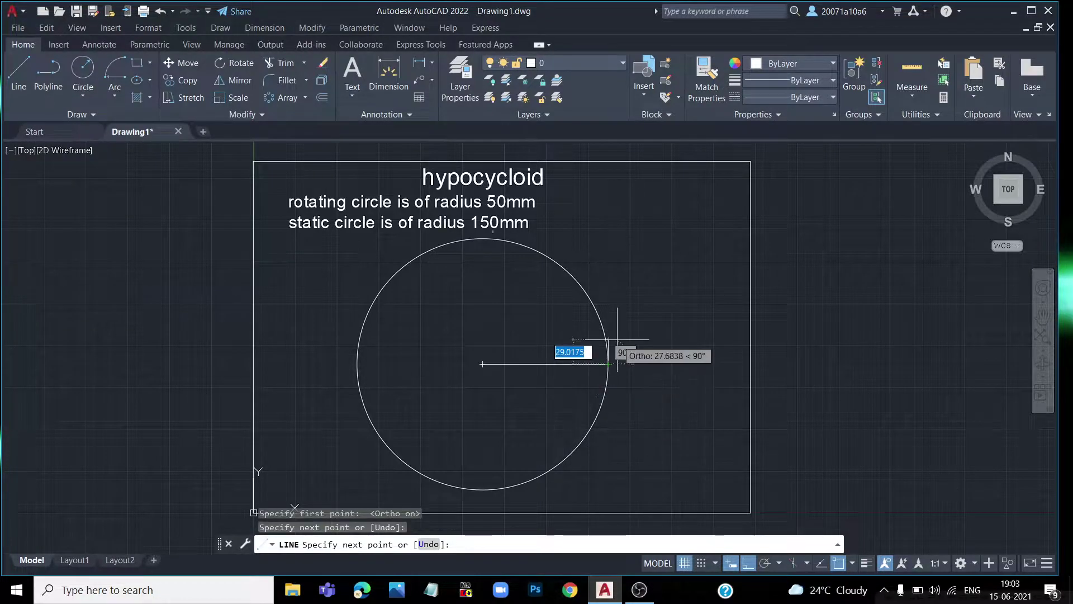
key("Return")
Draw a vertical line from the circle's center up to its top quadrant
type("l")
key("Return")
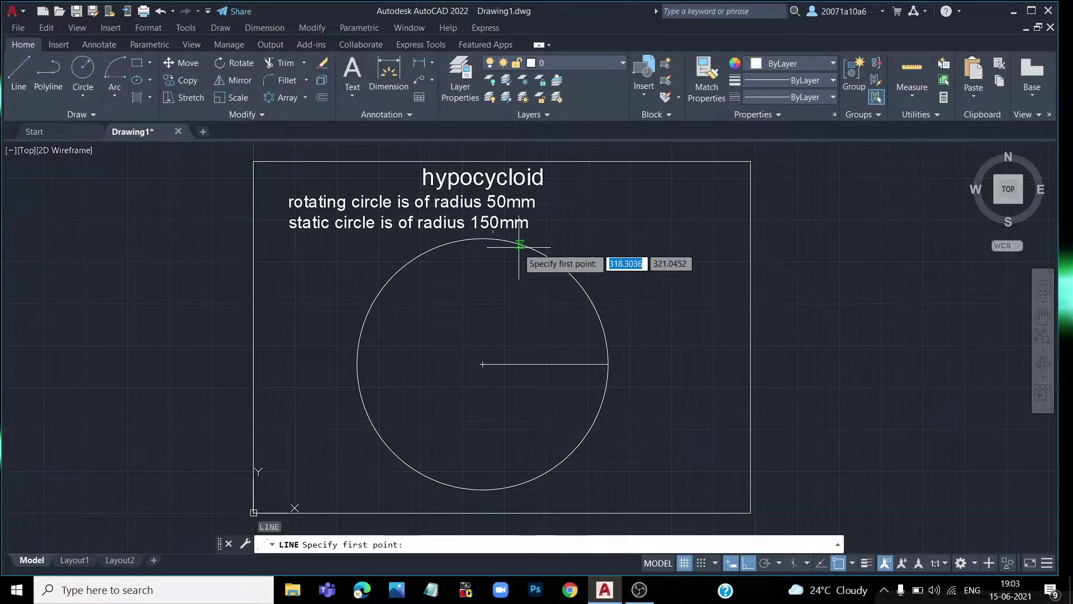
left_click(482, 364)
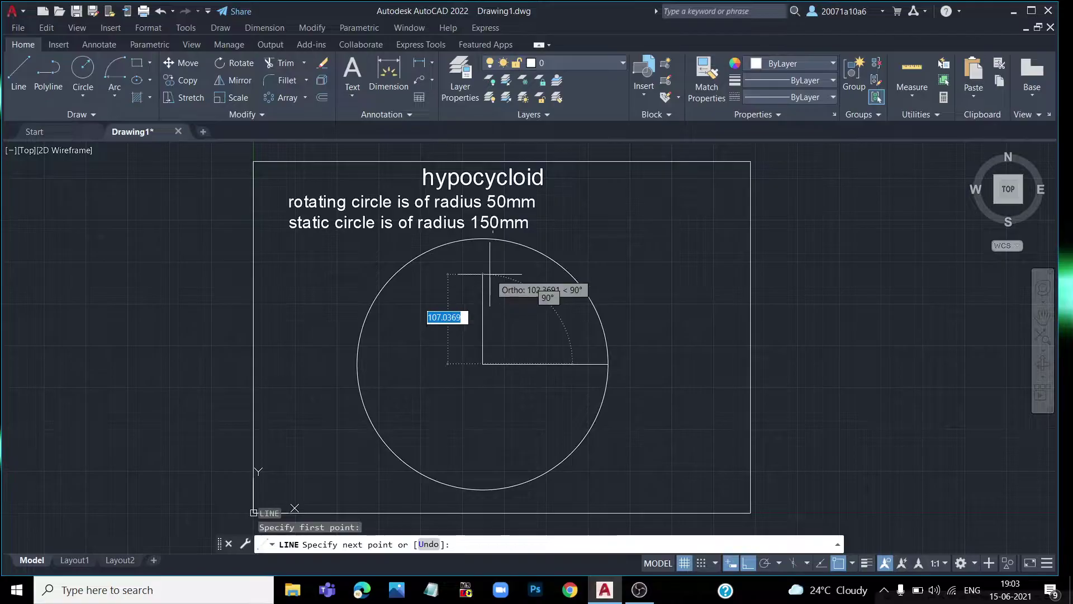
left_click(483, 239)
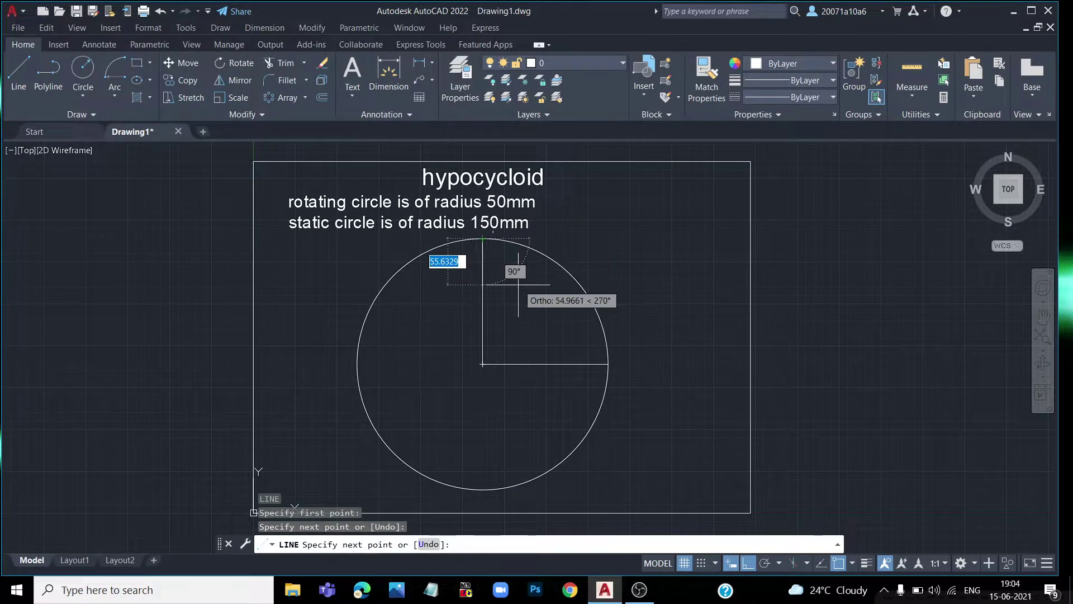
key("Return")
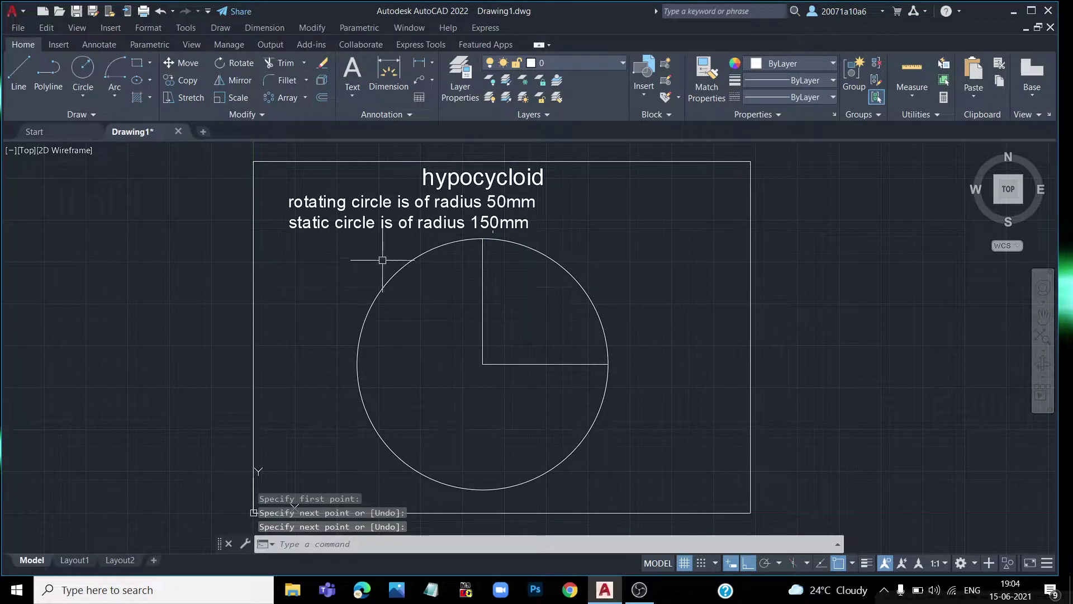
Draw a horizontal line from the circle's center to its left quadrant
left_click(19, 87)
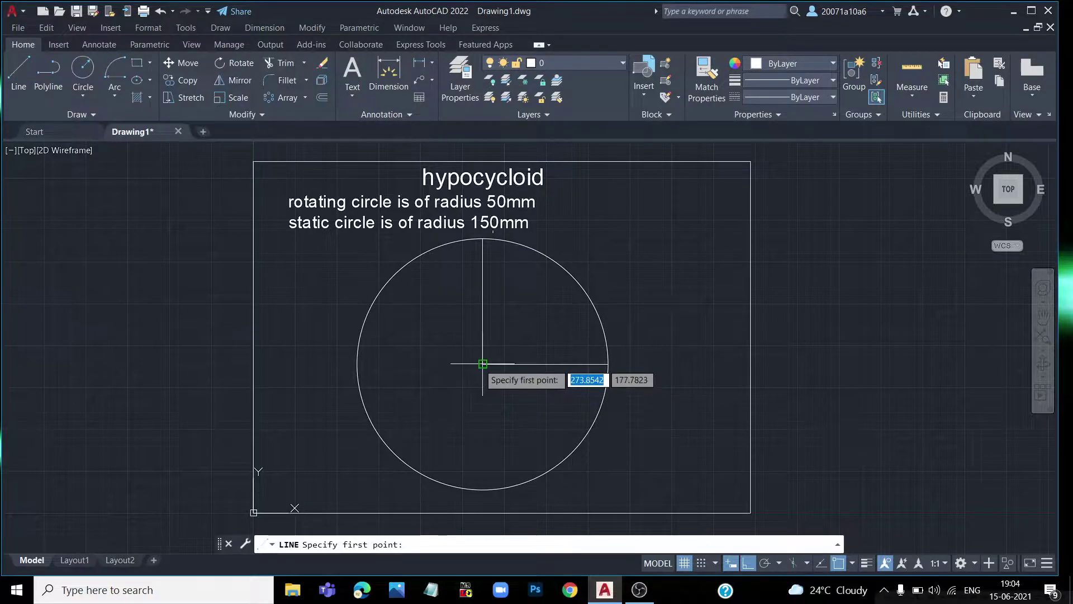
left_click(482, 364)
left_click(357, 364)
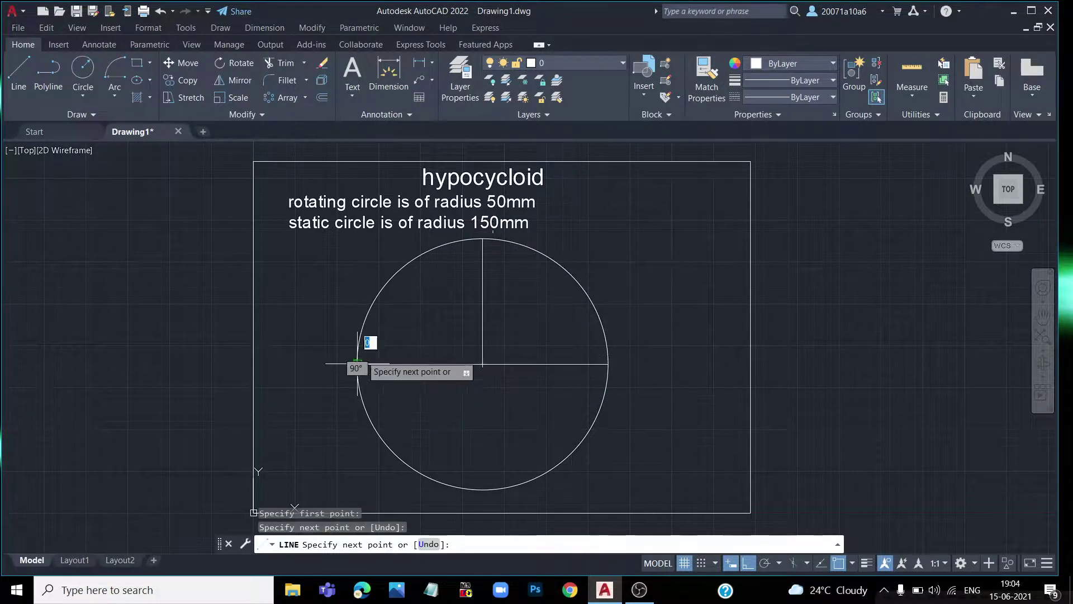
key("Return")
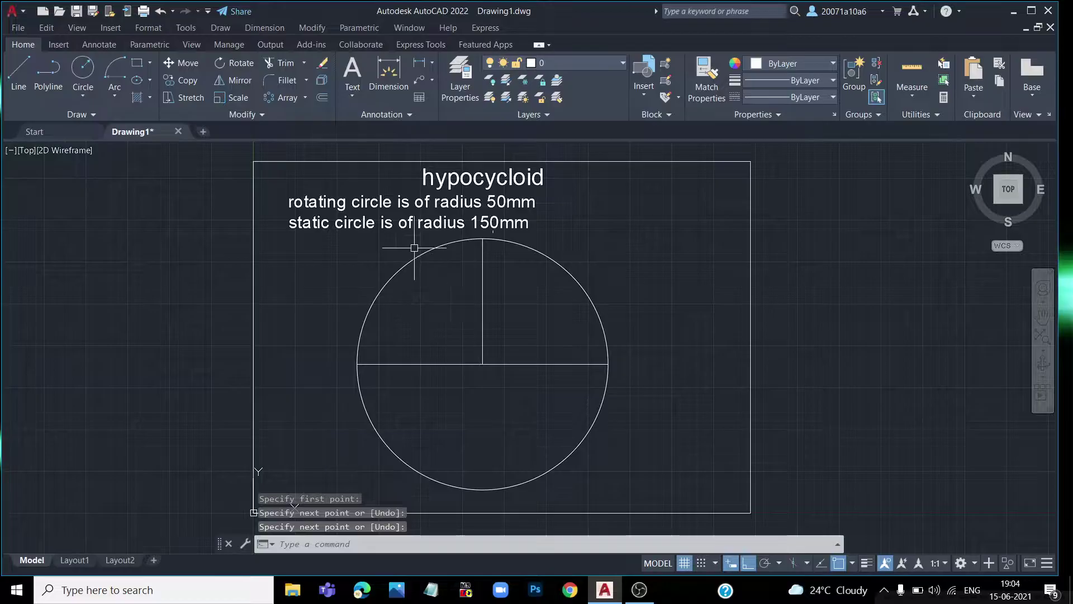
Draw a center-start-angle arc about the circle's center, starting at the top quadrant, with a 60° included angle
left_click(109, 100)
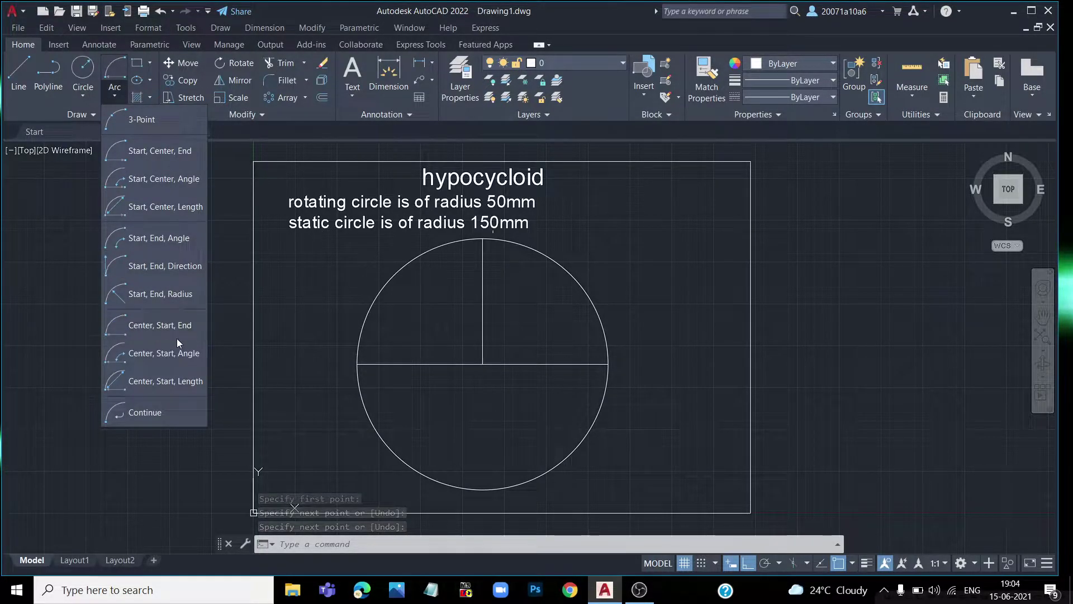
left_click(183, 353)
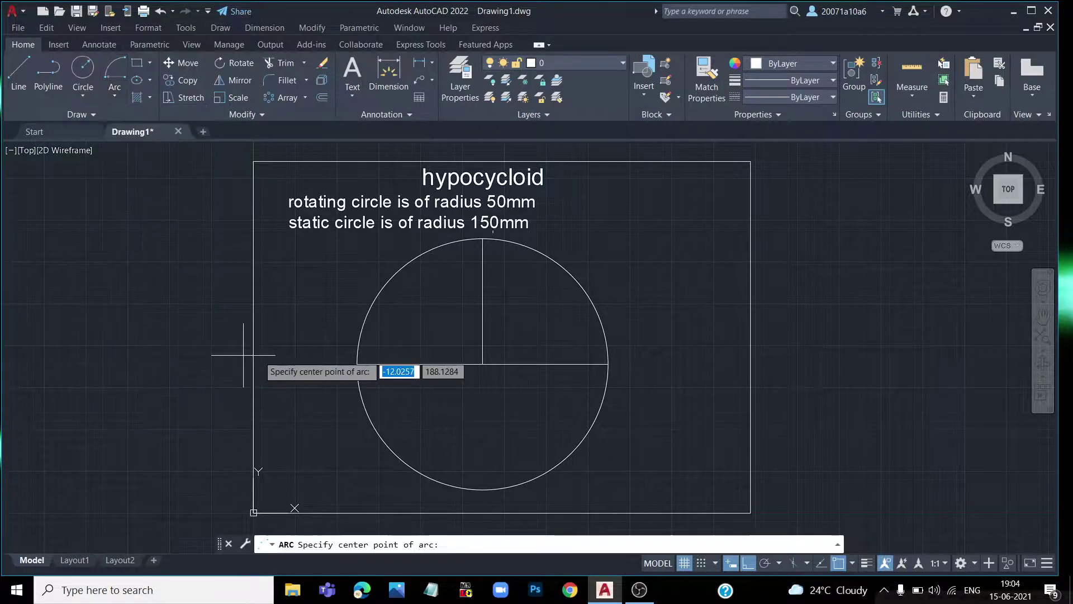
left_click(481, 364)
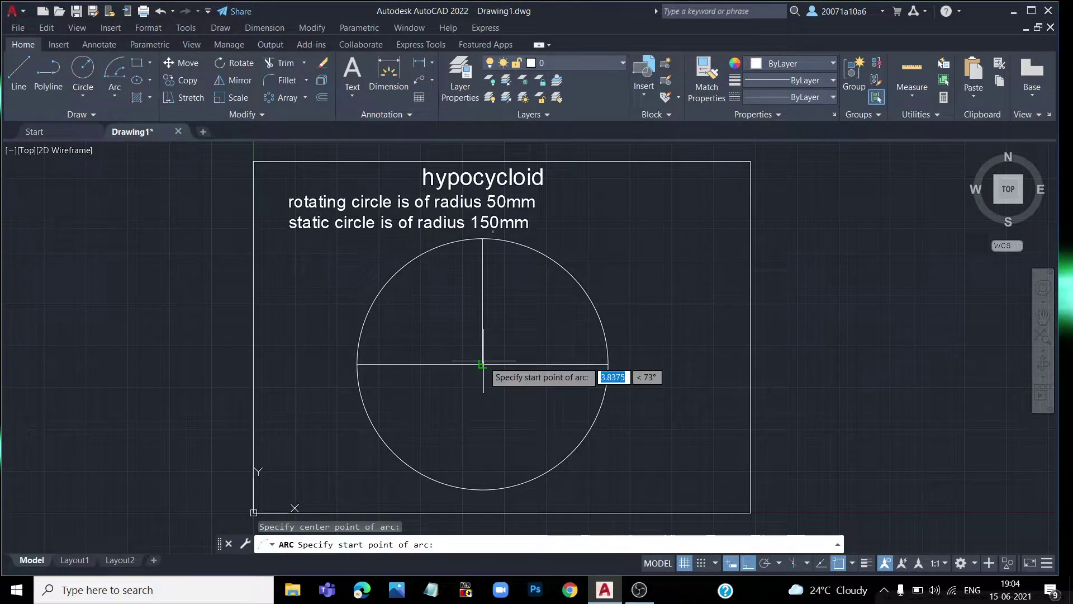
left_click(482, 239)
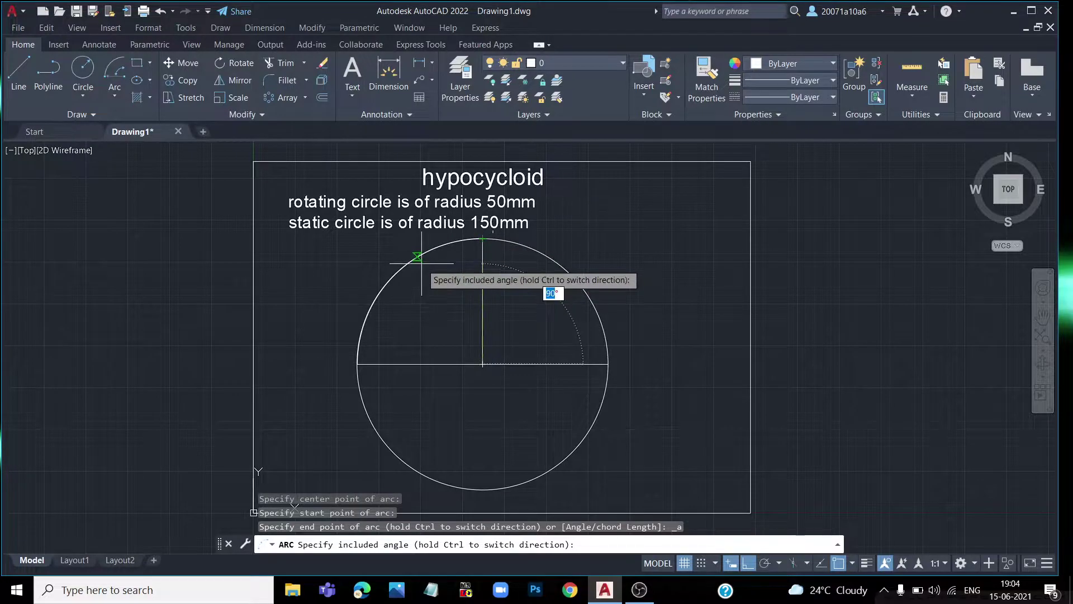
type("60")
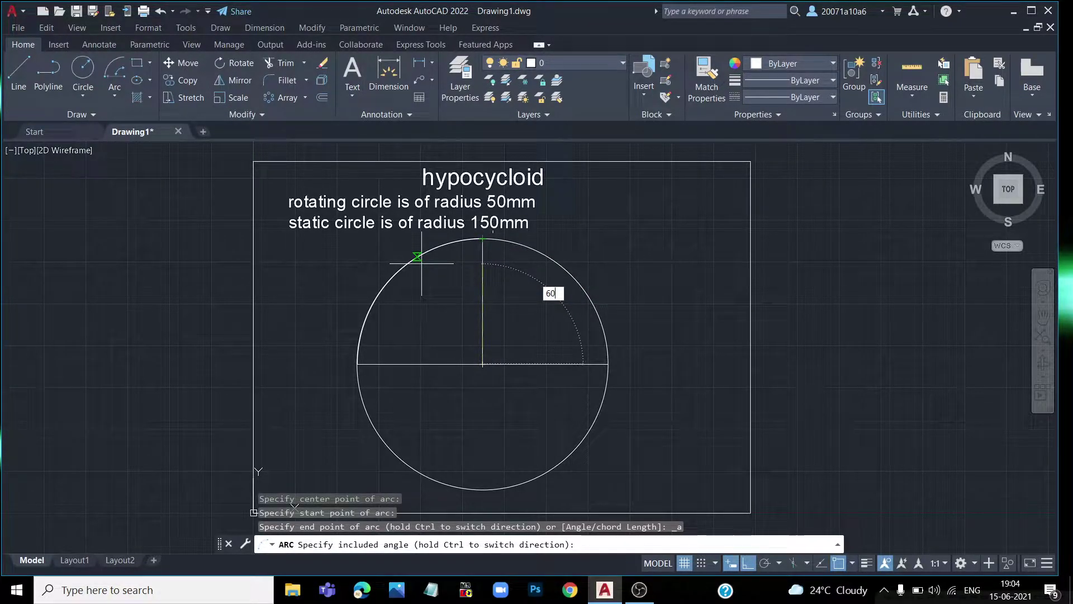
key("Return")
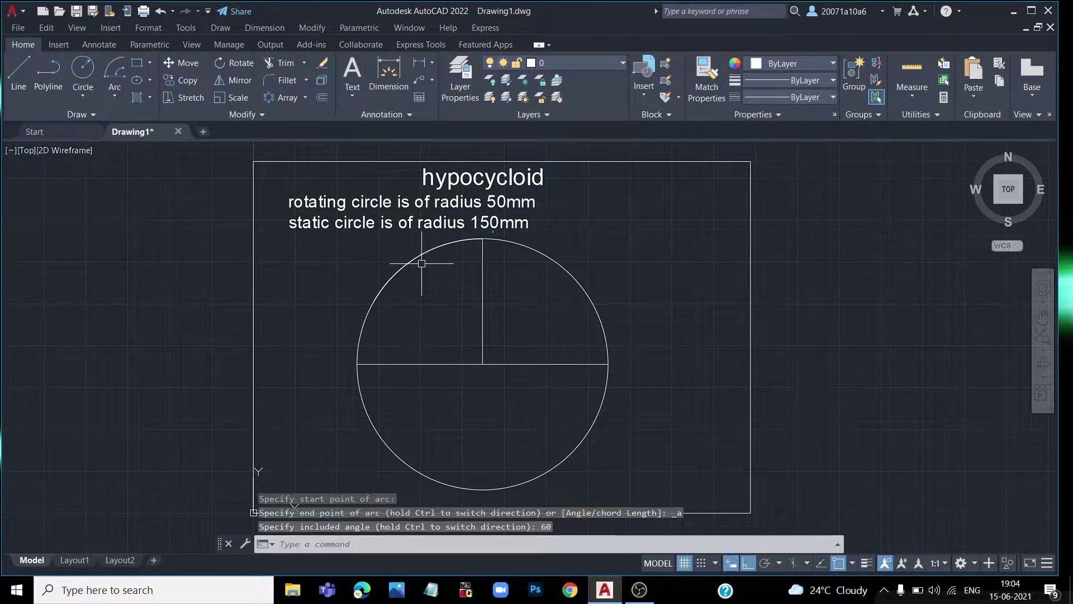
Mirror the 60° arc across the vertical radius line, keeping the source arc
left_click(250, 84)
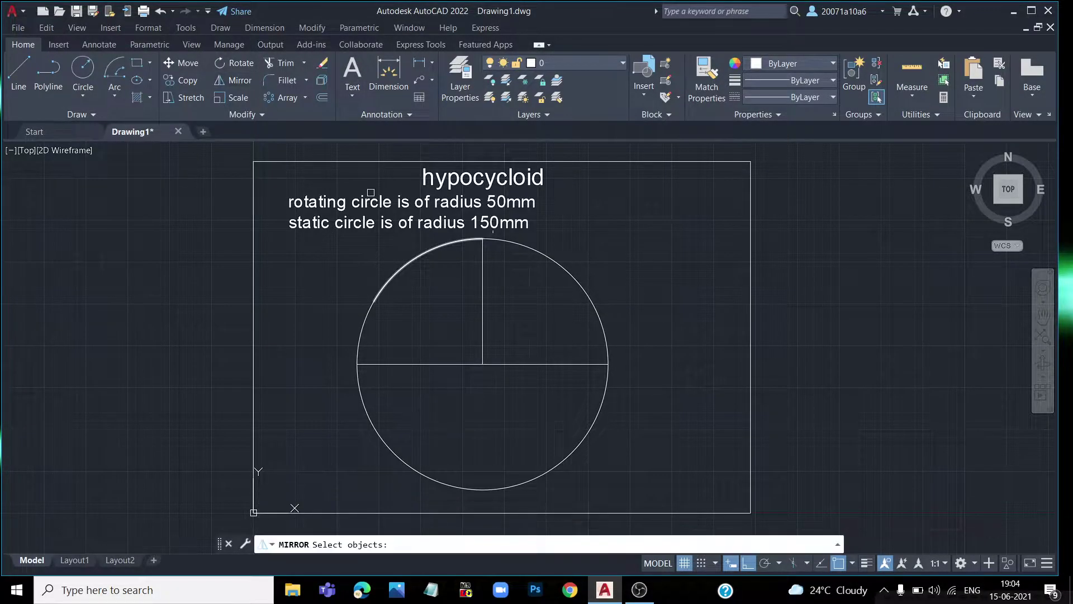
left_click(442, 247)
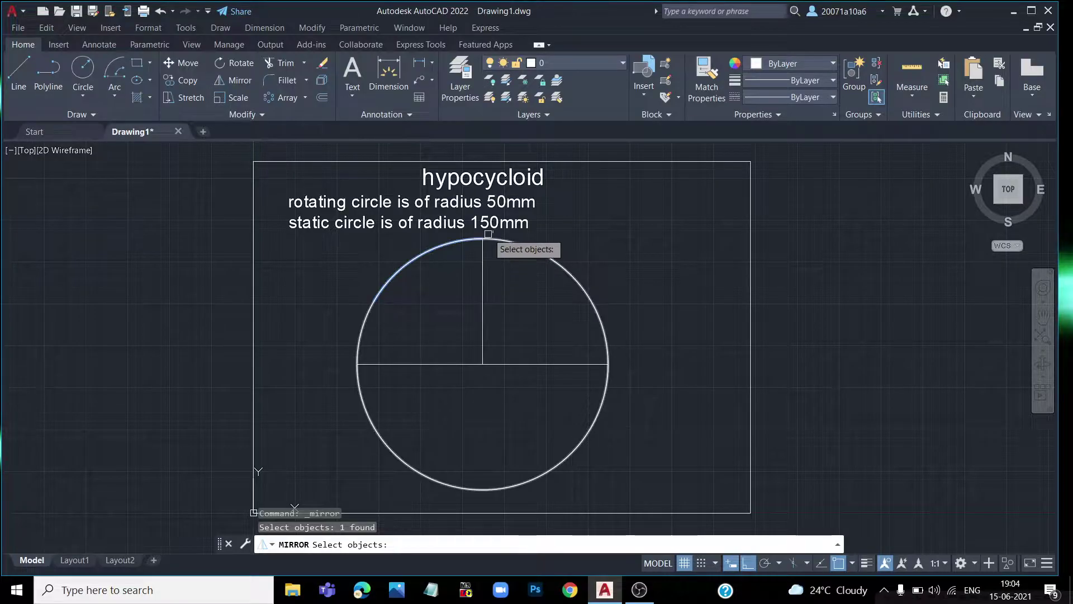
key("Return")
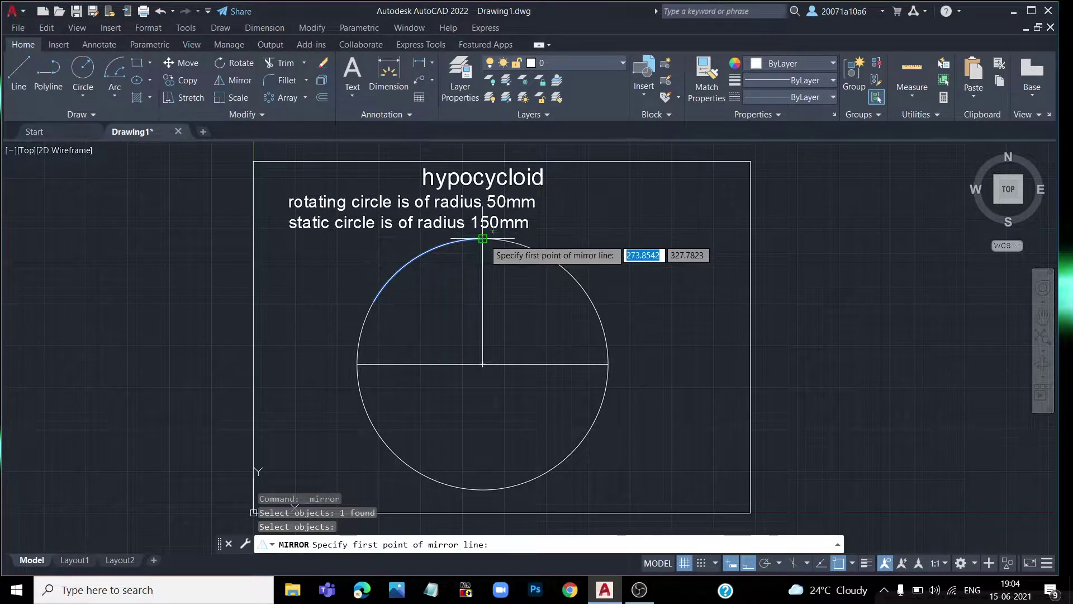
left_click(482, 239)
left_click(482, 364)
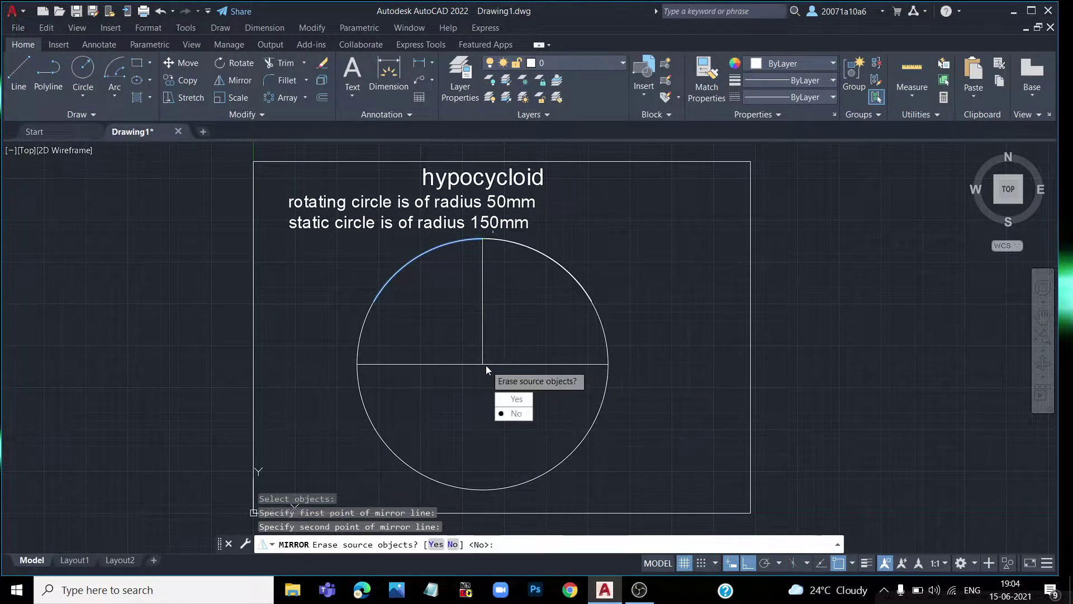
left_click(514, 413)
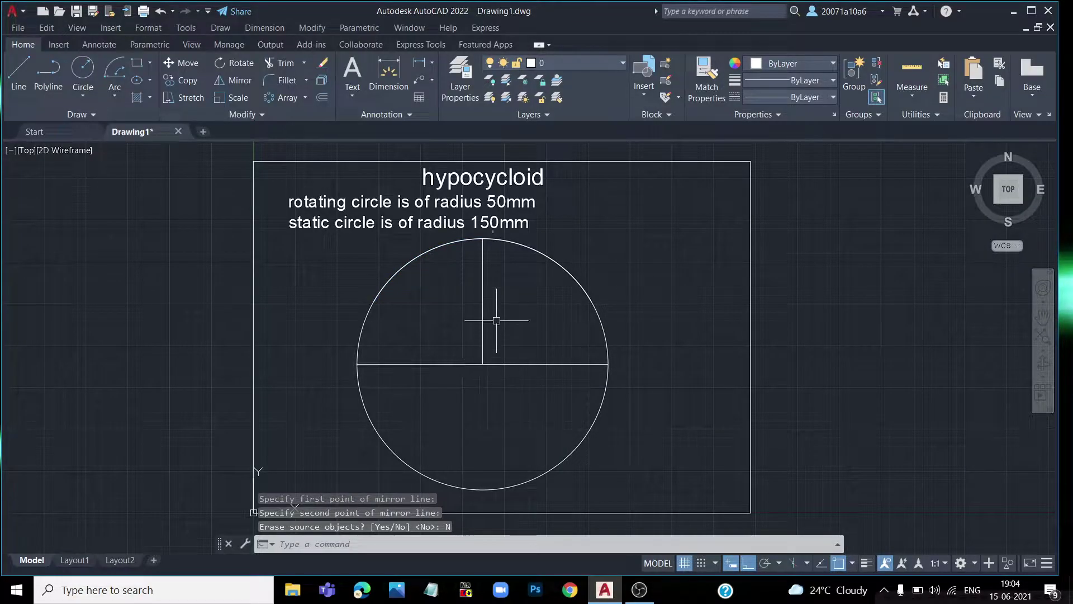
Draw a center-start-end arc about the circle's center, from the right end of the mirrored arcs to their left end, with Ortho off
left_click(116, 87)
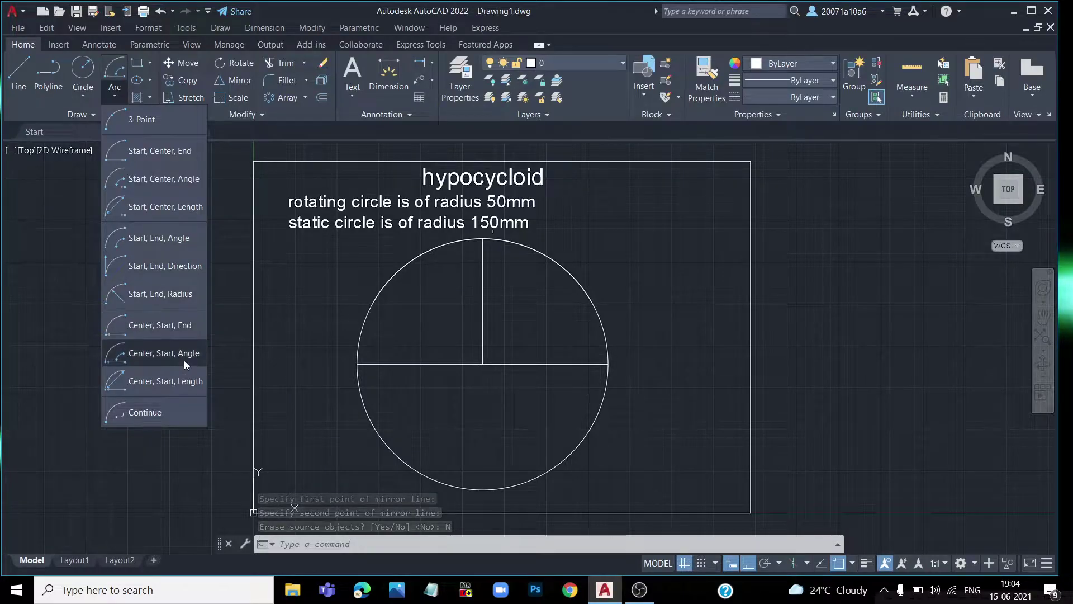
left_click(184, 330)
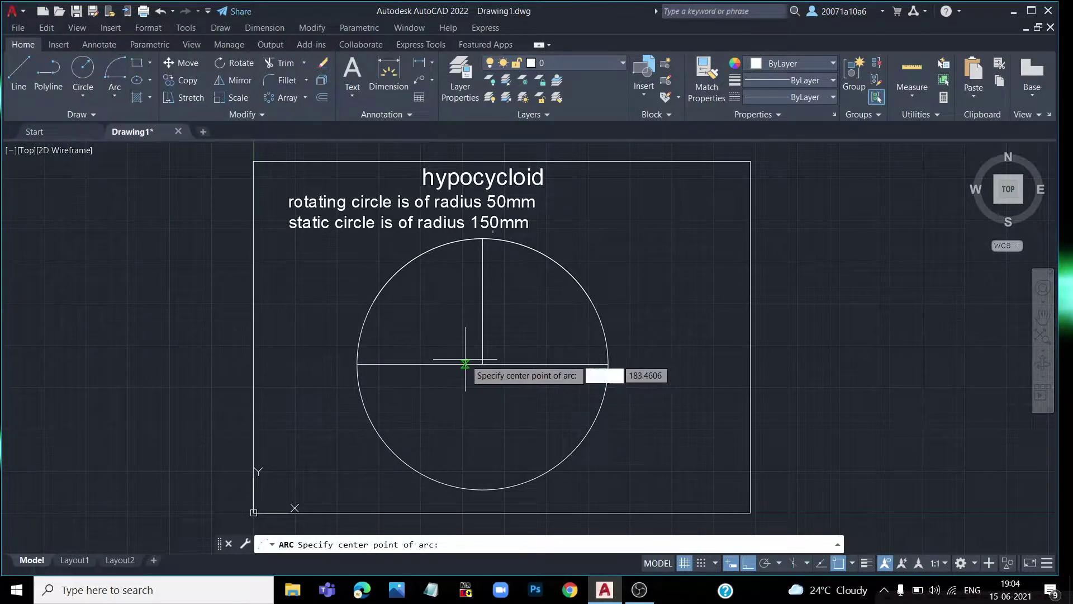
left_click(485, 364)
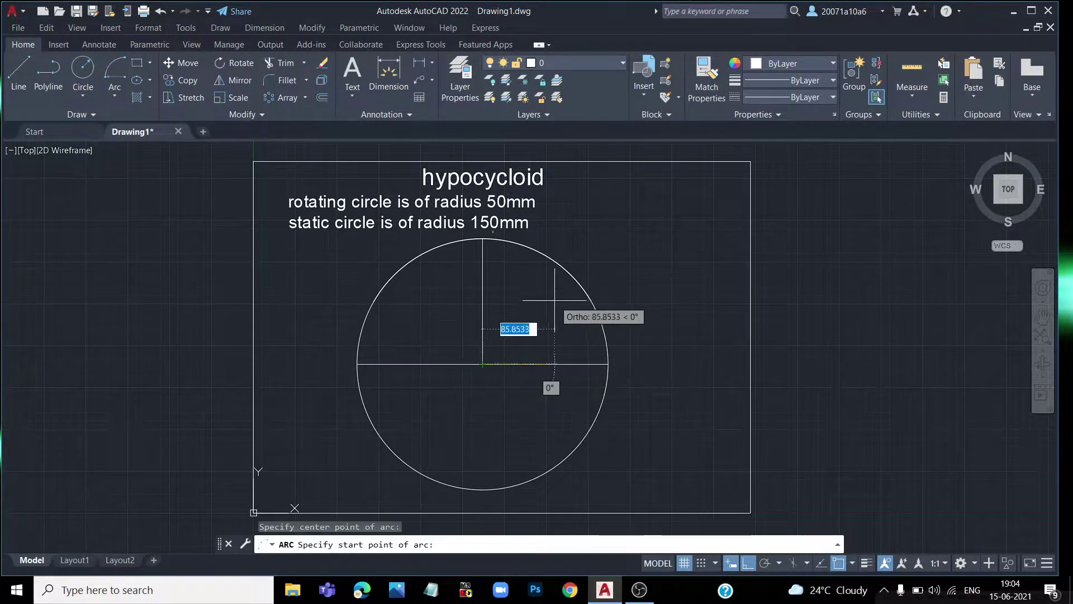
left_click(750, 563)
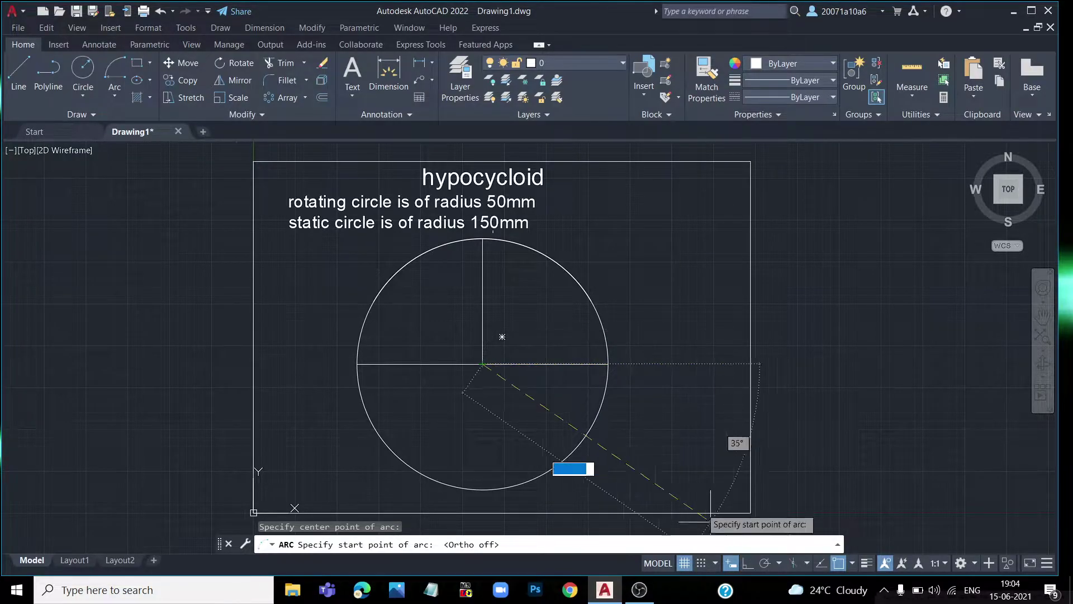
left_click(591, 301)
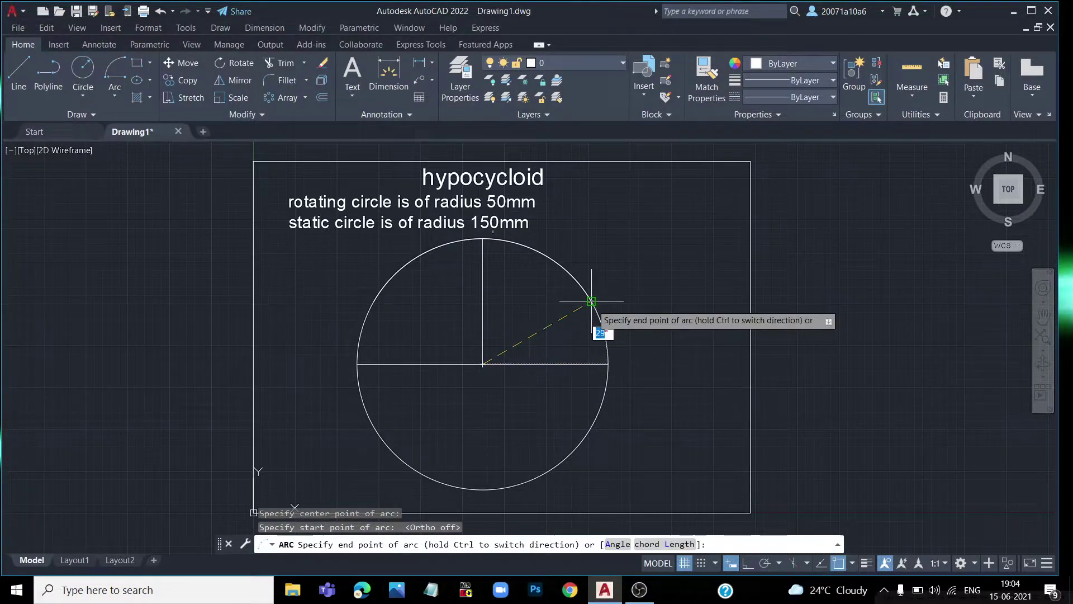
left_click(376, 300)
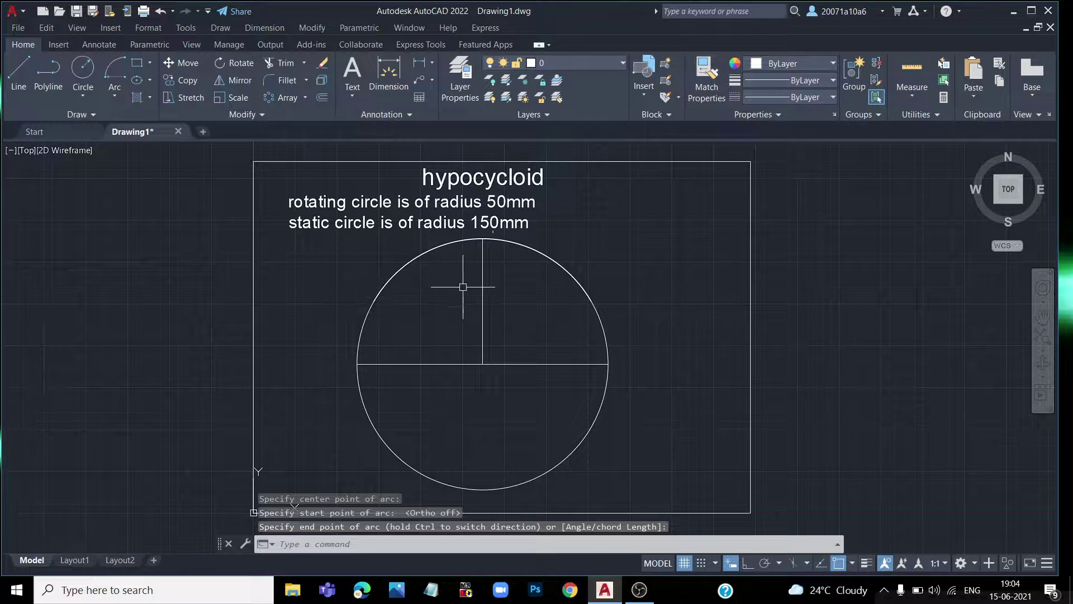
Trim away the rest of the circle below the arc's ends and both horizontal radius lines
left_click(280, 63)
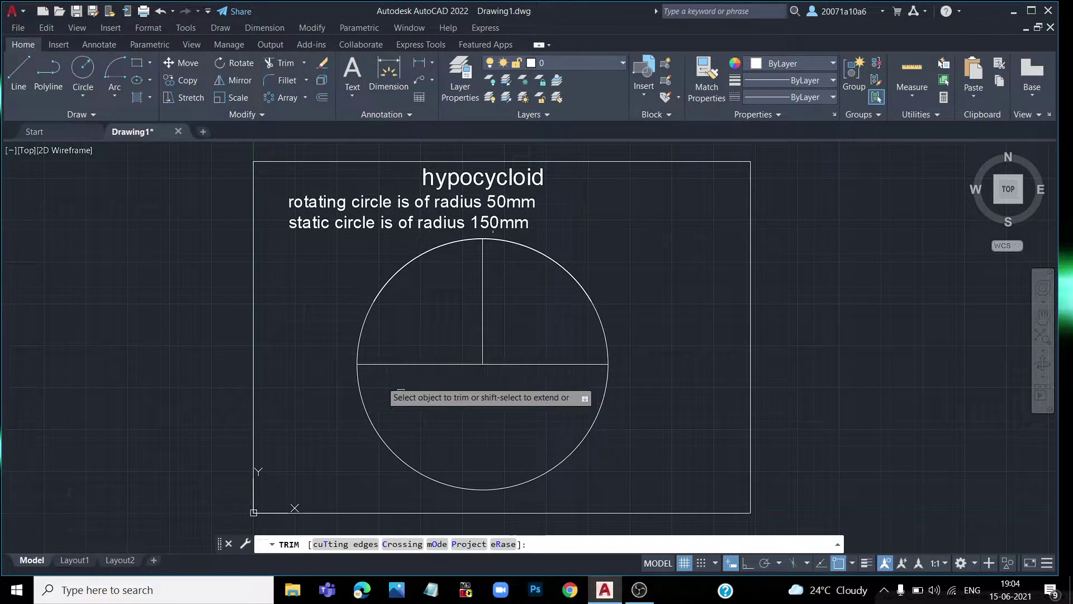
left_click(359, 341)
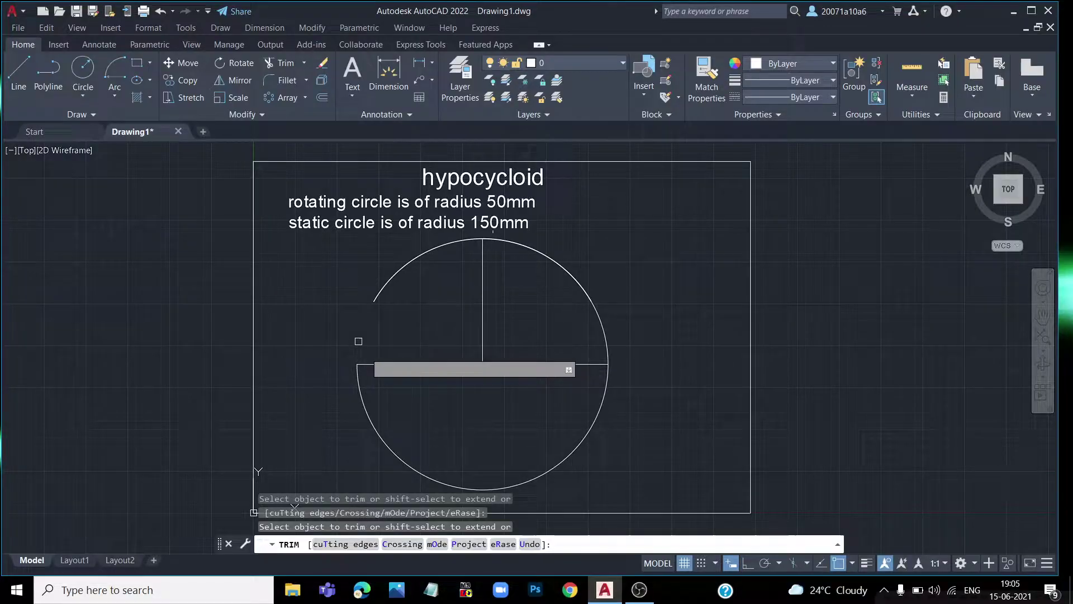
left_click(360, 386)
left_click(386, 364)
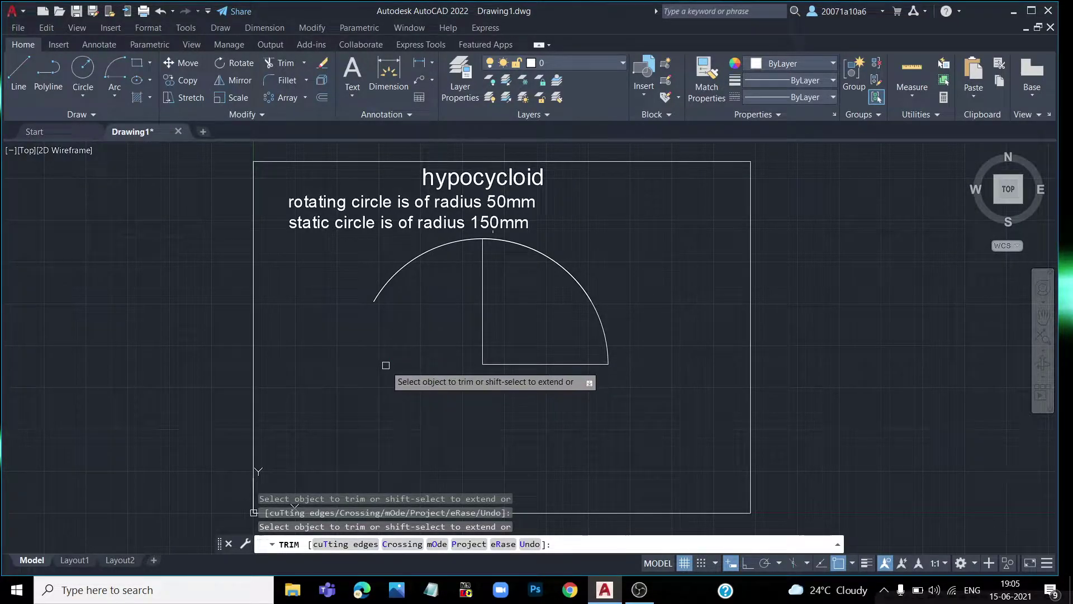
left_click(562, 364)
left_click(598, 338)
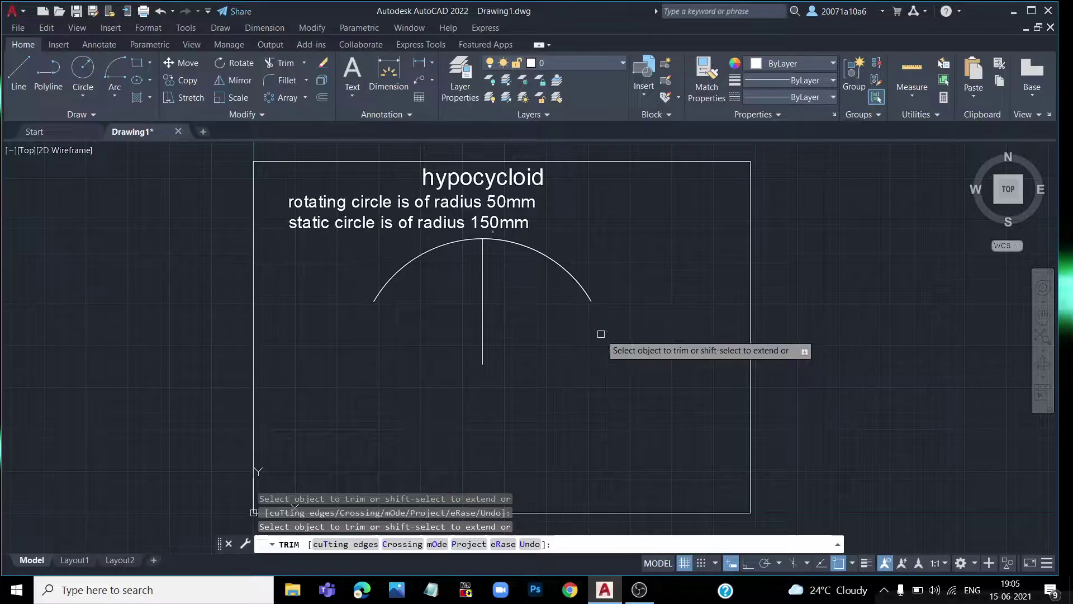
Draw a line from the arc's center to the arc's left end
left_click(18, 71)
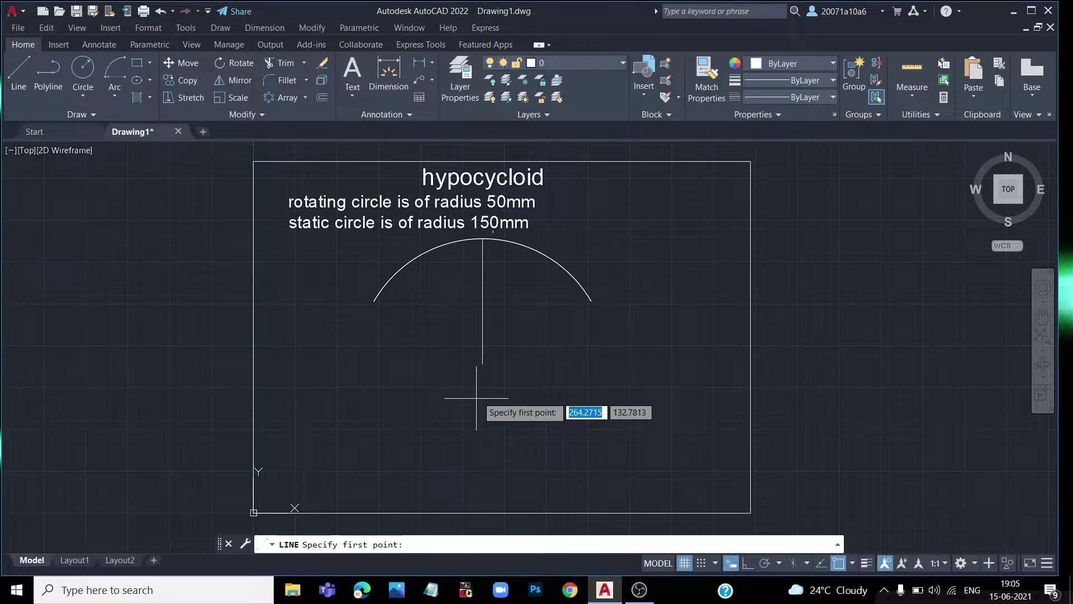
left_click(482, 364)
left_click(374, 301)
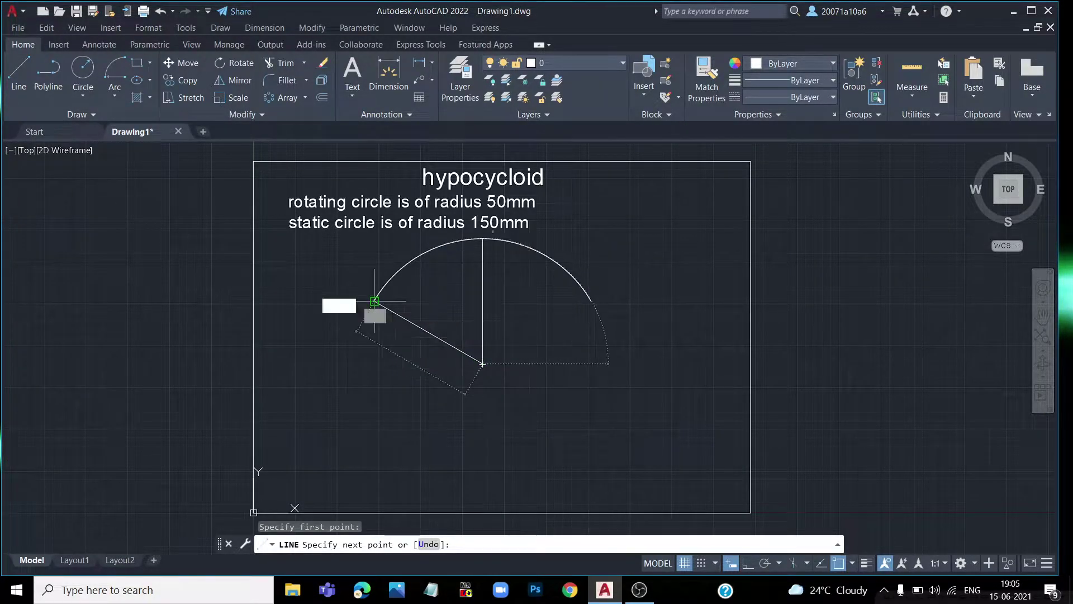
key("Return")
Draw a line from the center to the arc's right end and erase the vertical radius line
key("Return")
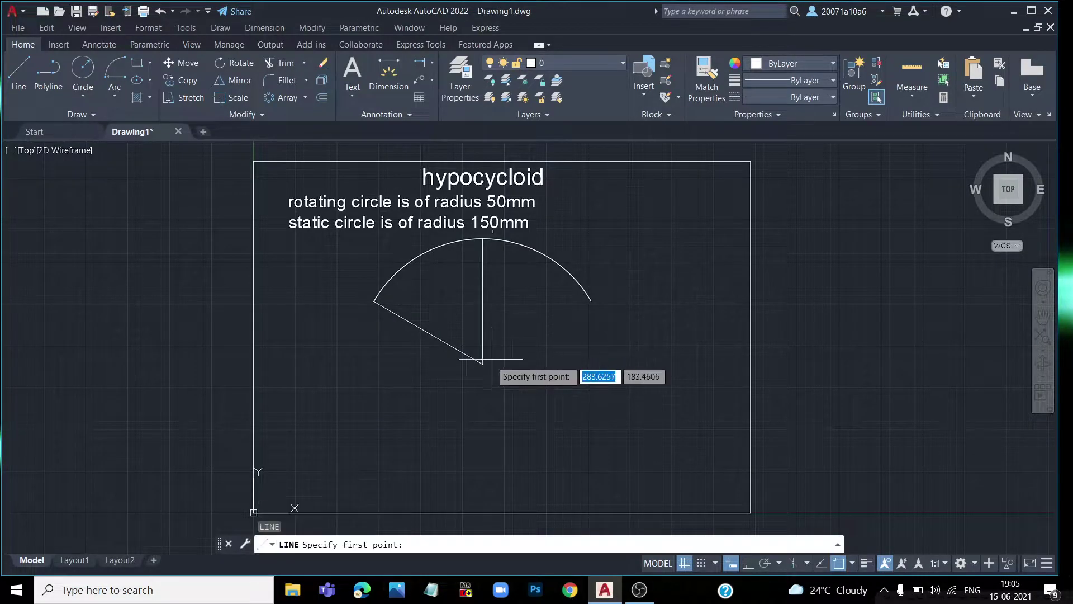
left_click(482, 364)
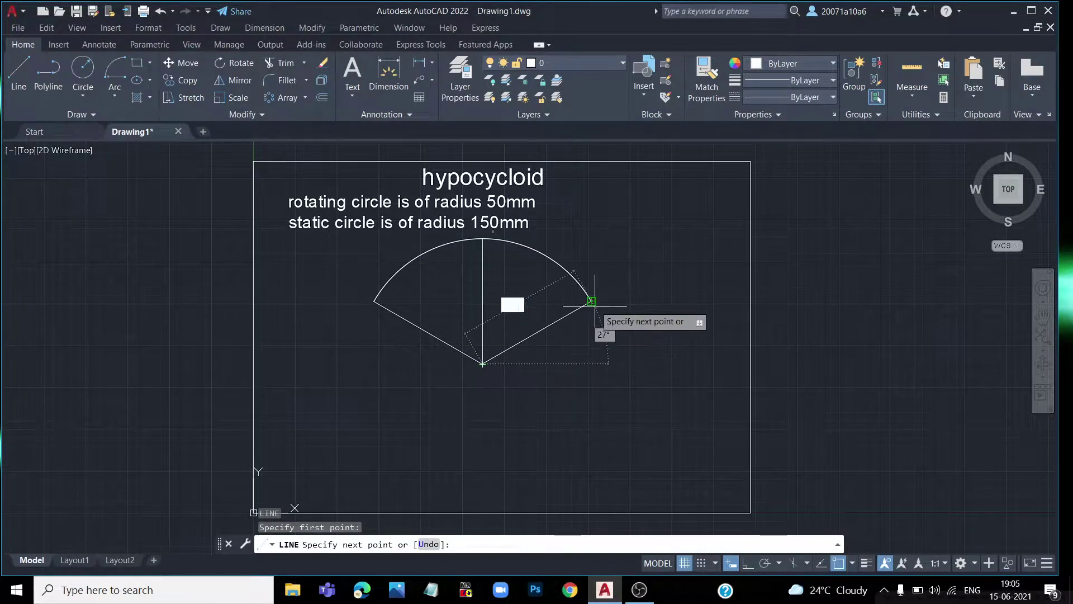
left_click(608, 324)
key("Return")
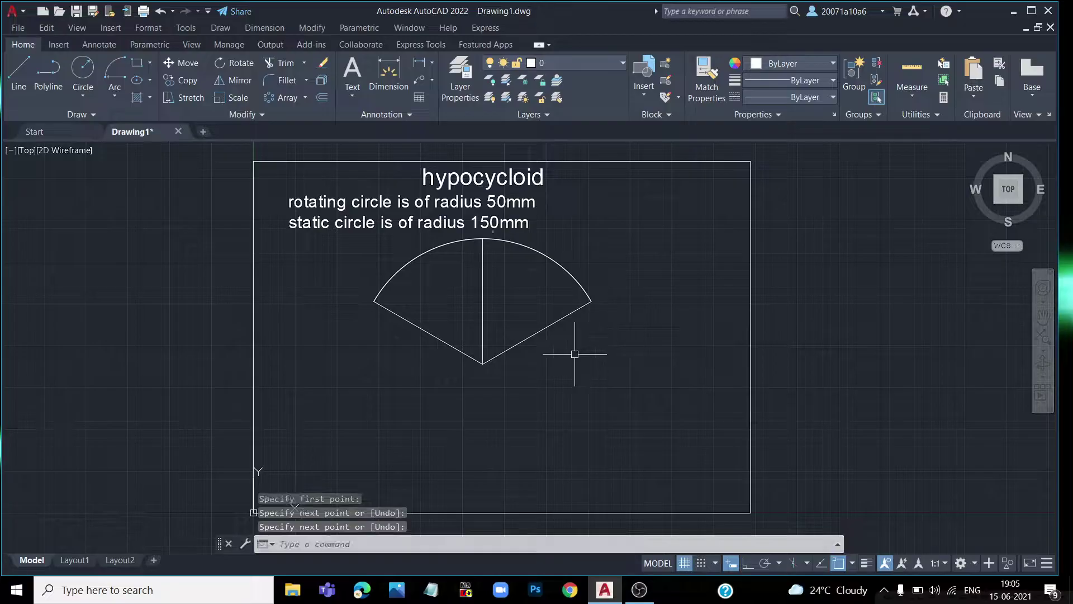
left_click(482, 305)
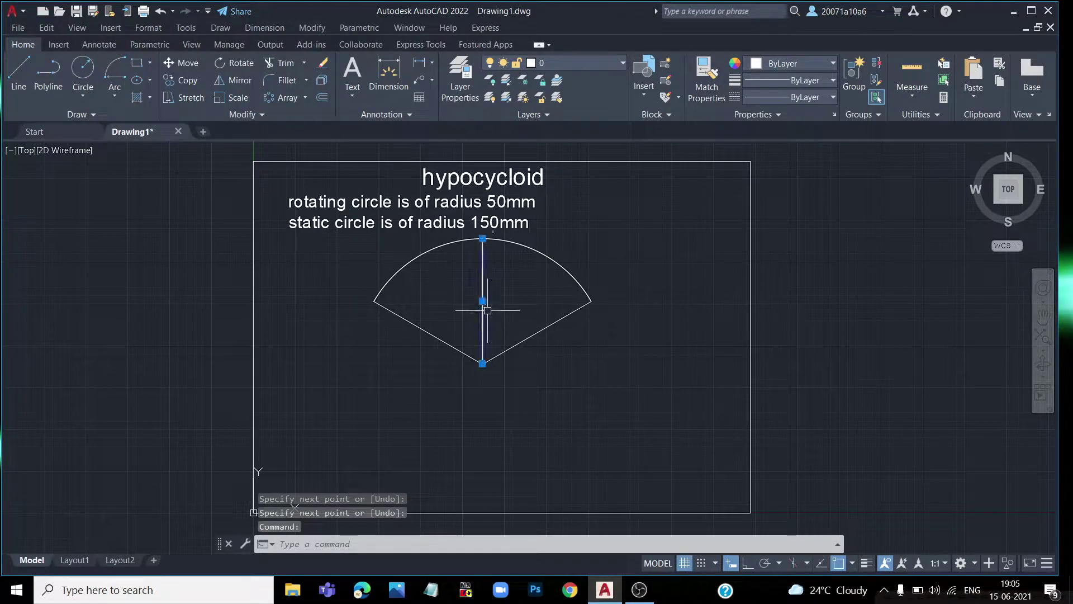
key("Return")
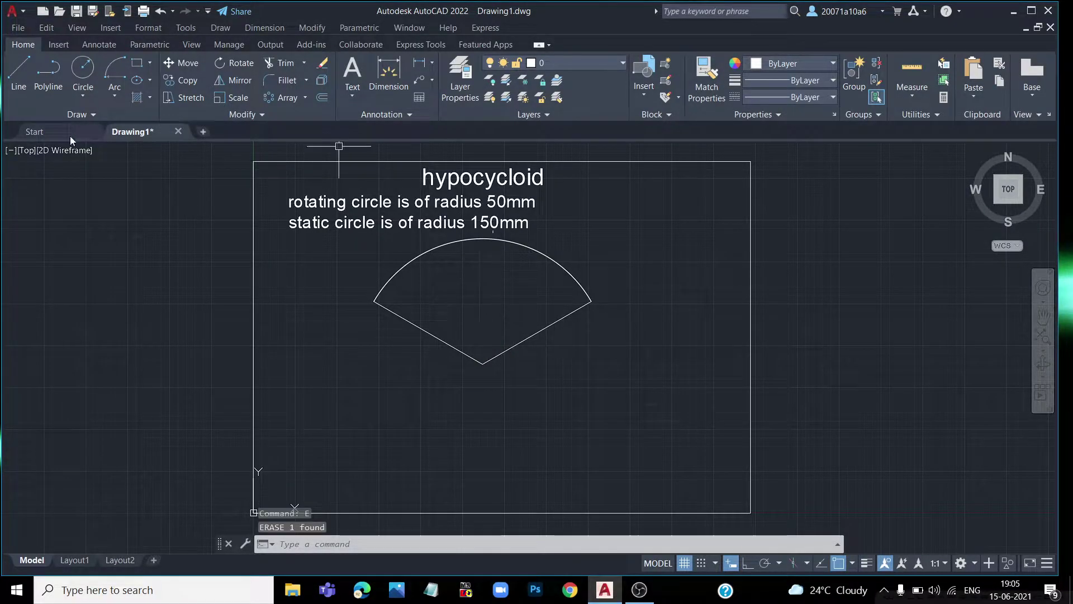
Move the large arc and its two radius lines by their center point down to near the frame's lower edge
left_click(186, 66)
left_click(428, 332)
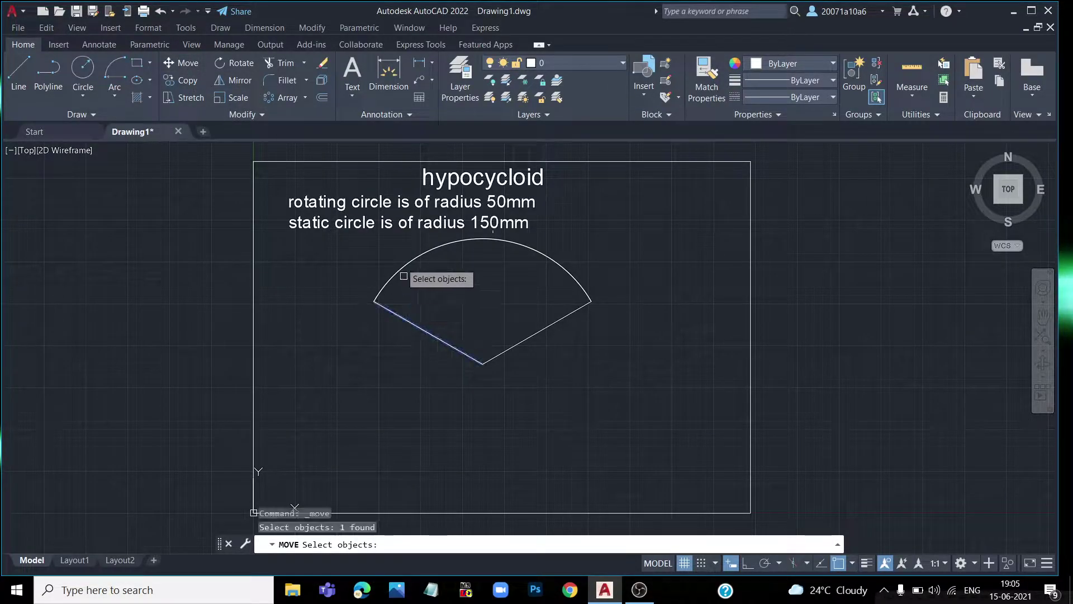
left_click(406, 268)
left_click(523, 339)
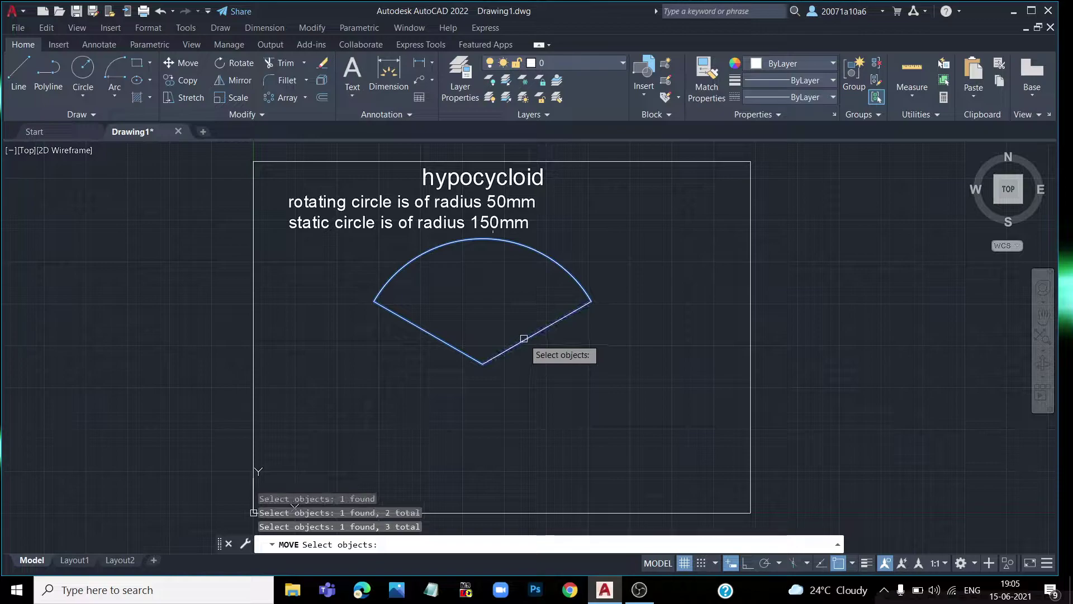
key("Return")
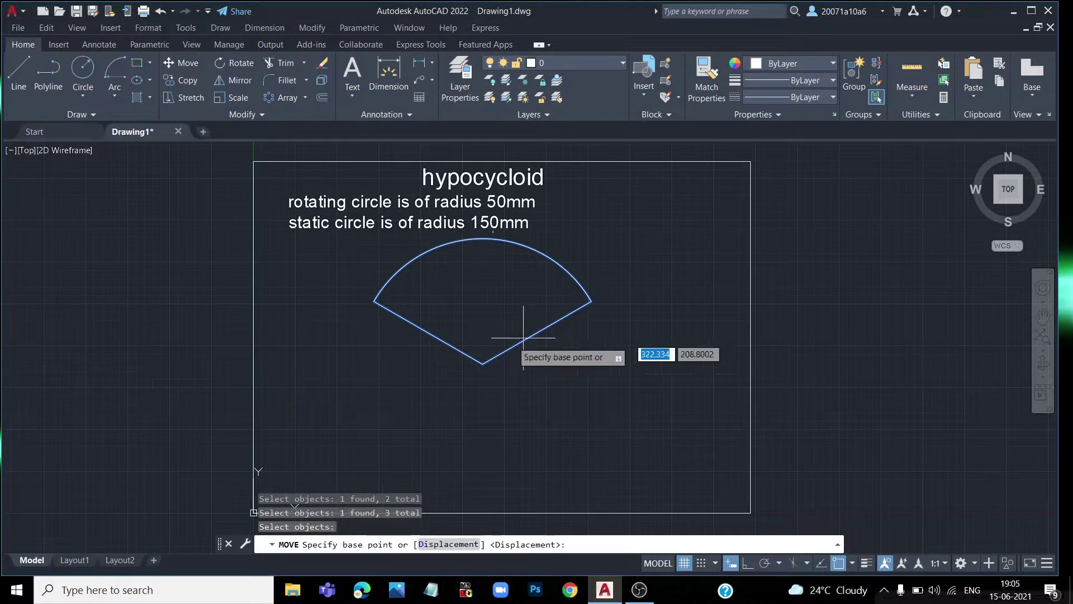
left_click(482, 364)
left_click(494, 492)
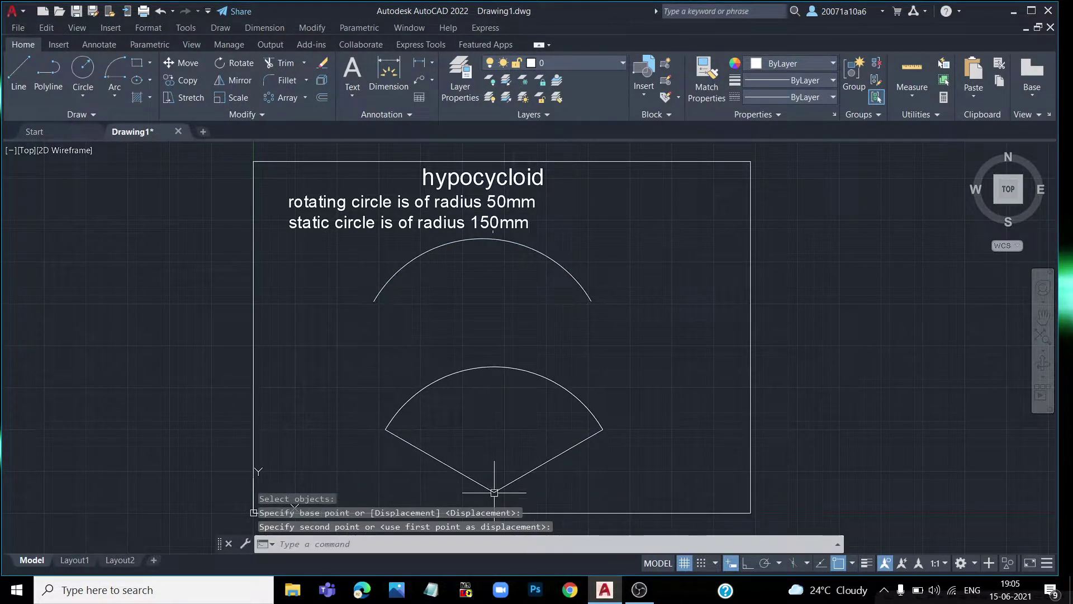
Erase the two leftover 60° arcs above the moved sector
left_click(545, 253)
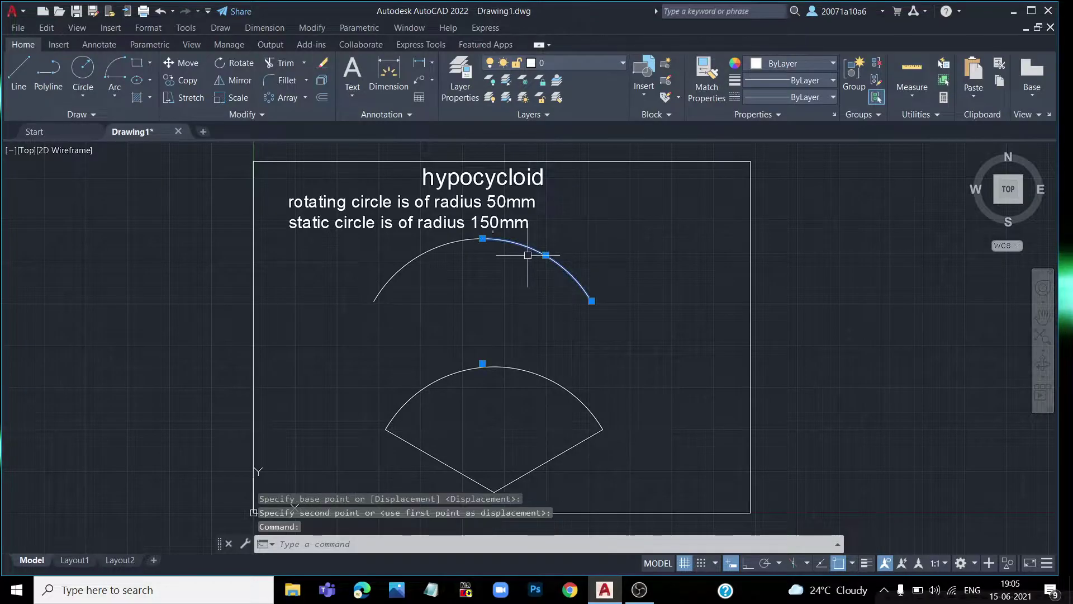
left_click(441, 246)
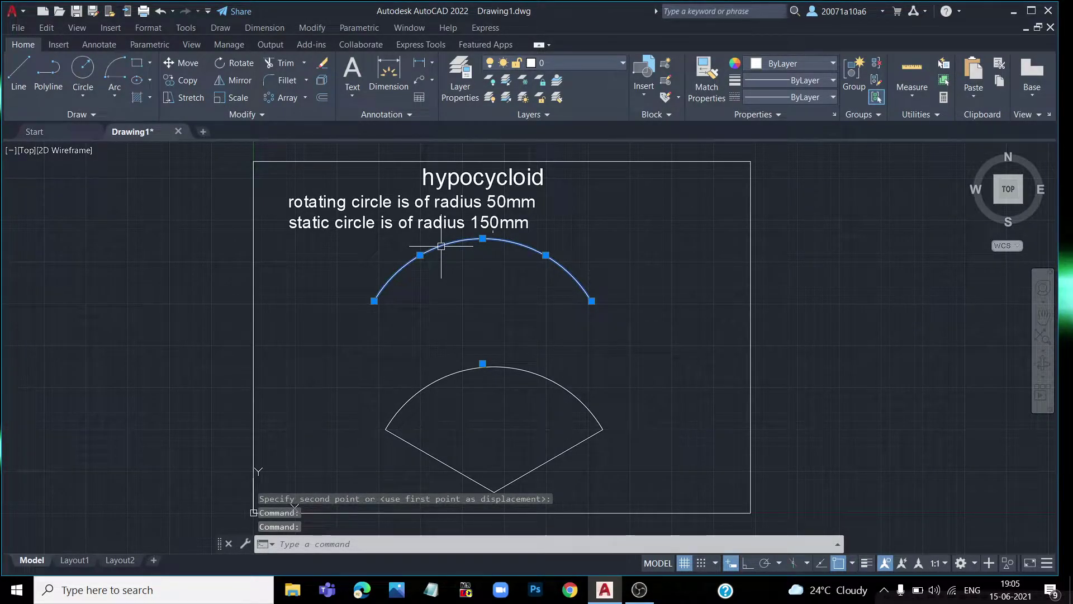
type("e")
key("Return")
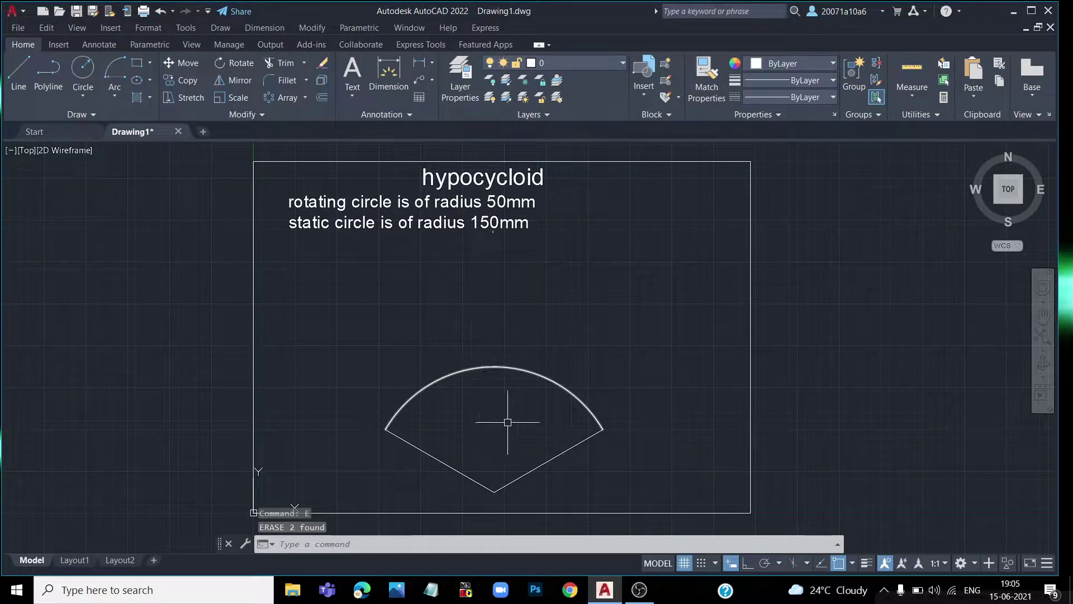
Move the whole sector by its center point upward, toward the middle of the frame
scroll(505, 428, "up", 3)
scroll(514, 364, "down", 3)
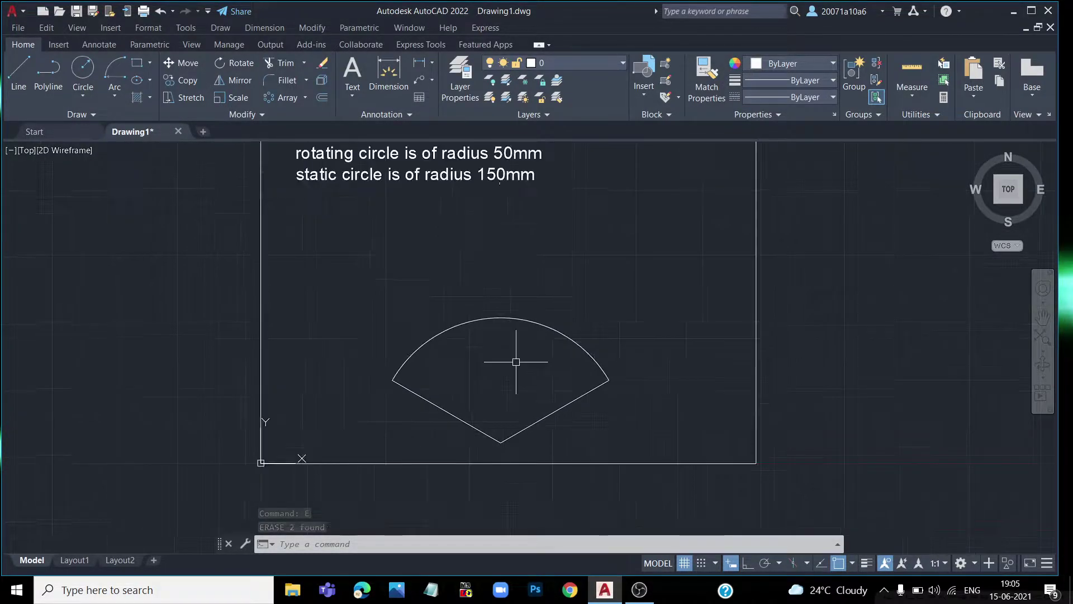
left_click(475, 426)
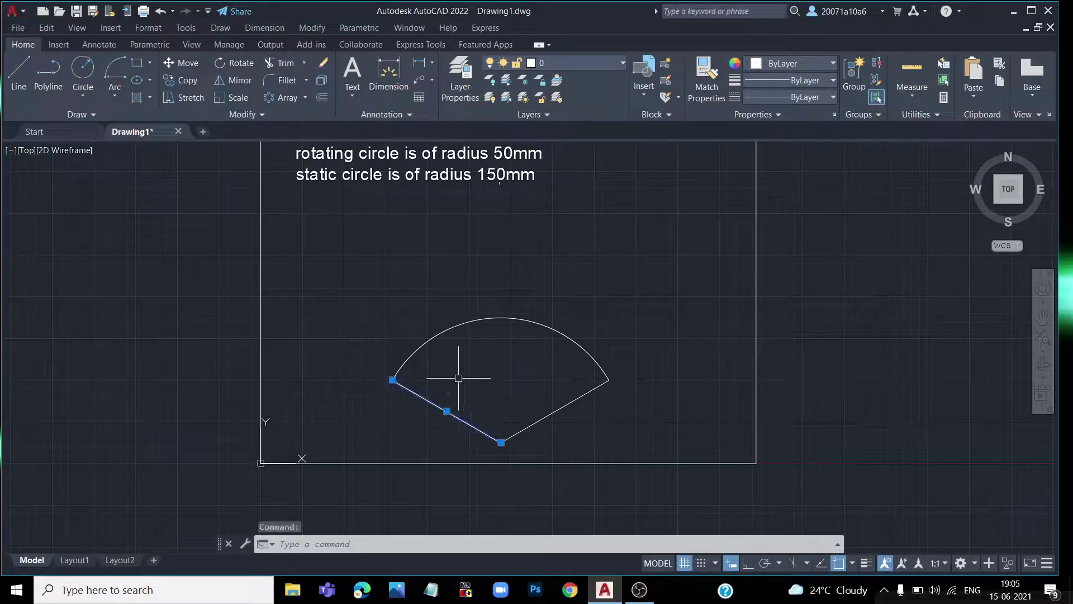
left_click(551, 413)
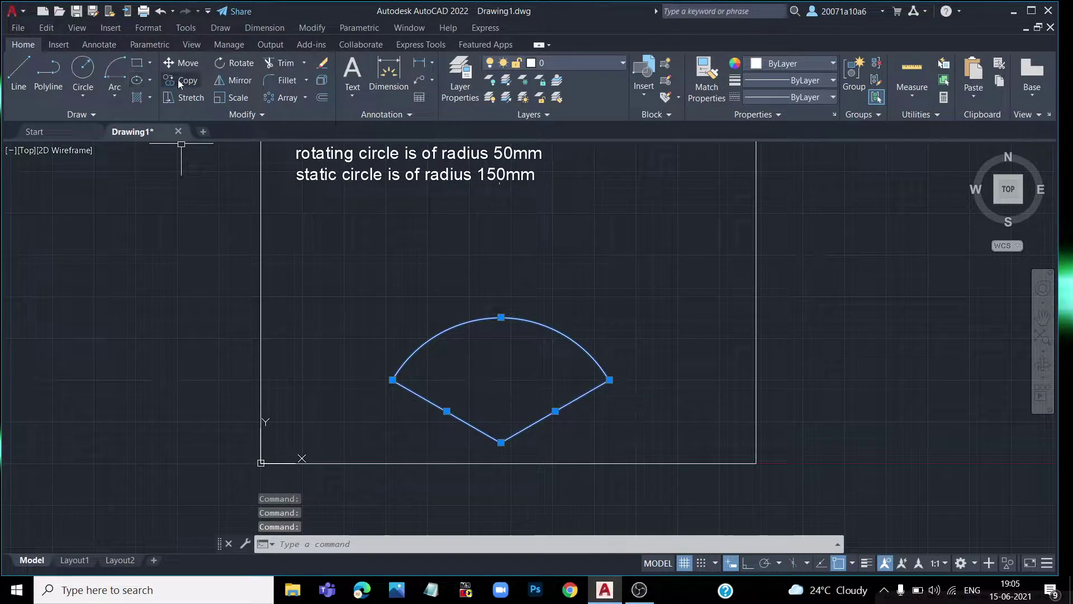
left_click(188, 63)
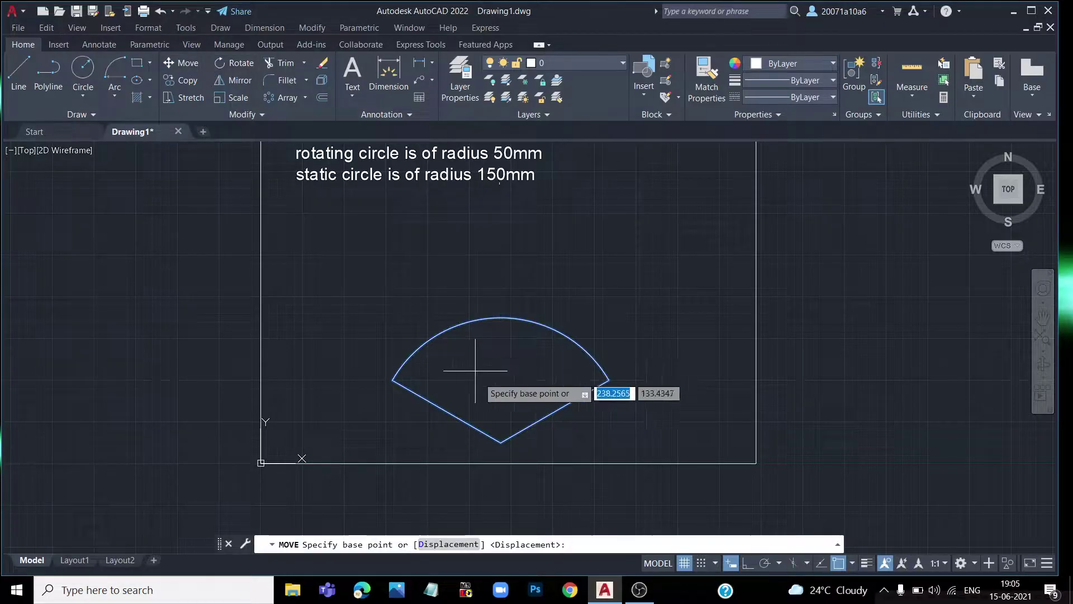
left_click(502, 440)
left_click(494, 383)
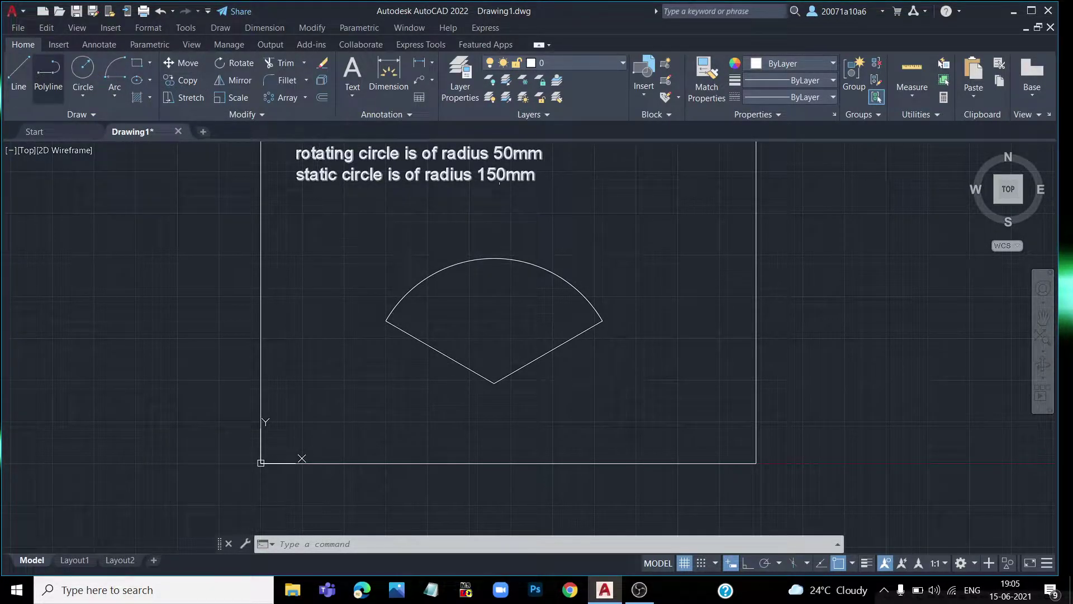
Draw a 50 mm line from the large arc's left end along the left radius line
left_click(18, 70)
left_click(385, 322)
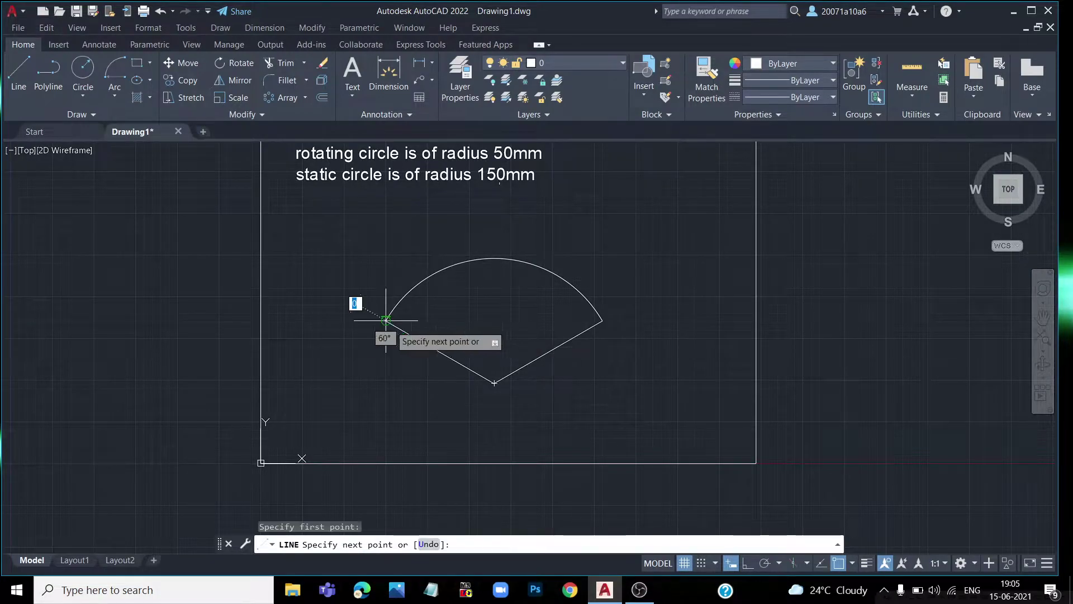
scroll(403, 329, "up", 2)
scroll(402, 329, "up", 2)
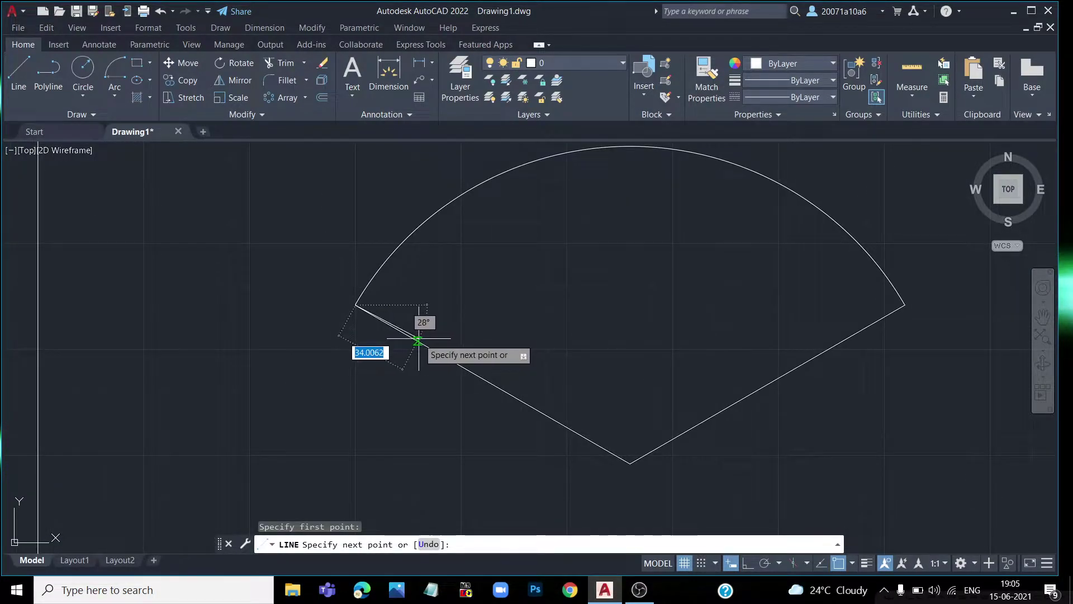
type("50")
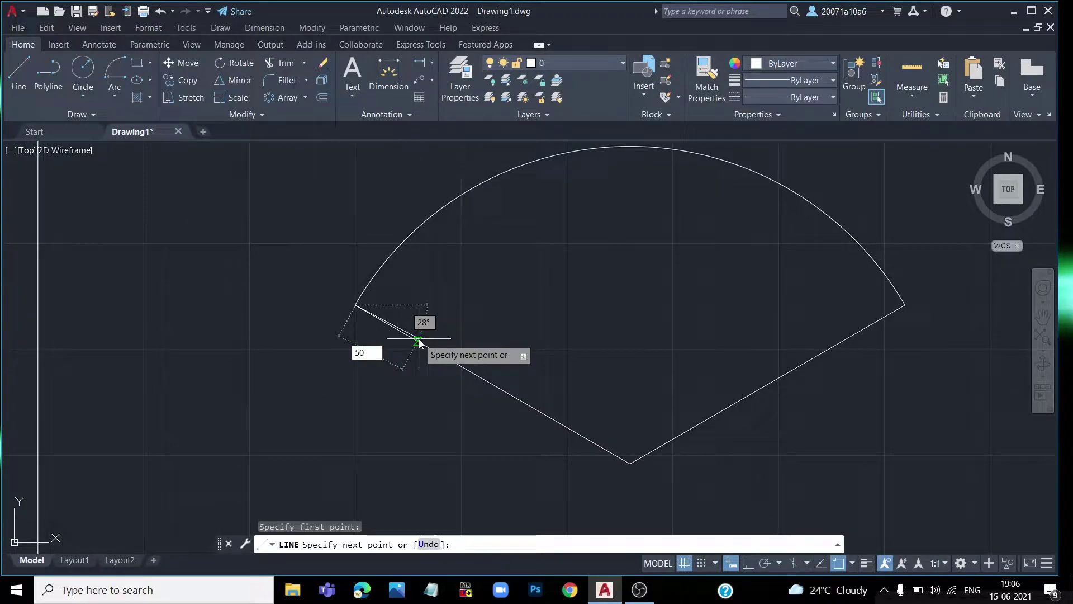
scroll(428, 340, "down", 5)
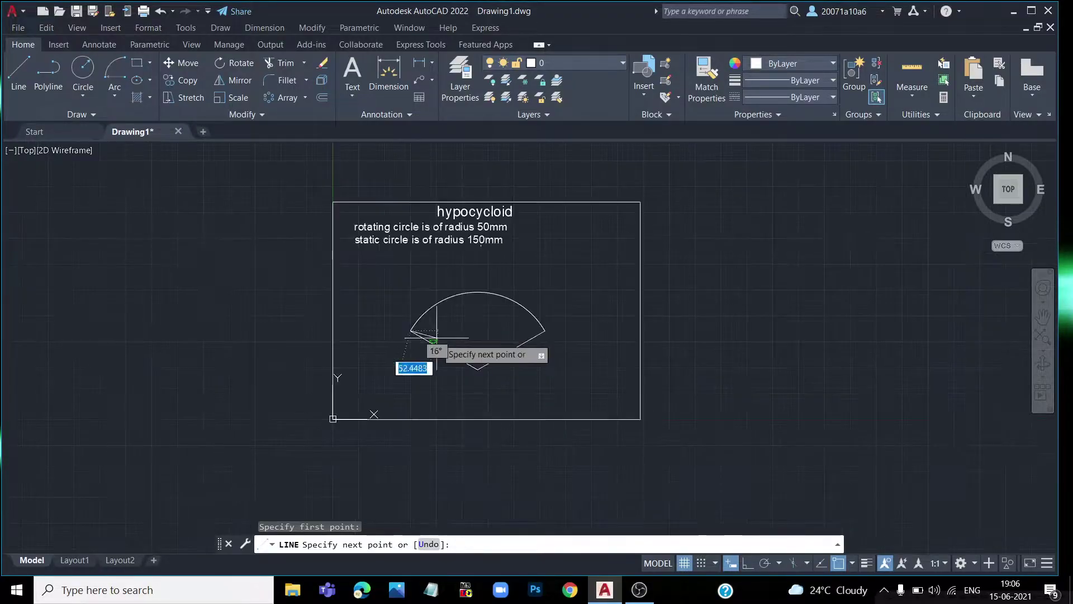
scroll(436, 342, "up", 3)
scroll(561, 229, "down", 3)
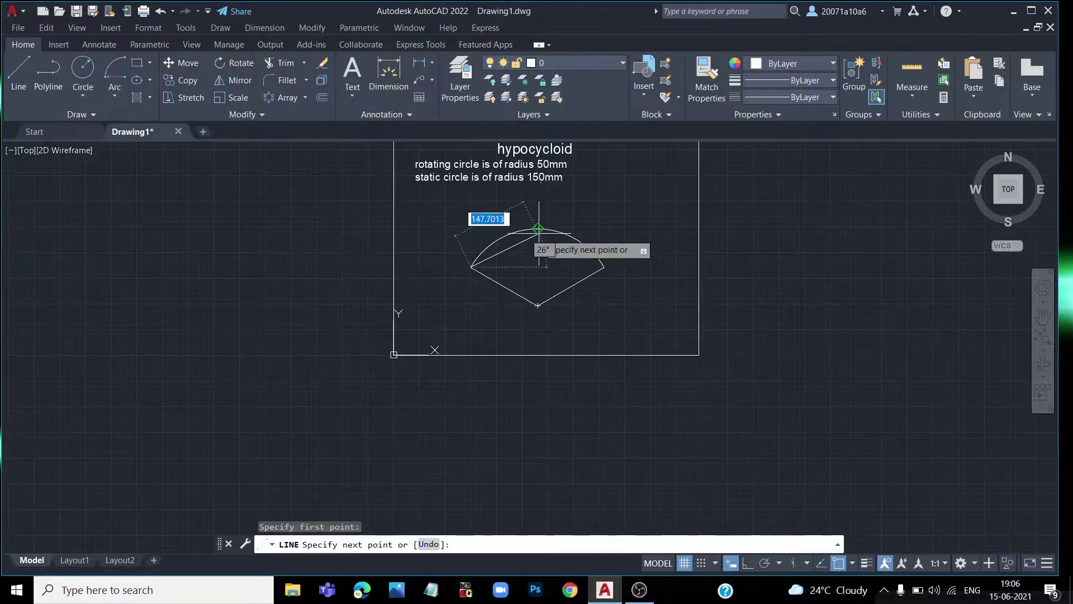
scroll(529, 259, "up", 4)
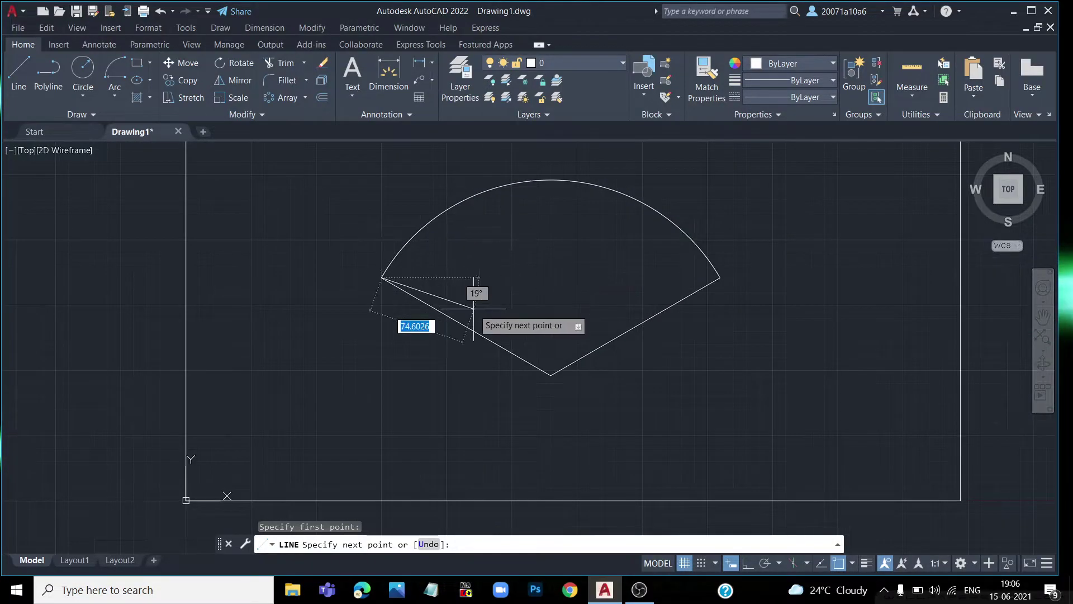
type("50")
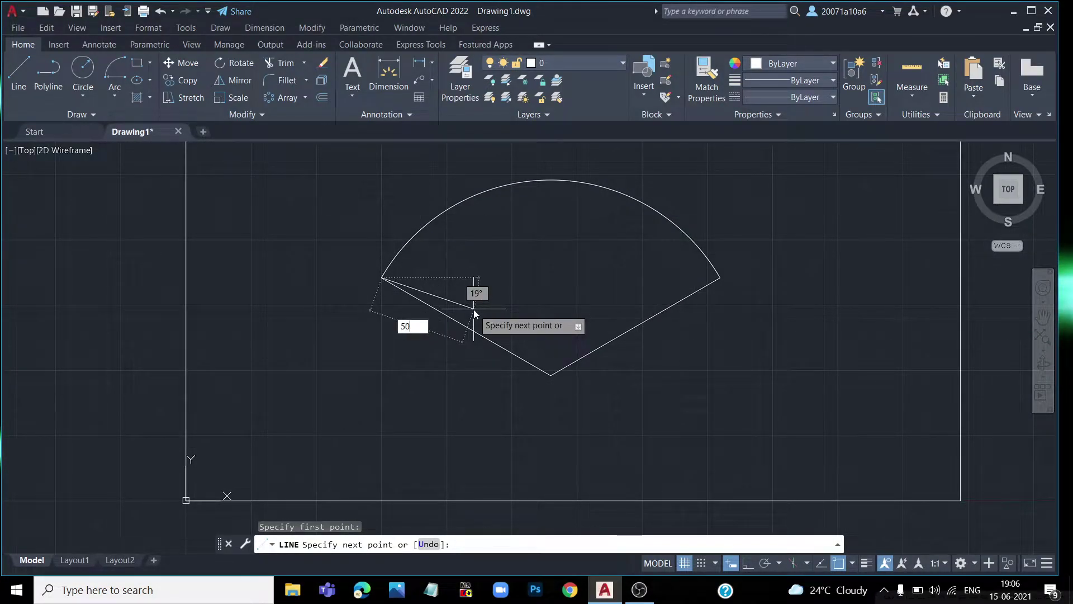
key("Tab")
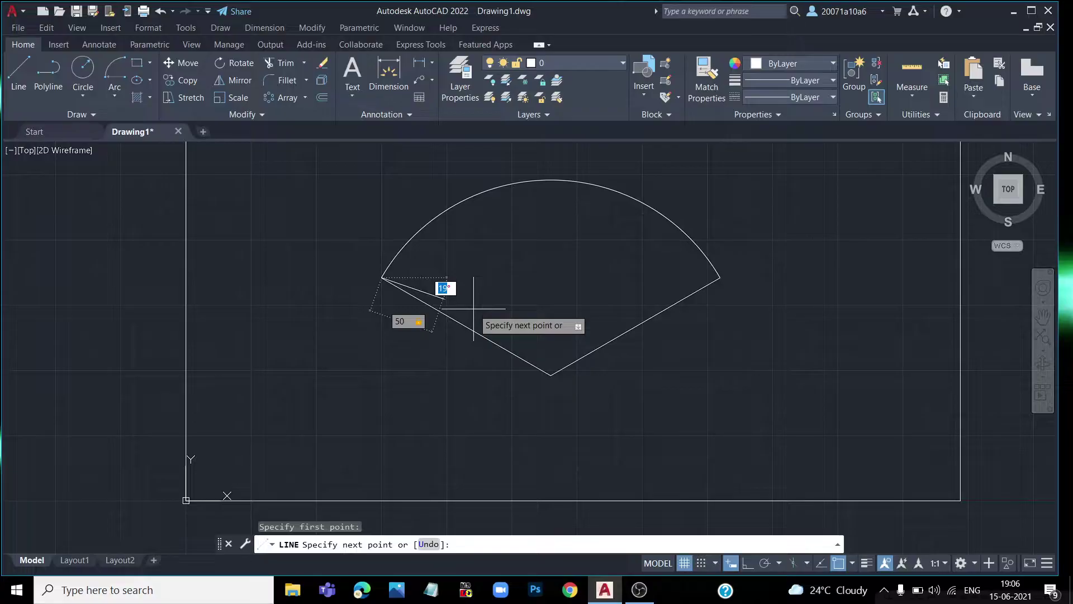
scroll(473, 308, "up", 4)
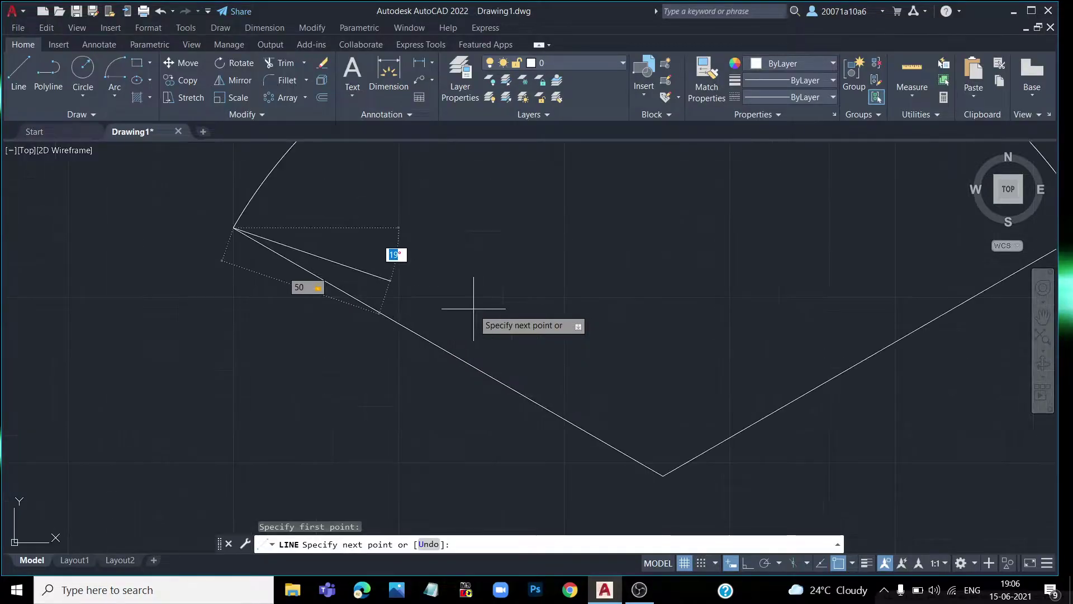
left_click(378, 306)
key("Return")
scroll(430, 280, "down", 4)
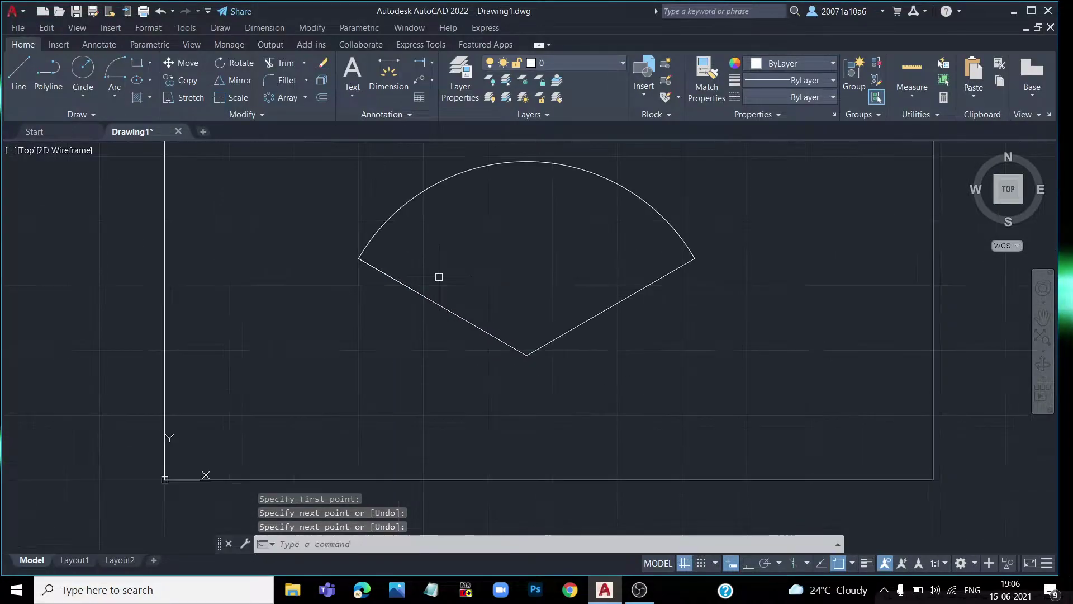
Draw the rotating circle centered on the 50 mm line's inner end and passing through the large arc's left end
middle_click_drag(439, 278, 427, 383)
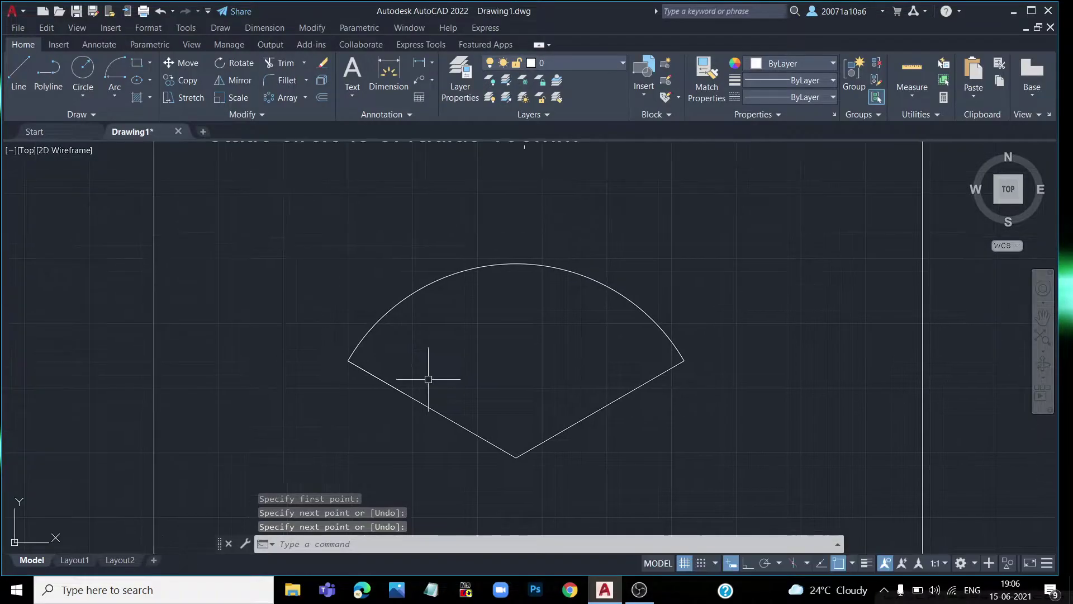
left_click(82, 68)
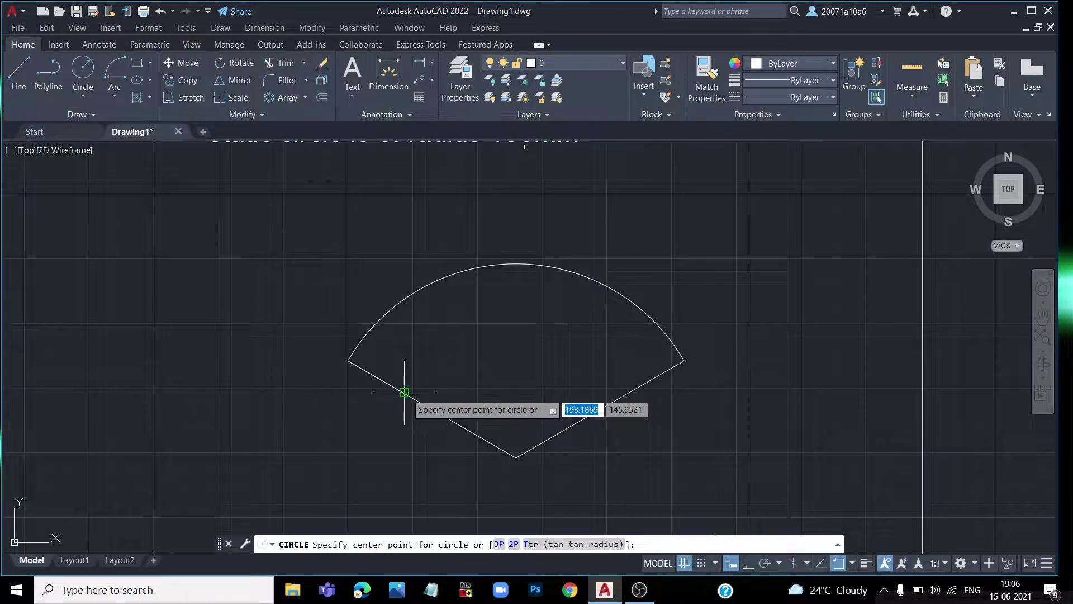
left_click(404, 392)
left_click(348, 360)
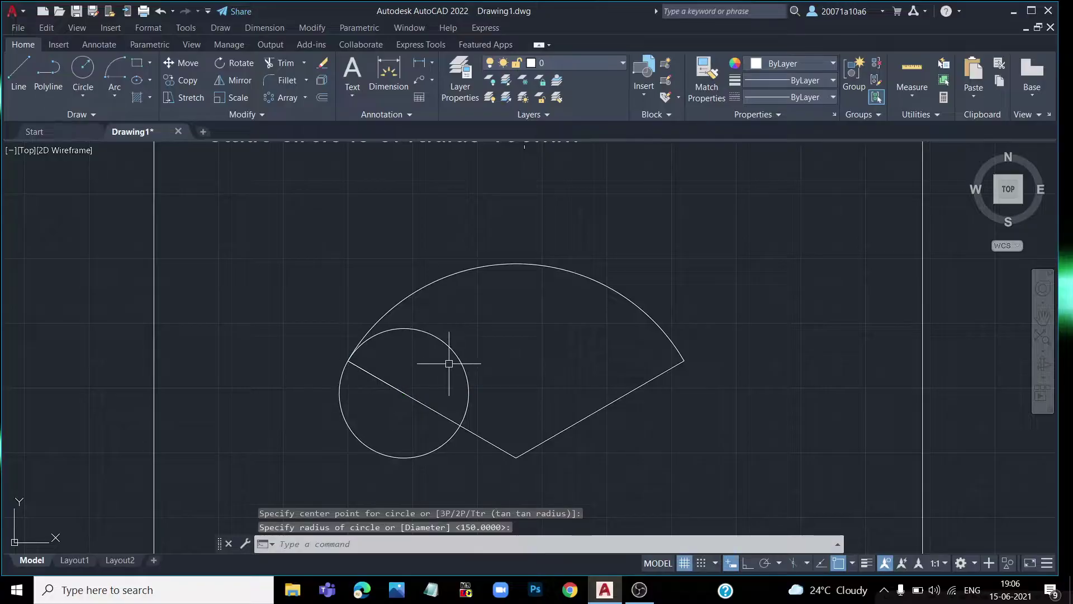
scroll(448, 363, "down", 2)
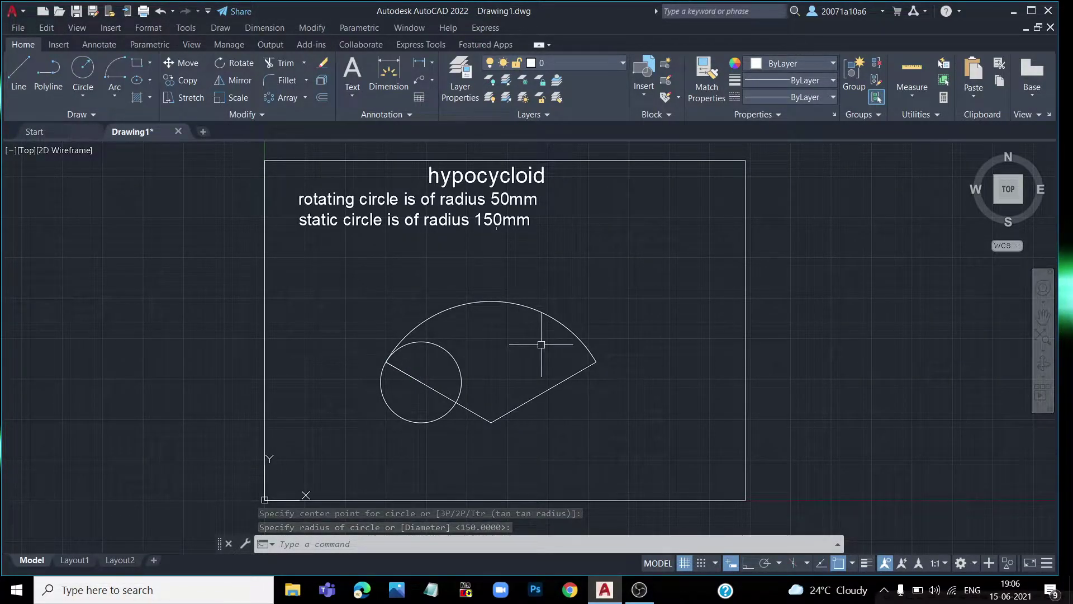
Create a polar array of the 50 mm line around the small circle's center with 12 items
scroll(541, 344, "up", 2)
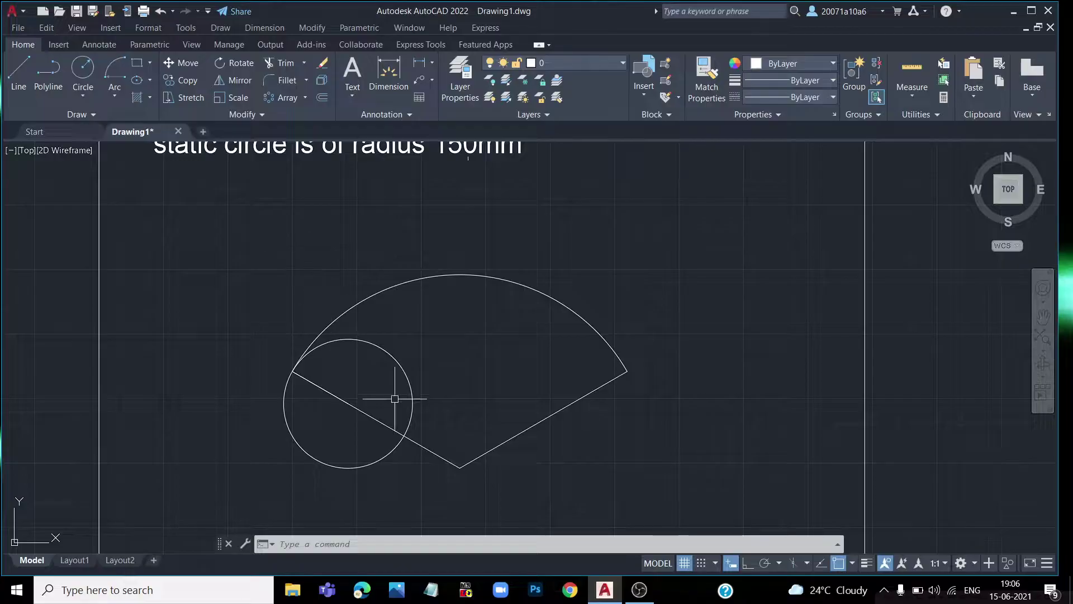
left_click(300, 100)
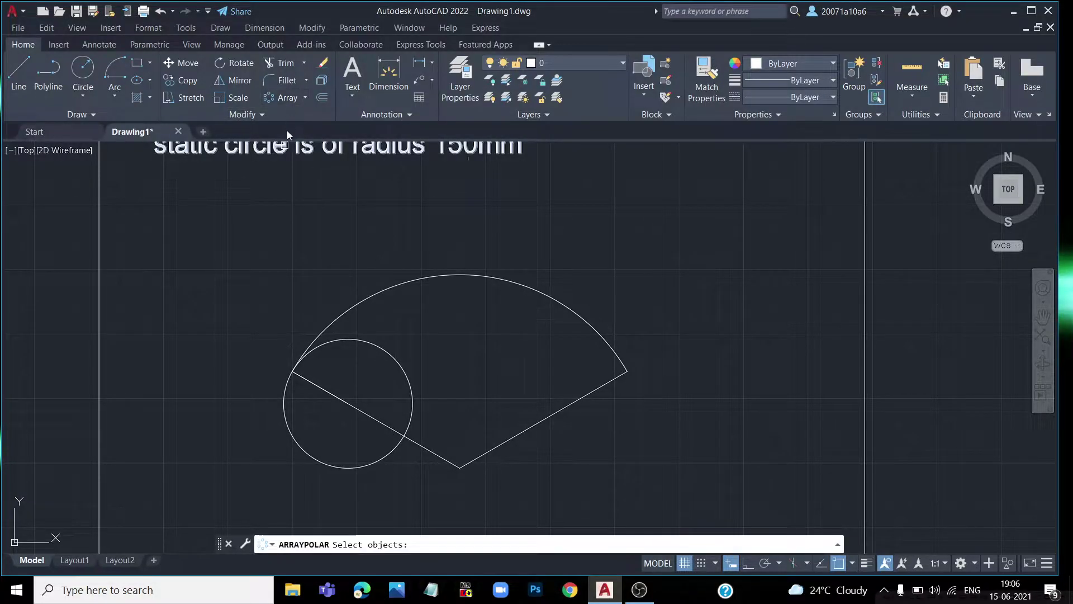
left_click(325, 393)
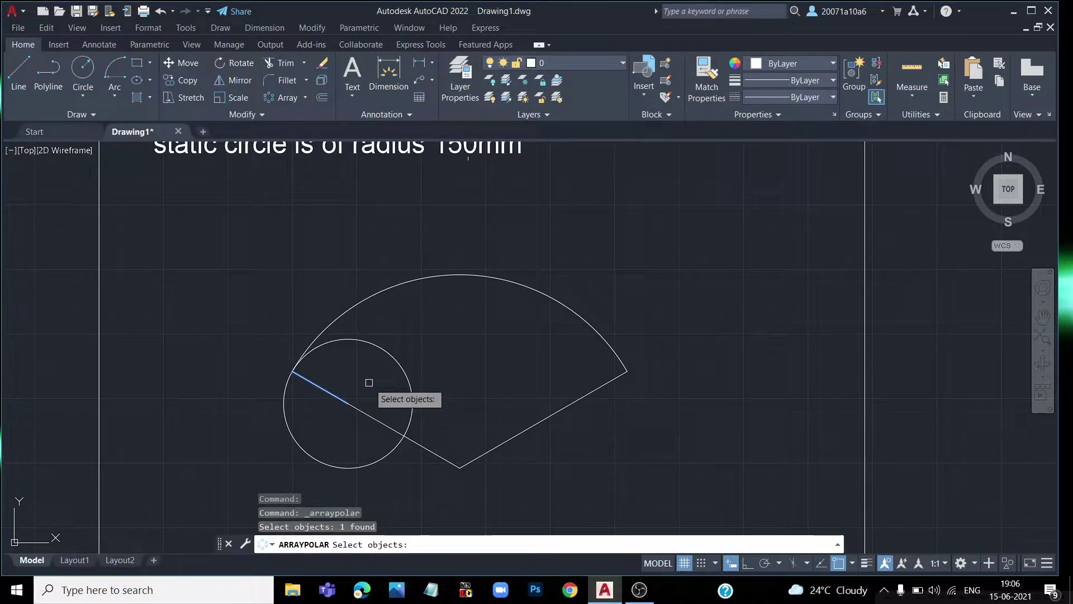
key("Return")
left_click(349, 402)
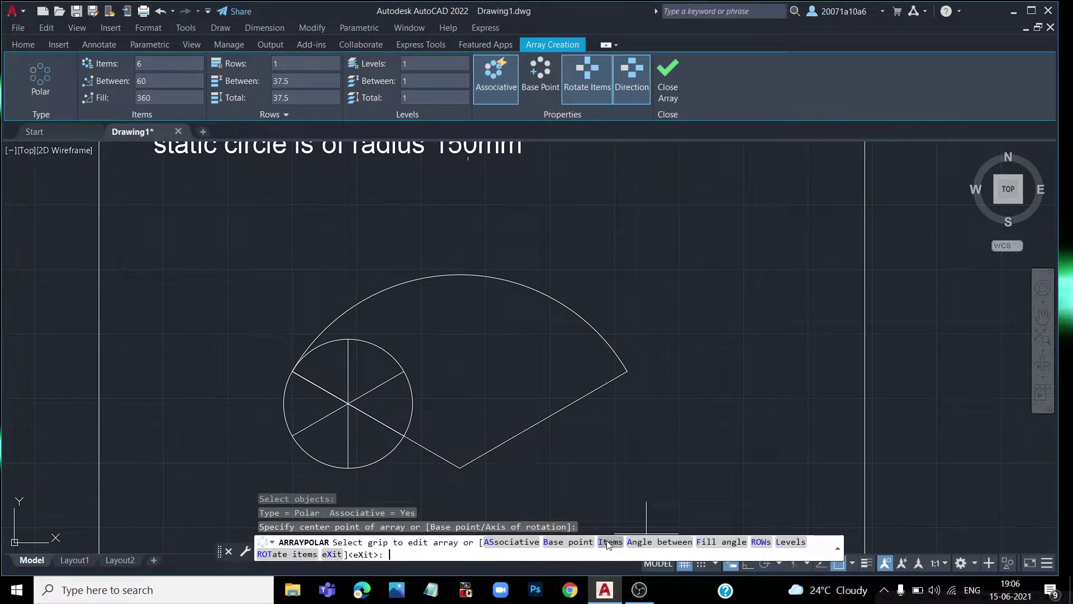
left_click(609, 541)
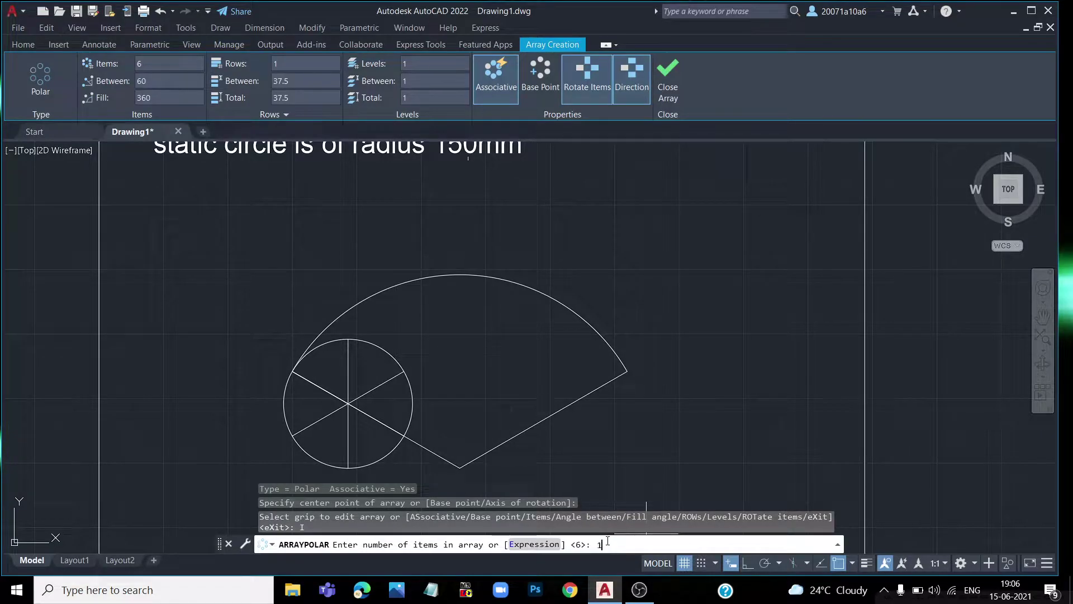
key("Return")
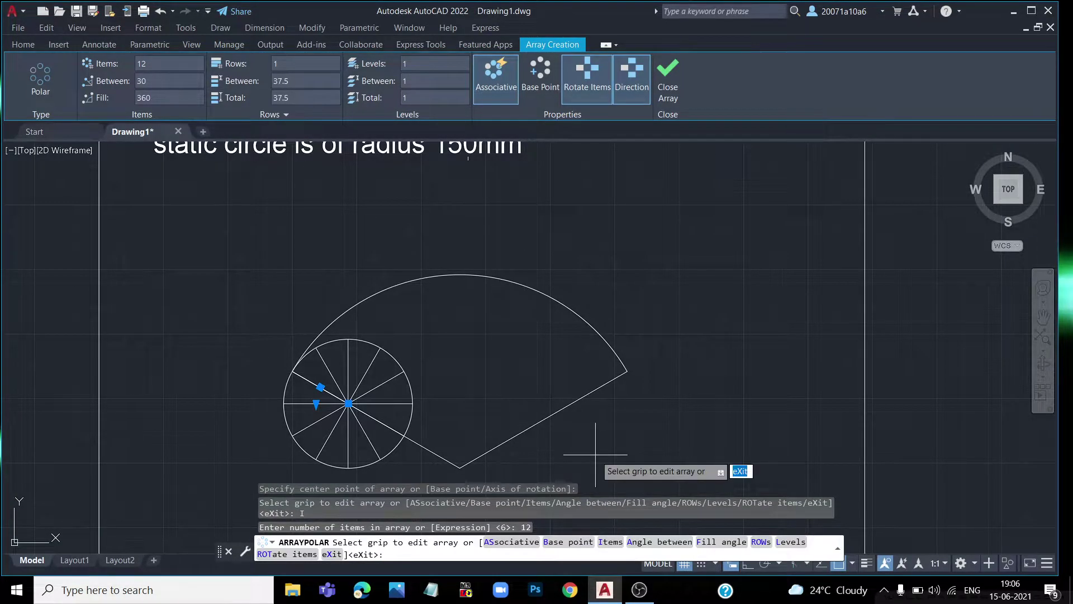
key("Escape")
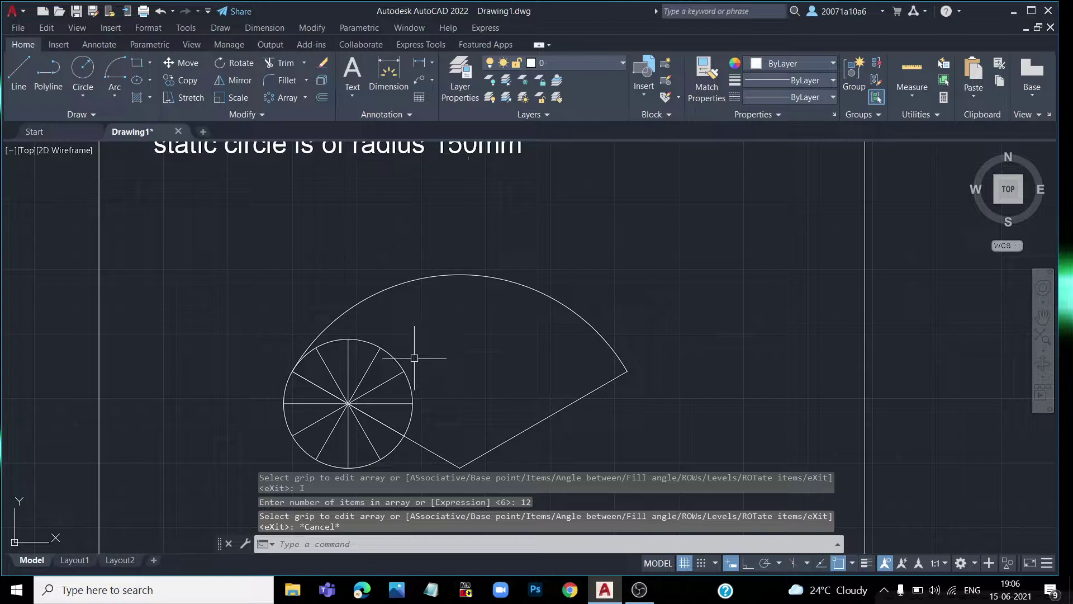
Offset the large arc in Through mode to the first spoke end clockwise from its left end on the small circle
scroll(417, 340, "up", 4)
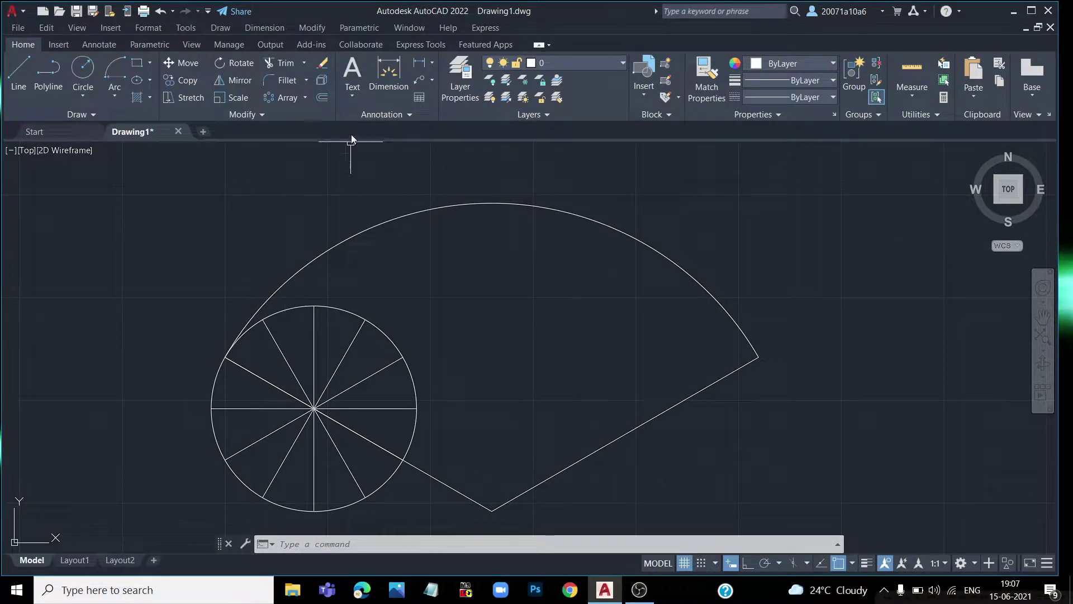
left_click(330, 97)
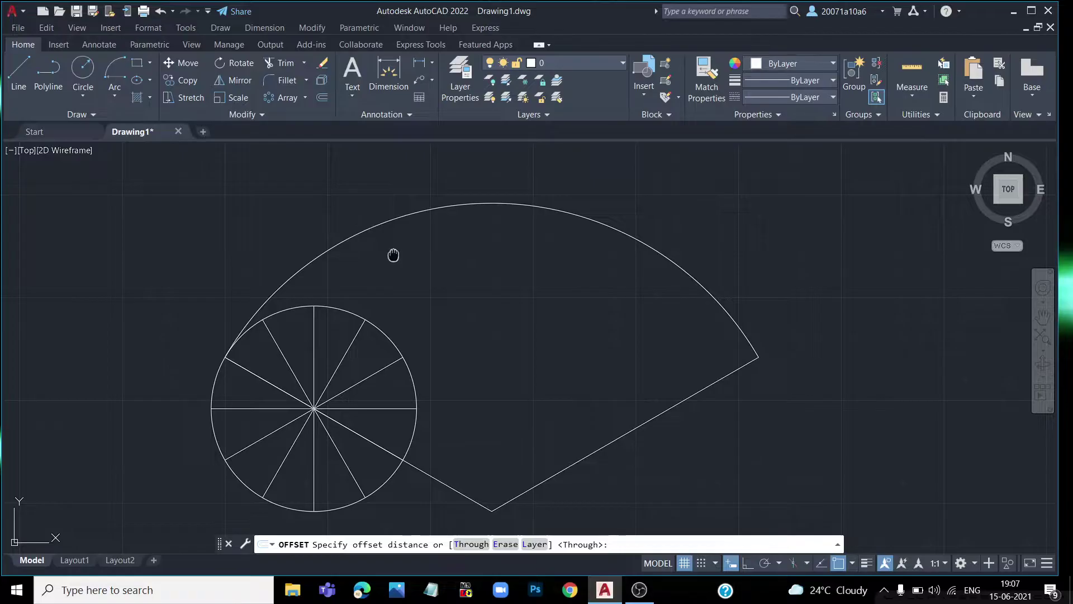
middle_click_drag(393, 253, 404, 226)
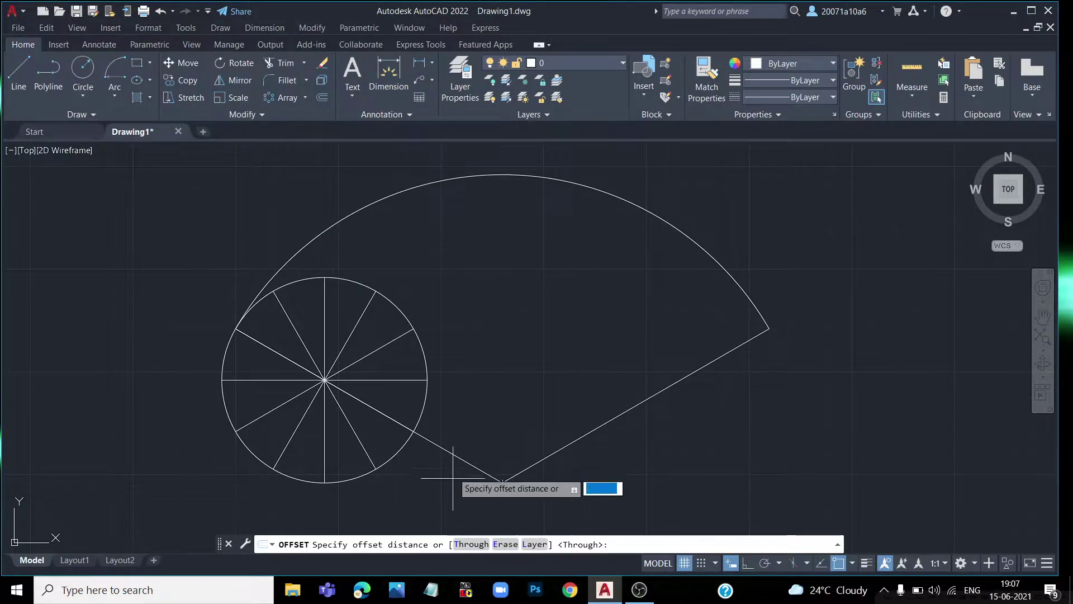
left_click(470, 544)
left_click(298, 256)
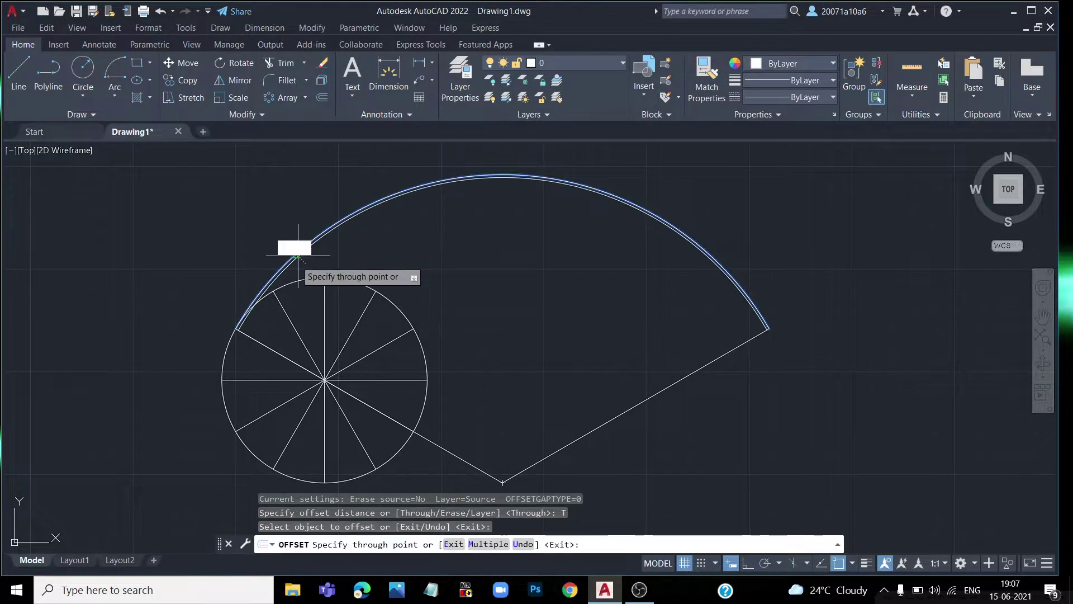
scroll(282, 282, "up", 8)
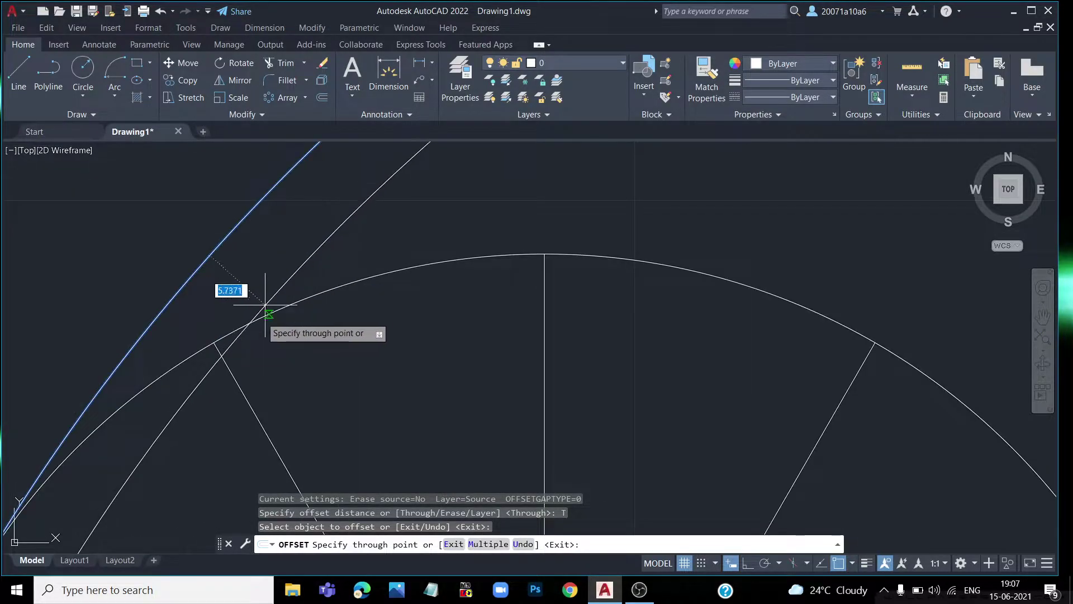
left_click(214, 342)
scroll(558, 256, "down", 4)
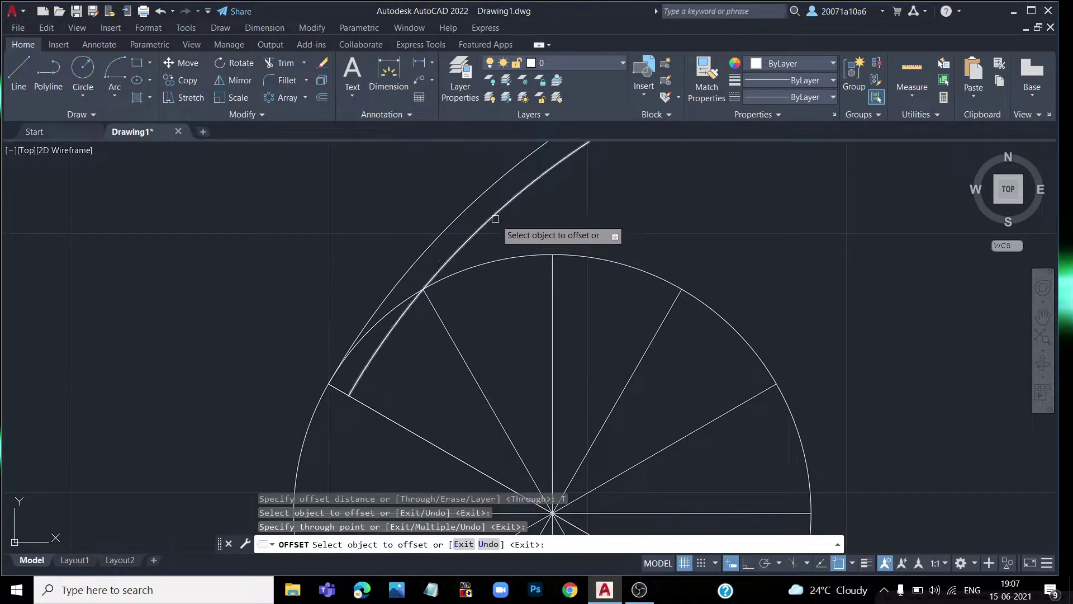
Offset each newest arc inward through the small circle's next three spoke ends, from its topmost point clockwise
left_click(496, 219)
left_click(552, 255)
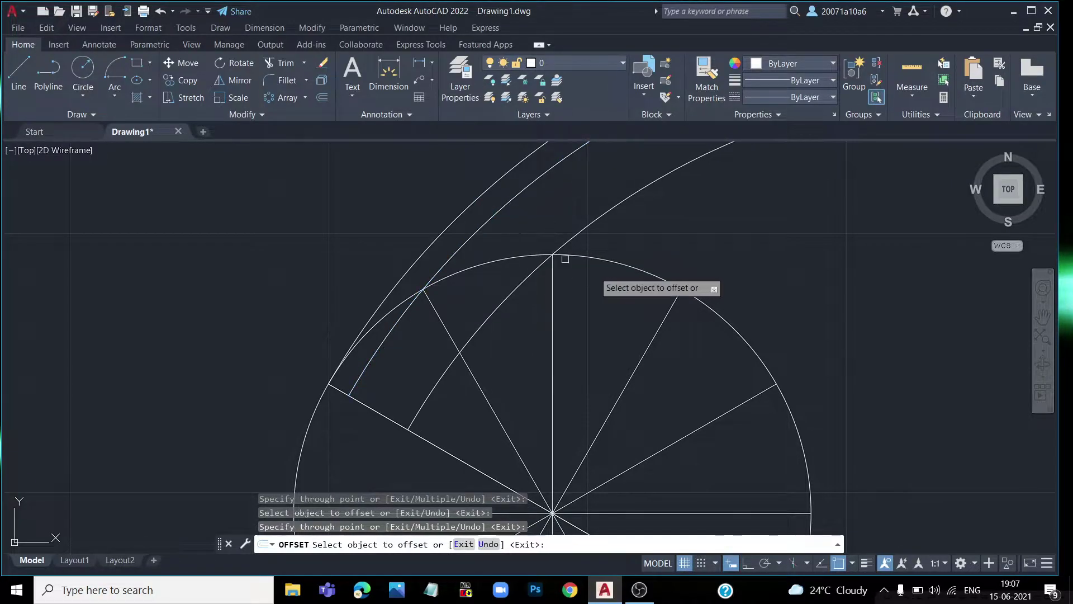
left_click(591, 224)
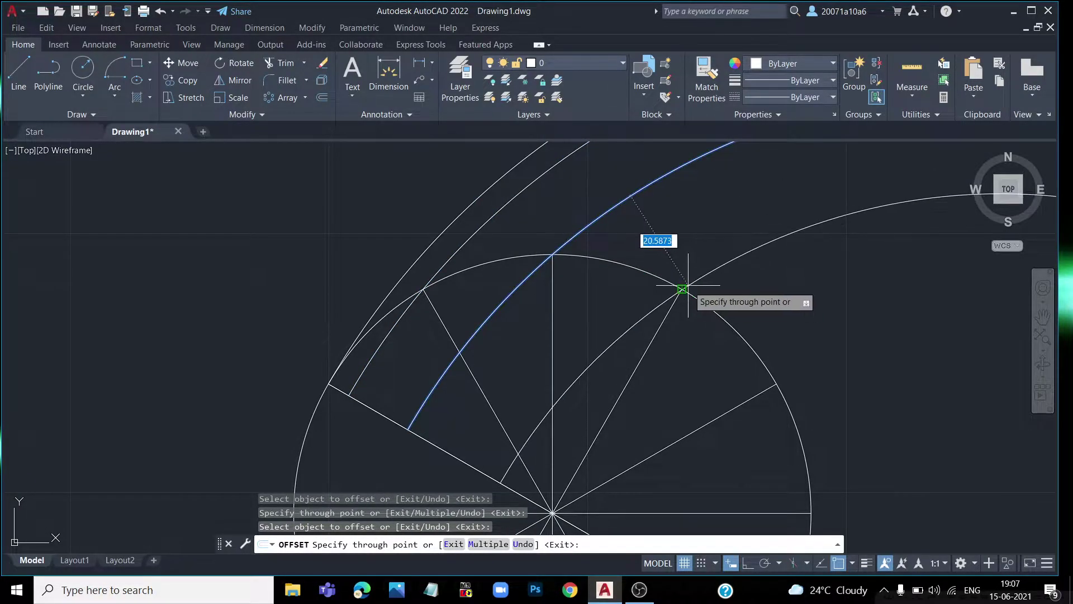
left_click(682, 289)
left_click(712, 272)
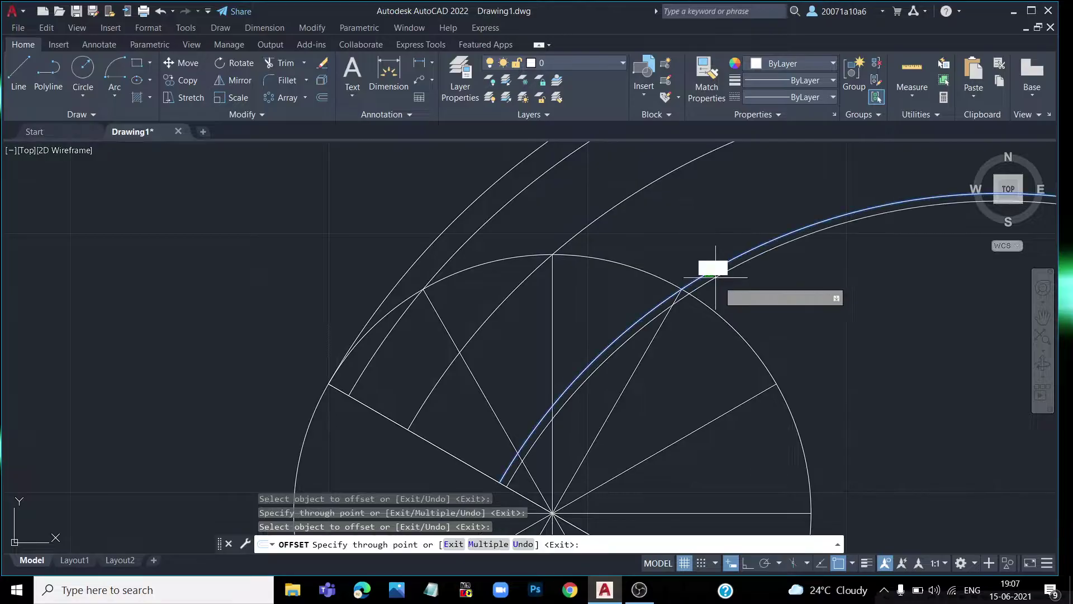
left_click(773, 384)
Offset two more arcs, through the small circle's rightmost spoke end and its lower crossing with the left radius line
scroll(776, 386, "down", 5)
middle_click_drag(776, 386, 565, 292)
scroll(562, 290, "up", 5)
left_click(592, 274)
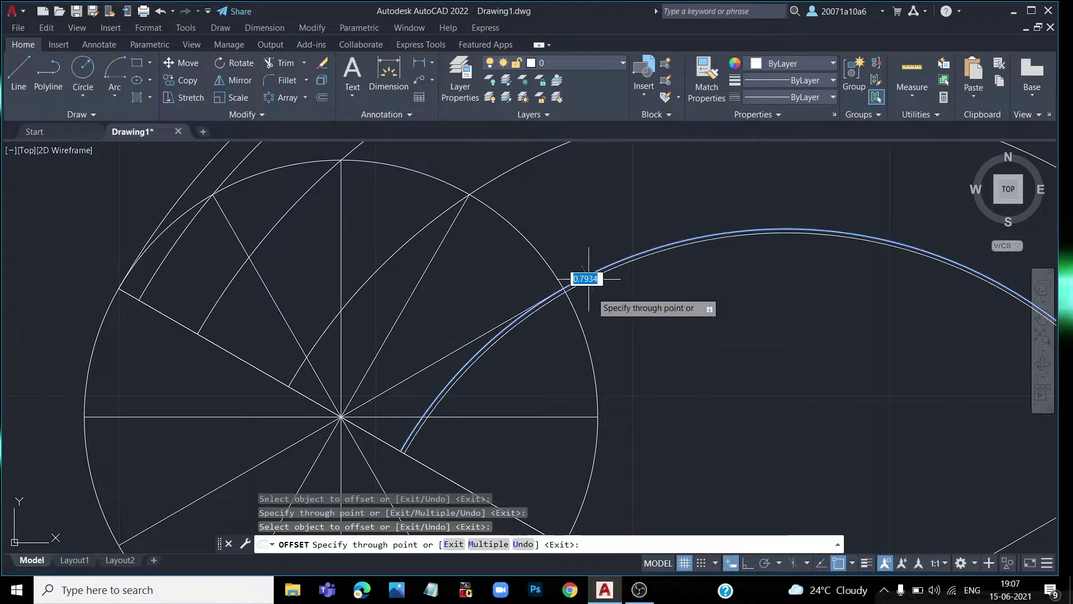
left_click(598, 417)
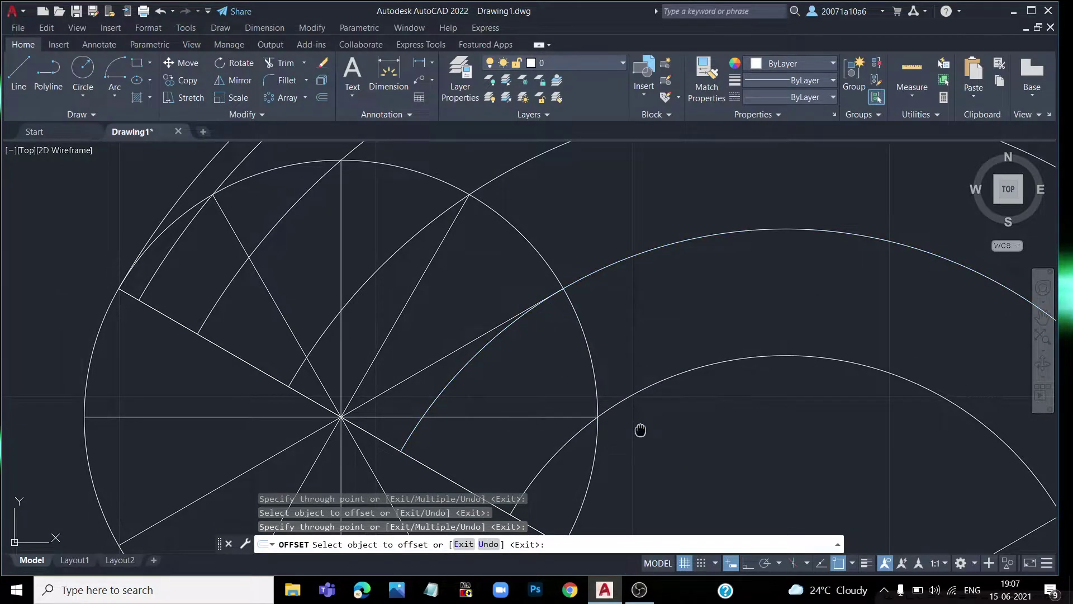
middle_click_drag(639, 430, 631, 277)
left_click(630, 243)
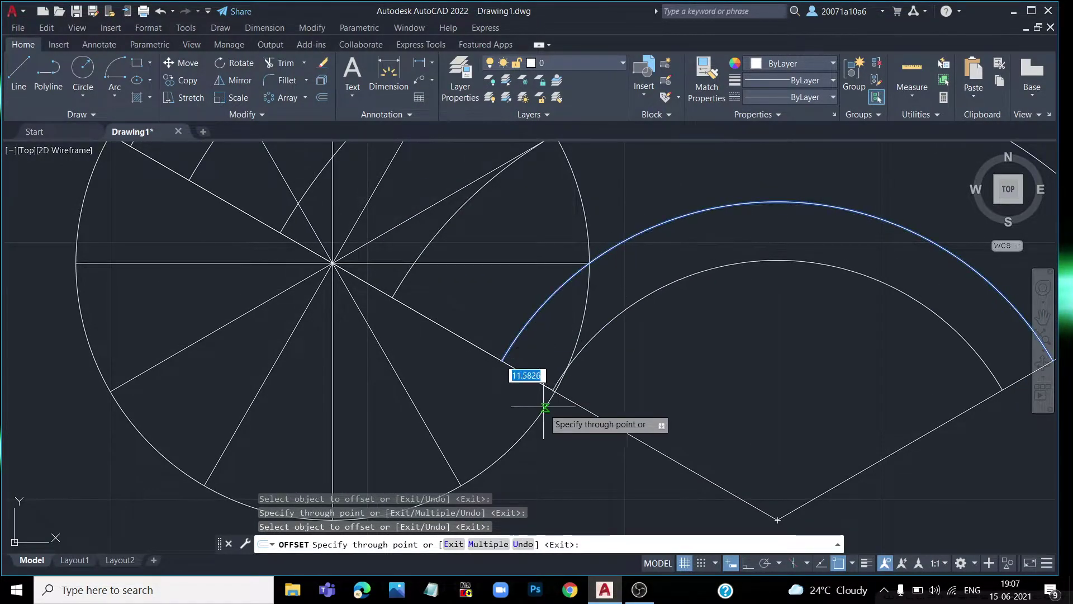
left_click(554, 392)
Set the current object color to yellow 248,215,49
scroll(564, 403, "down", 5)
scroll(551, 452, "up", 5)
middle_click_drag(534, 444, 500, 445)
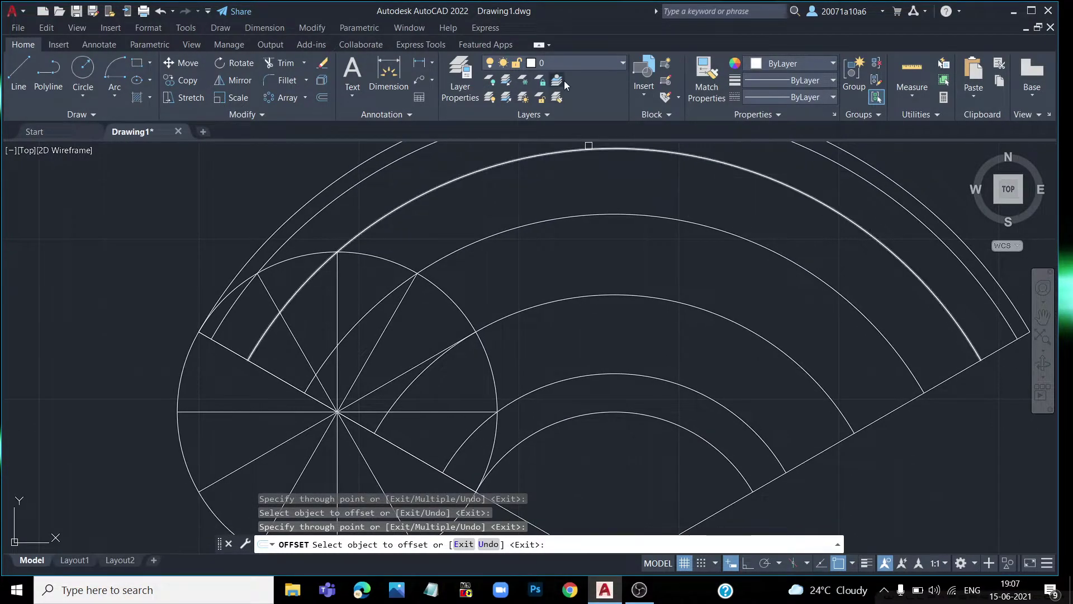
left_click(799, 65)
left_click(769, 116)
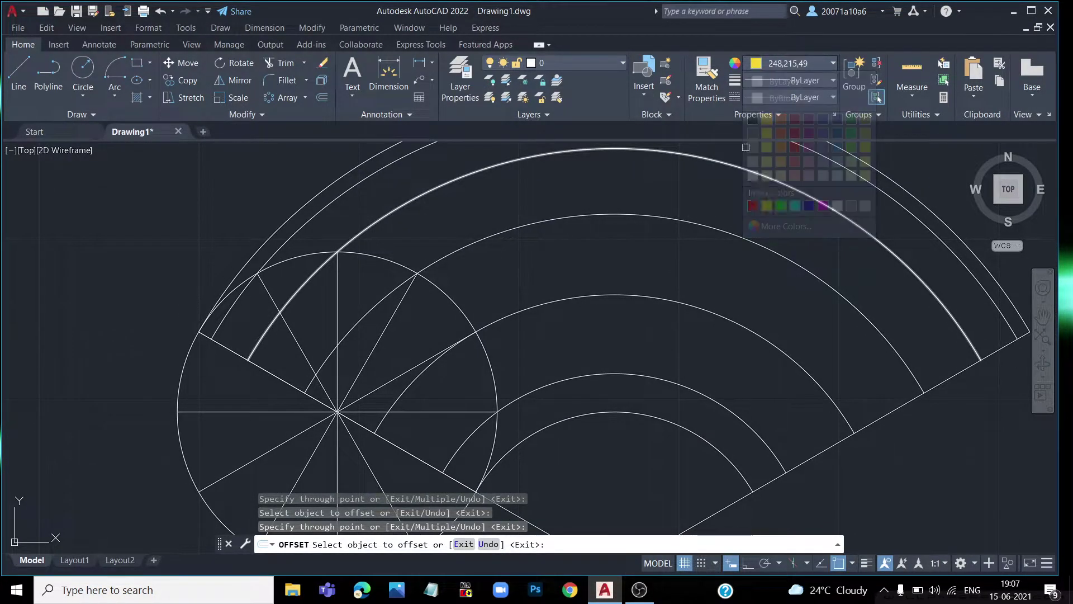
Offset the arc passing through the small circle's upper-right spoke end inward through the small circle's centre
left_click(492, 230)
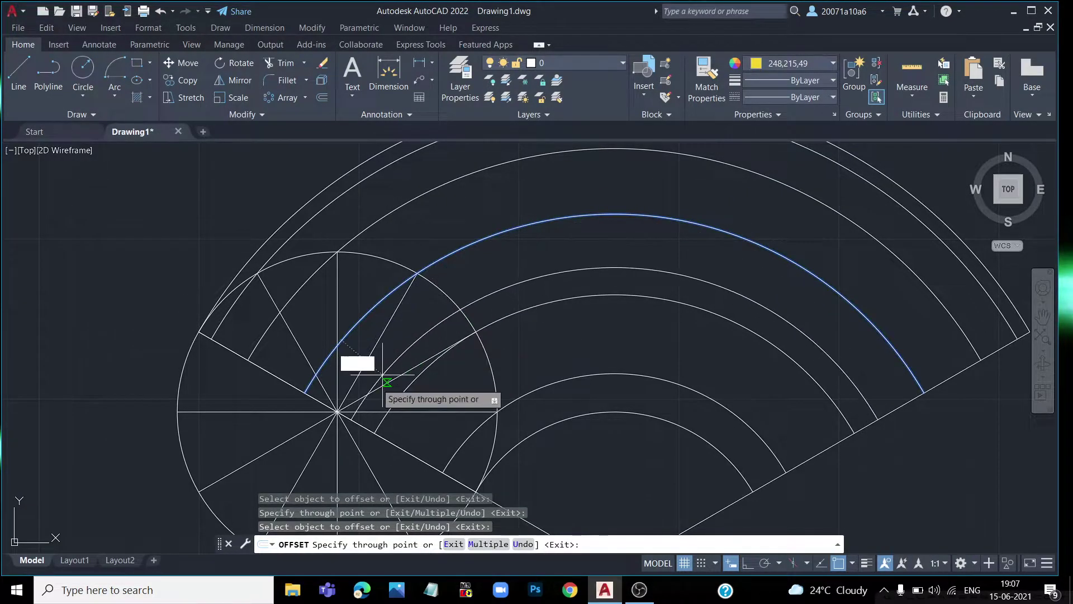
left_click(338, 414)
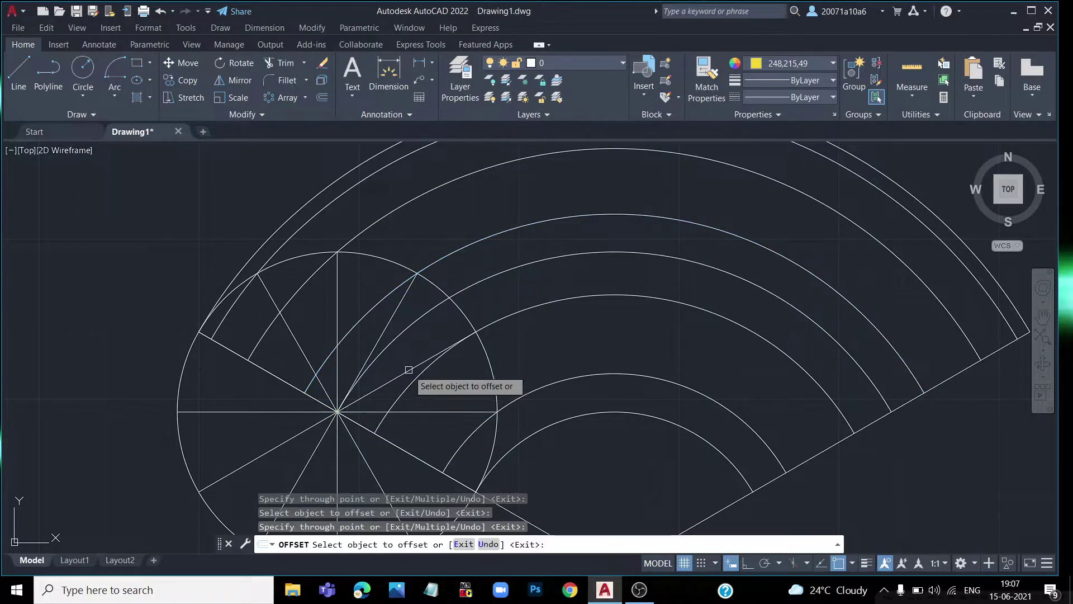
key("Escape")
scroll(547, 292, "down", 4)
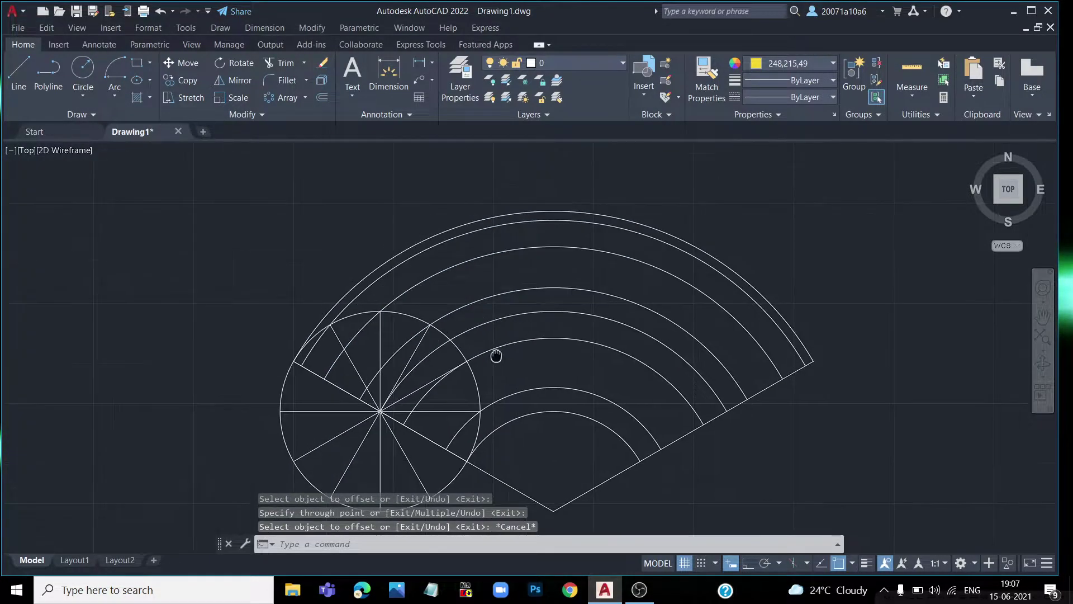
Recolor the arc through the small circle's centre to yellow 241,235,31
left_click(501, 325)
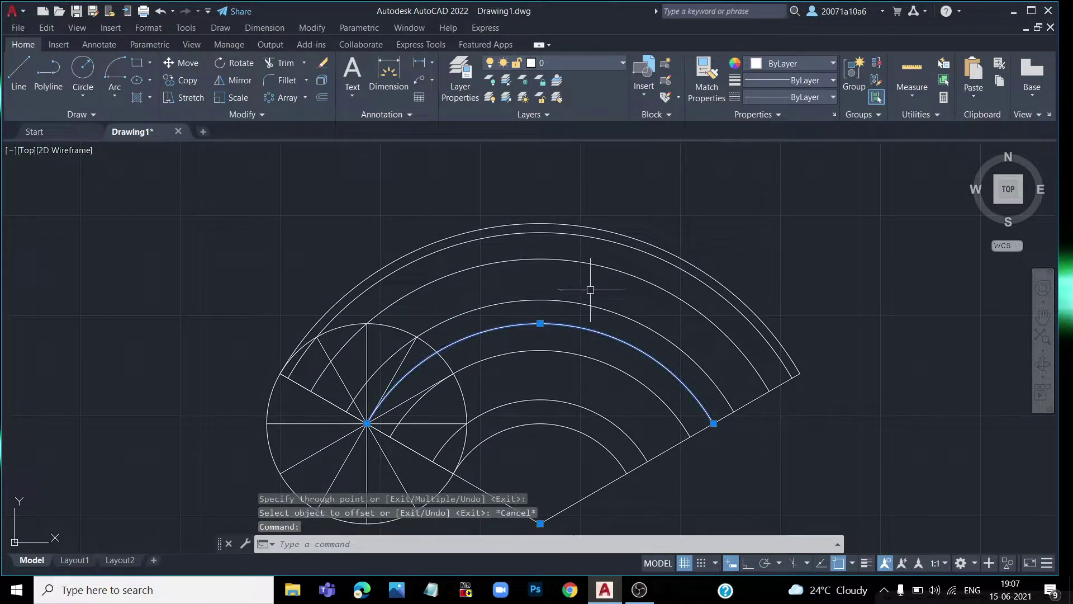
left_click(802, 62)
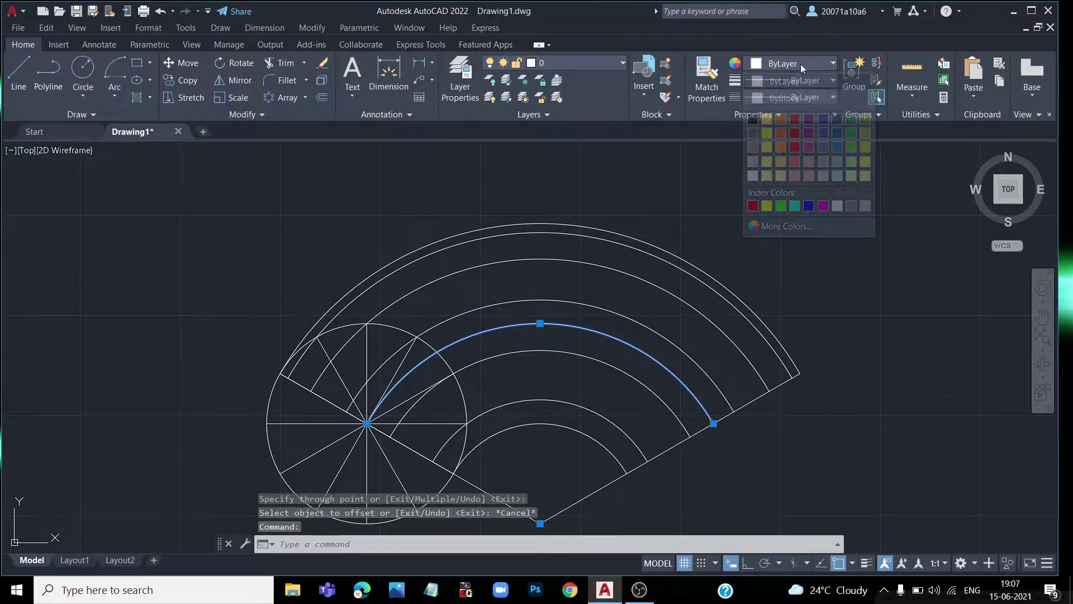
left_click(768, 133)
key("Escape")
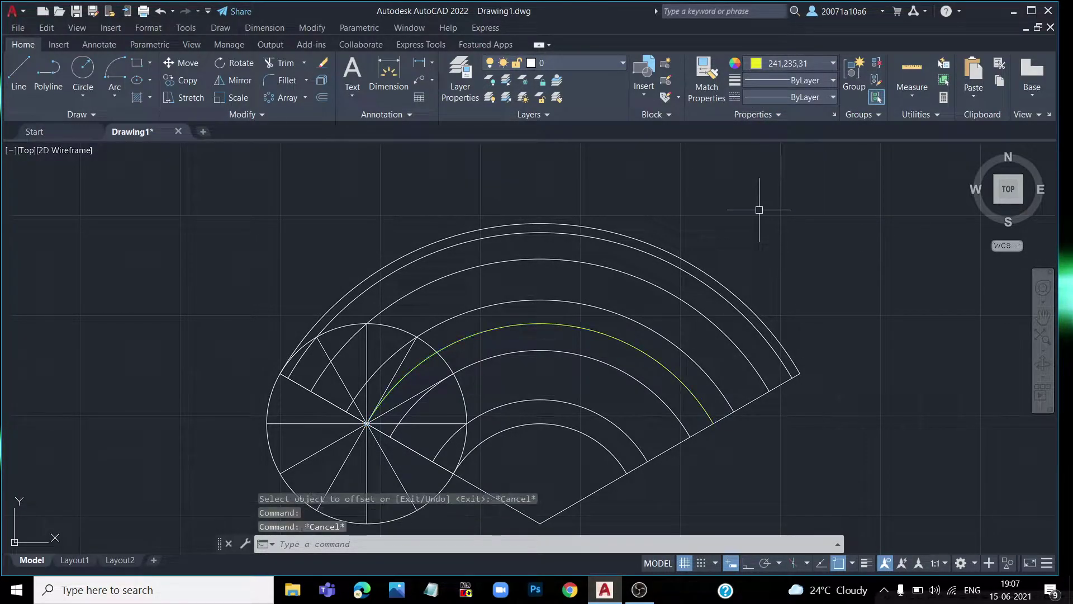
Divide the yellow centre arc into 12 equal segments with the Divide command
scroll(757, 218, "up", 3)
scroll(778, 216, "down", 3)
scroll(802, 179, "down", 1)
scroll(802, 199, "up", 1)
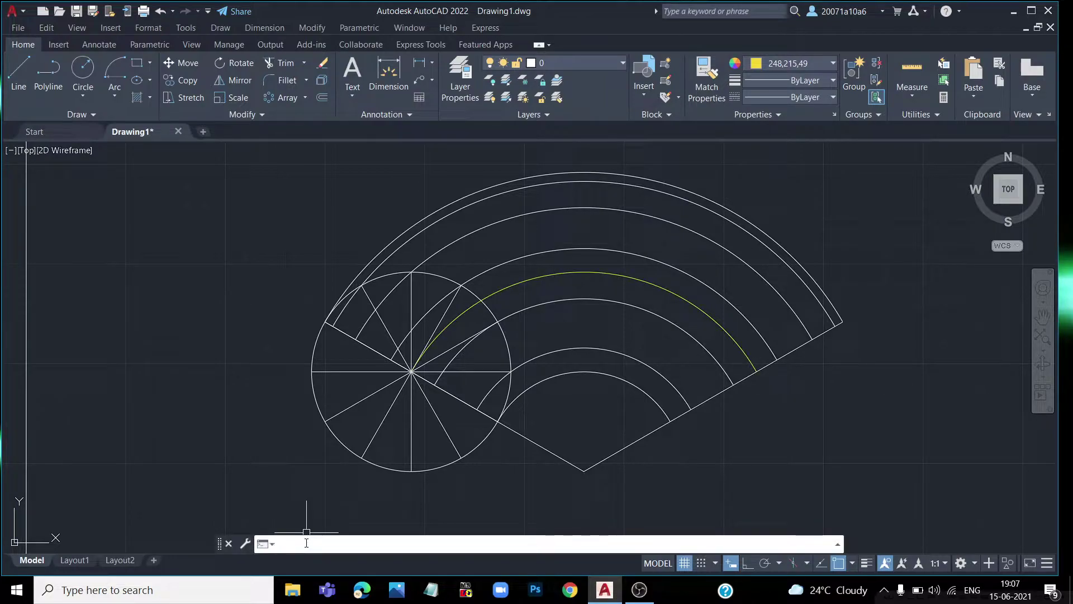
type("vide")
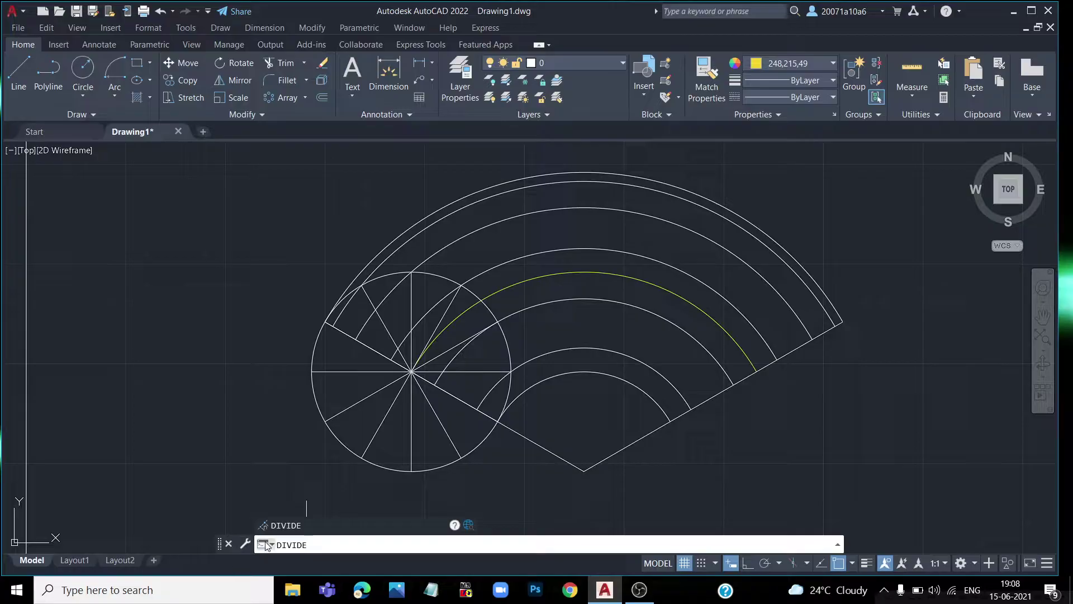
key("Return")
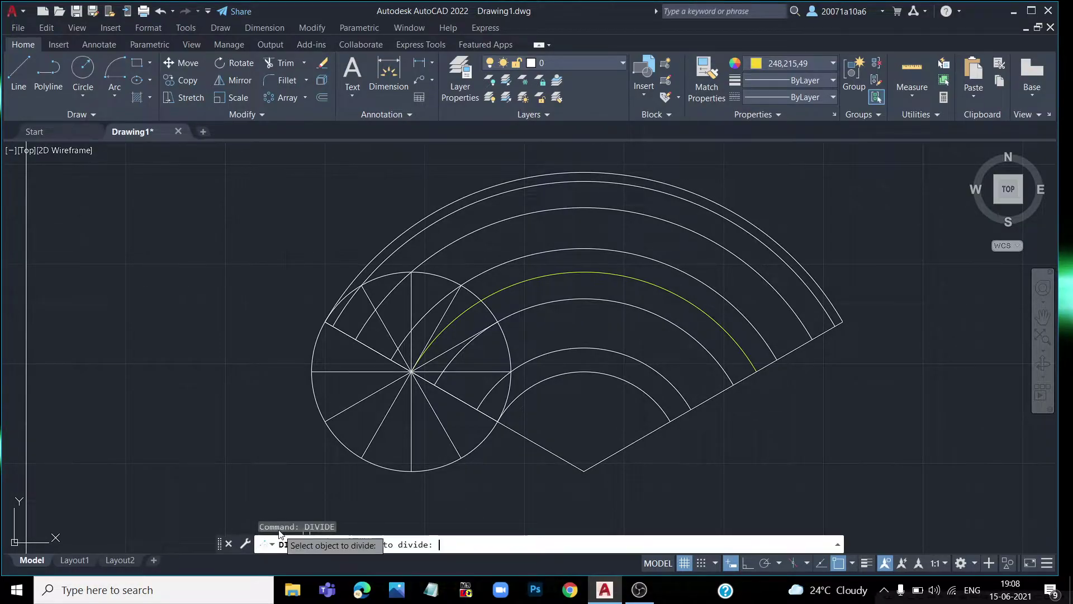
left_click(497, 291)
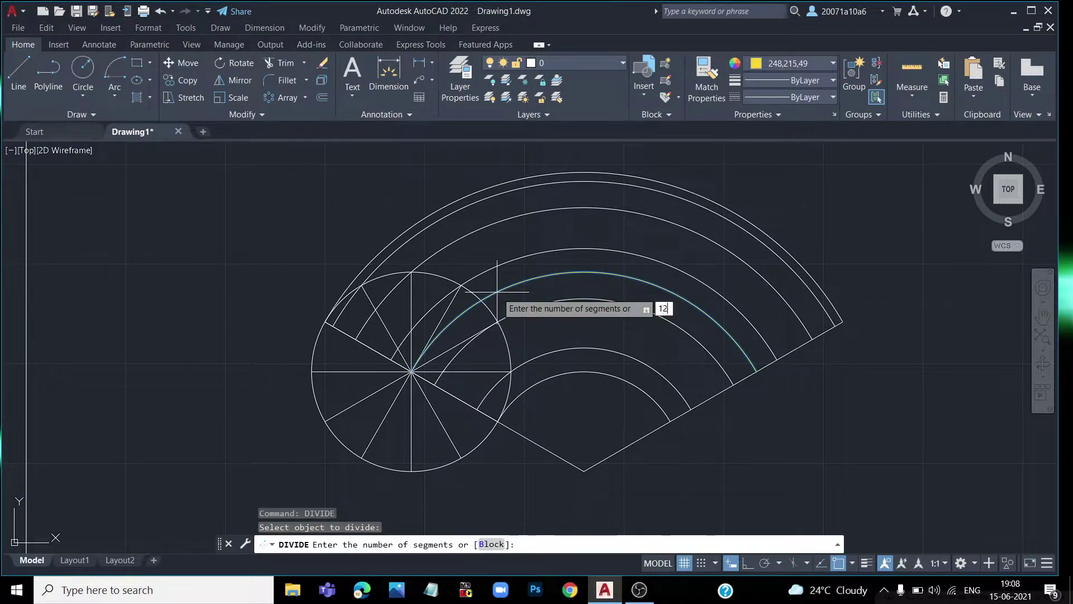
key("Return")
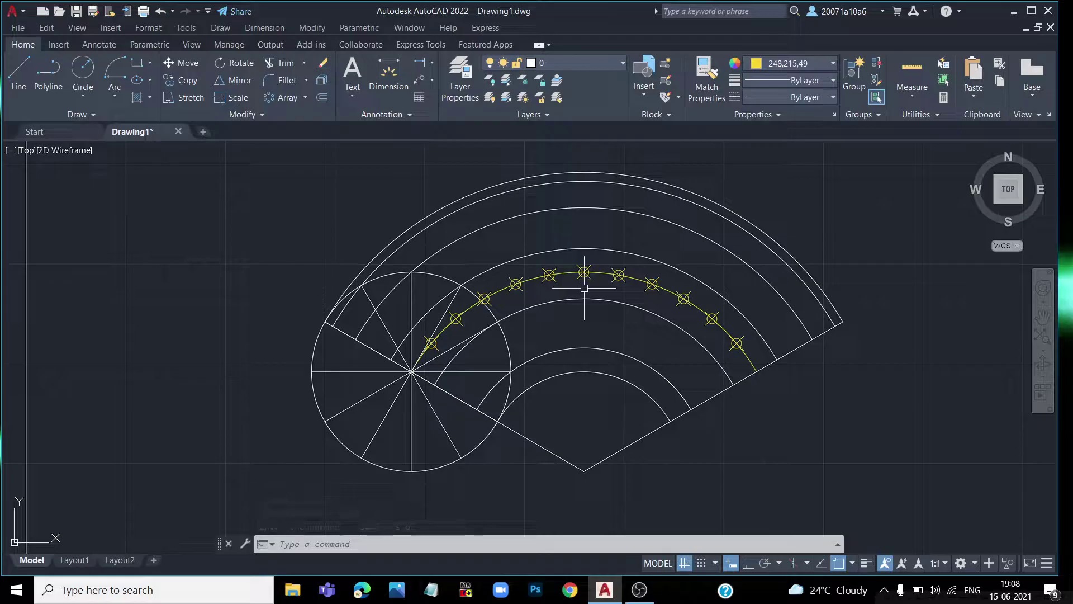
scroll(587, 290, "down", 2)
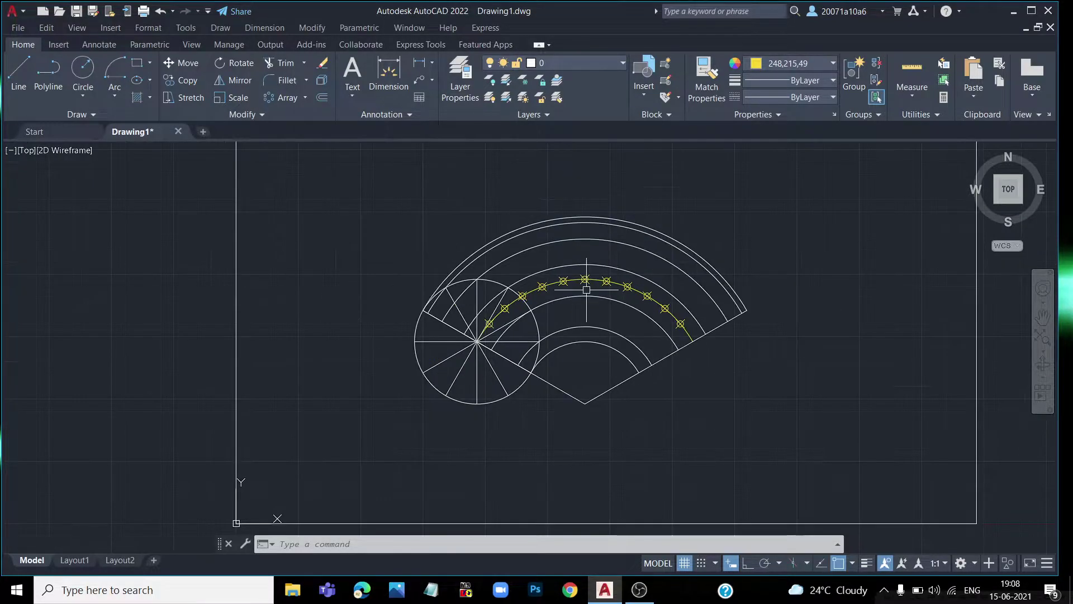
scroll(575, 338, "up", 2)
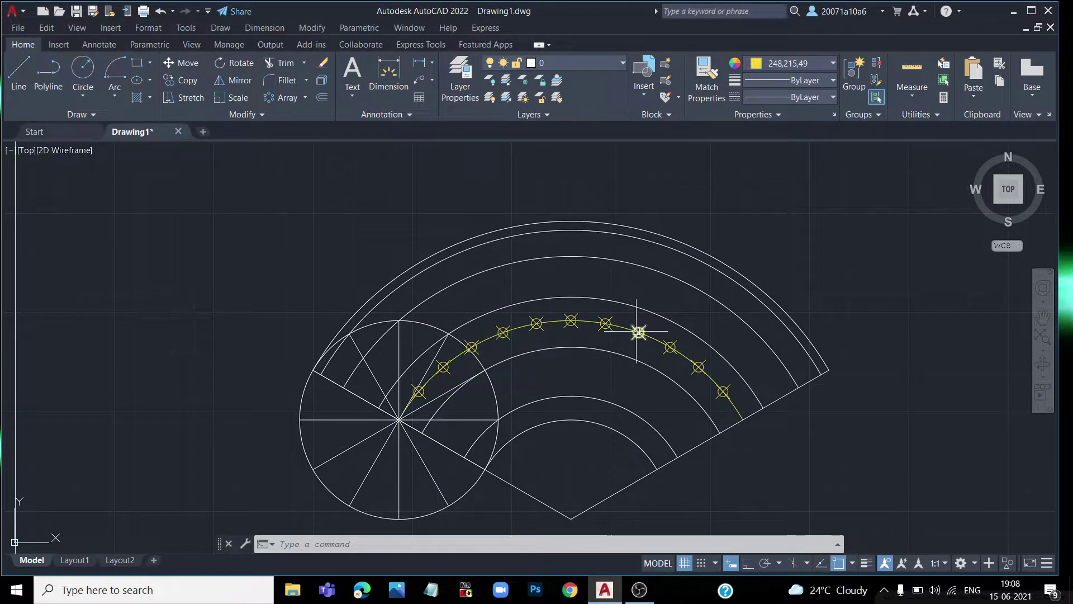
middle_click_drag(628, 354, 623, 338)
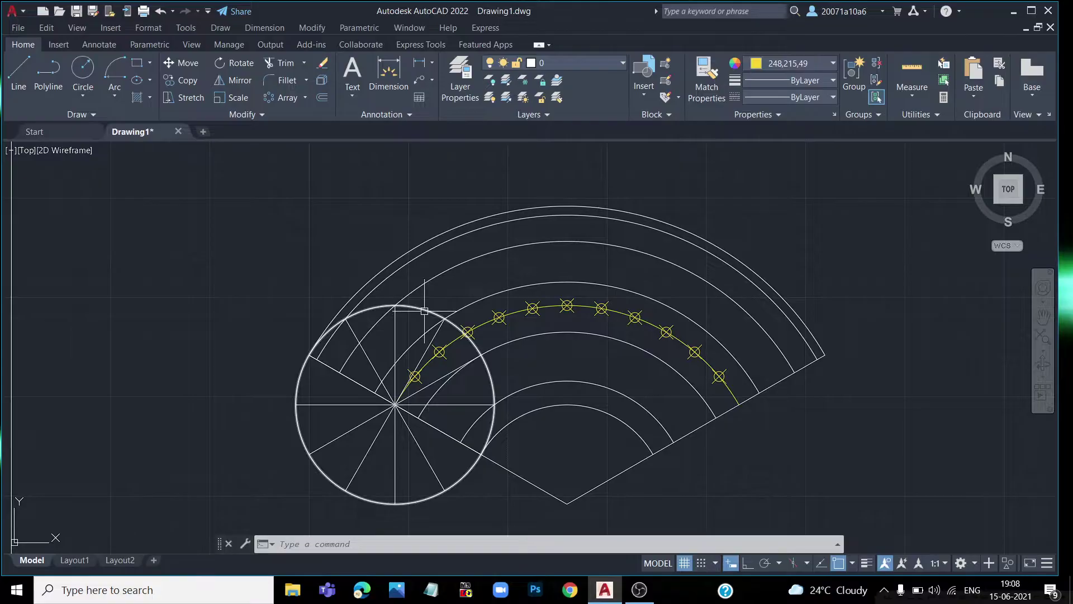
scroll(589, 231, "down", 2)
mouse_move(587, 240)
middle_mouse_down()
mouse_move(450, 343)
mouse_move(527, 251)
middle_mouse_up()
scroll(468, 313, "down", 2)
scroll(529, 243, "up", 2)
scroll(547, 224, "up", 2)
mouse_move(558, 192)
middle_mouse_down()
mouse_move(564, 218)
mouse_move(575, 131)
middle_mouse_up()
middle_click_drag(791, 476, 740, 460)
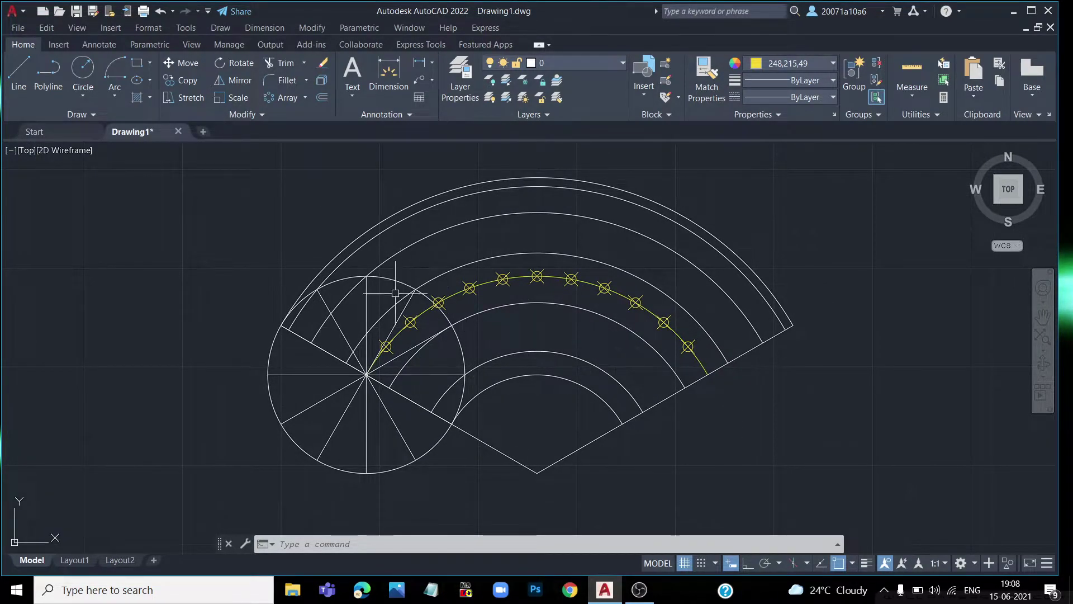
Copy the small circle from its centre to the first division point on the yellow arc
left_click(416, 288)
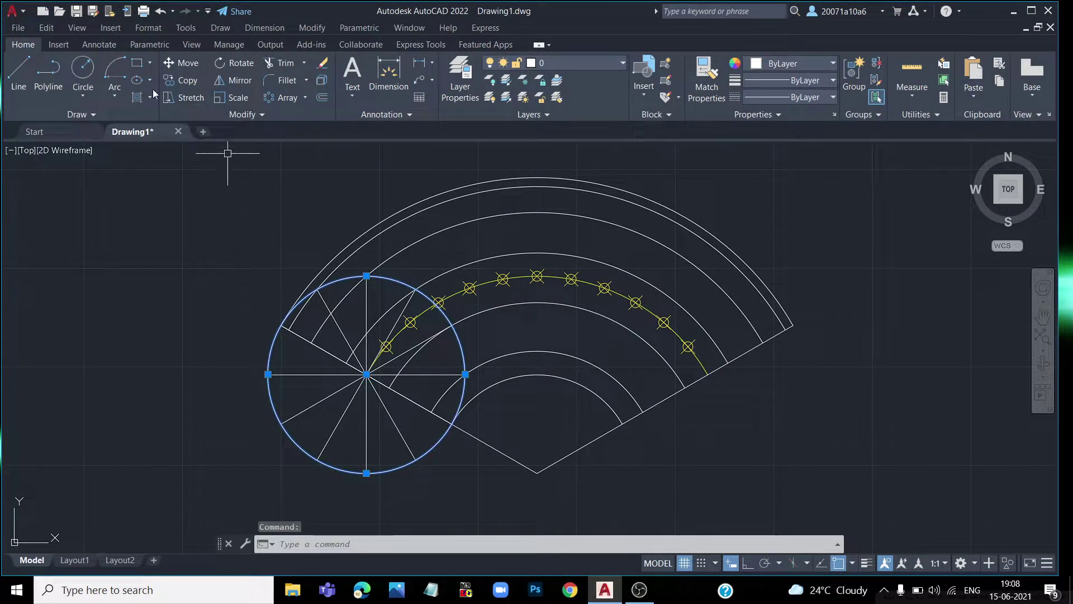
left_click(184, 80)
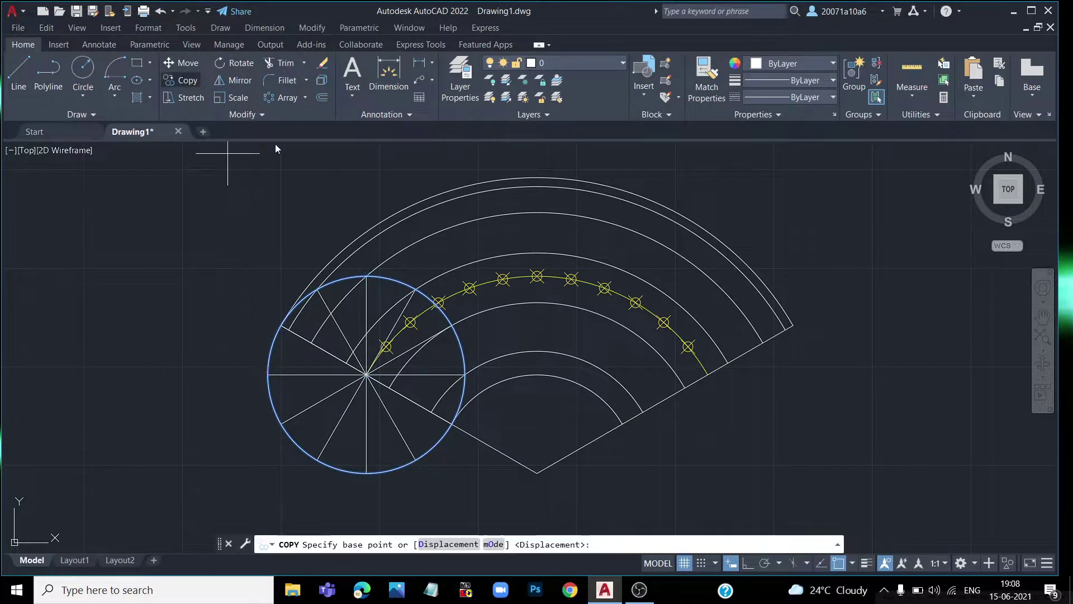
left_click(366, 374)
scroll(386, 348, "up", 8)
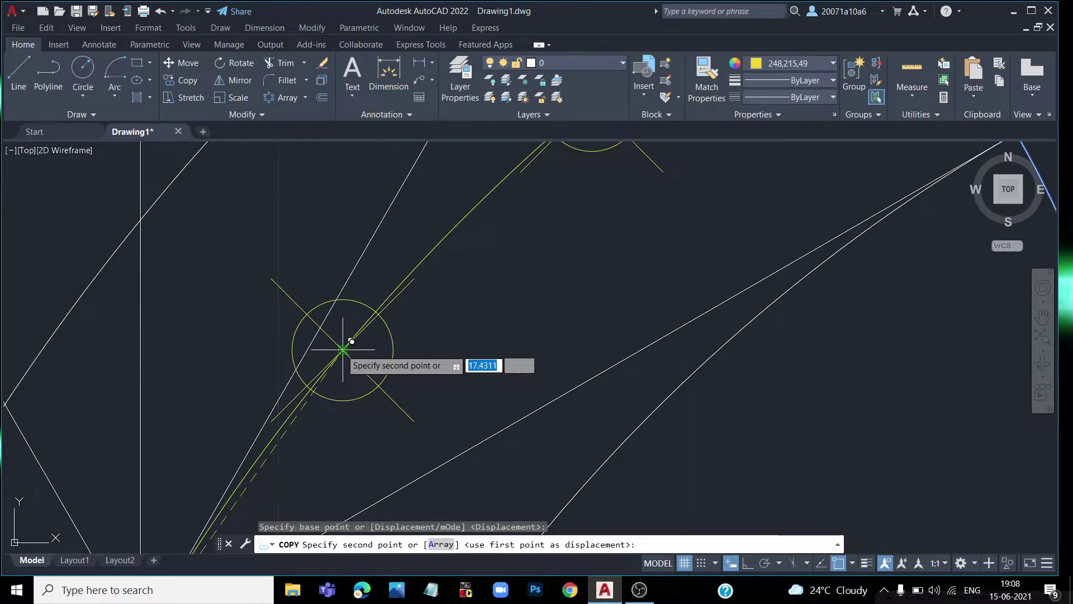
left_click(349, 349)
scroll(348, 347, "down", 8)
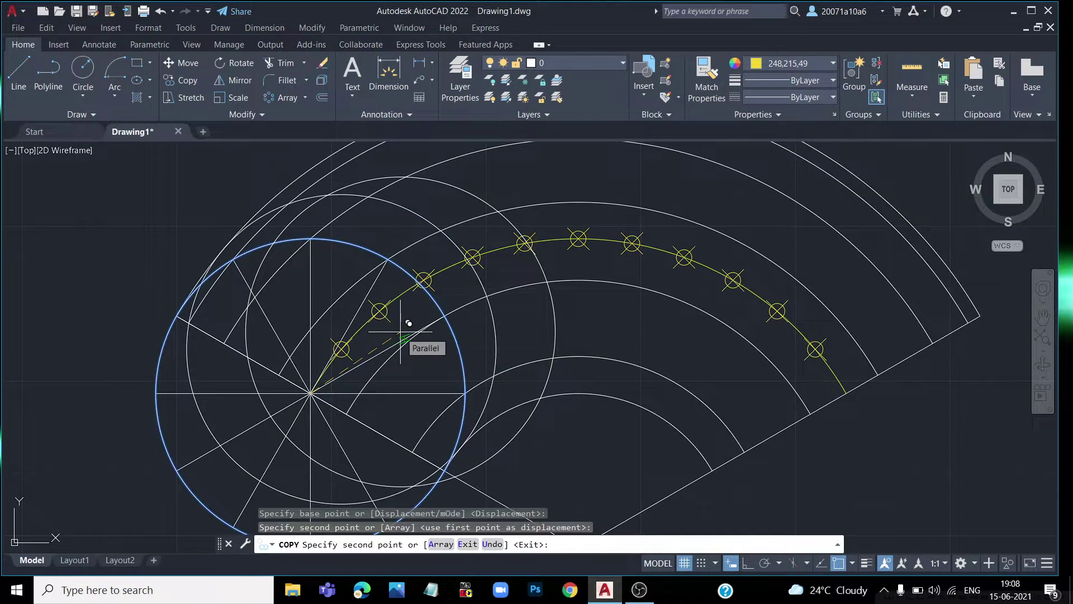
key("Escape")
middle_click_drag(405, 330, 368, 259)
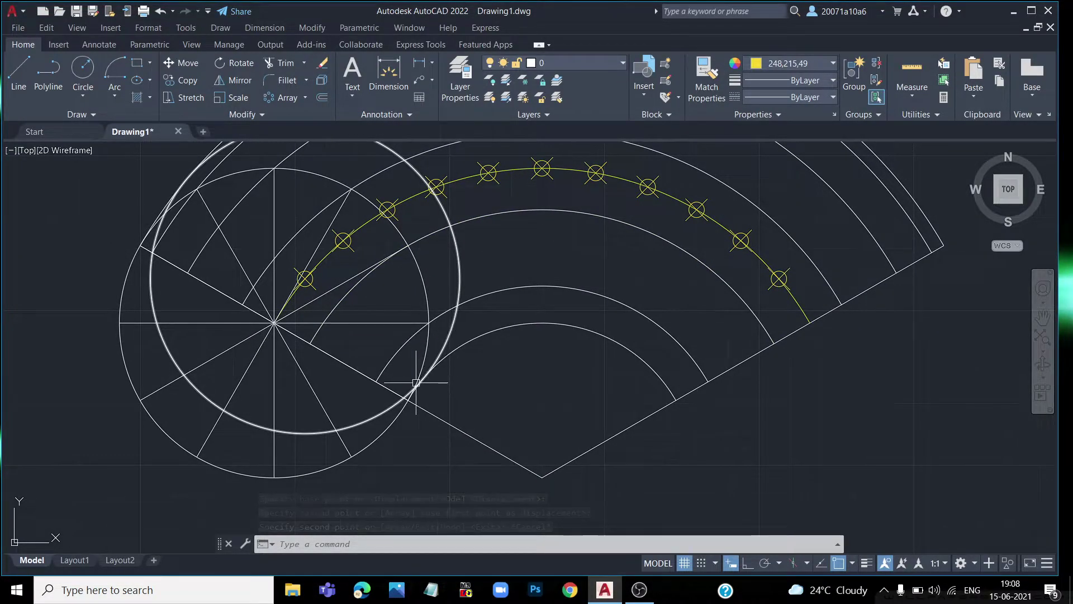
scroll(416, 383, "down", 2)
middle_click_drag(479, 383, 448, 430)
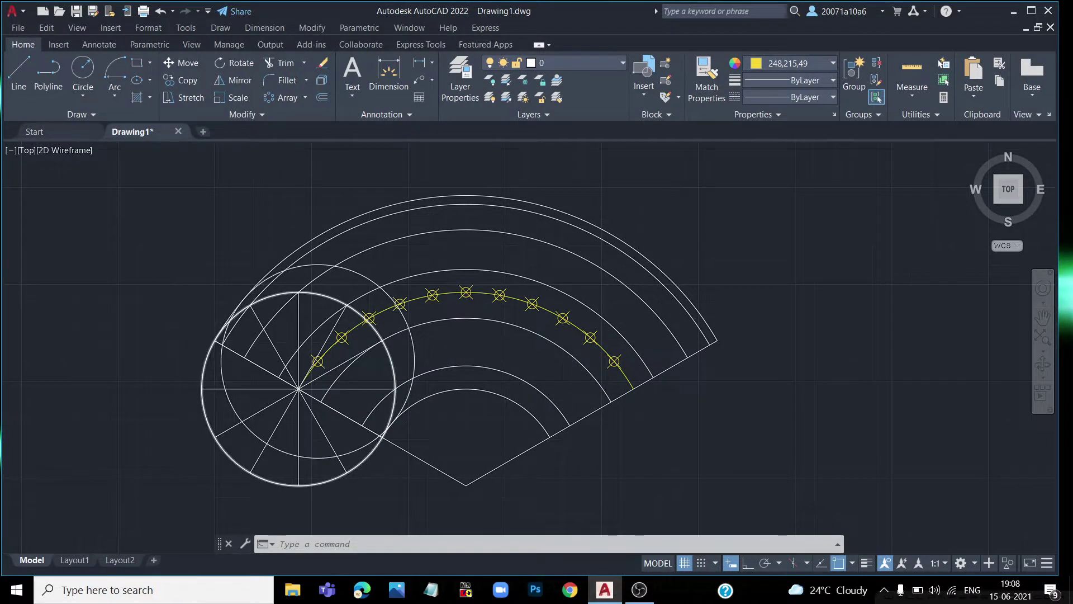
scroll(227, 330, "up", 6)
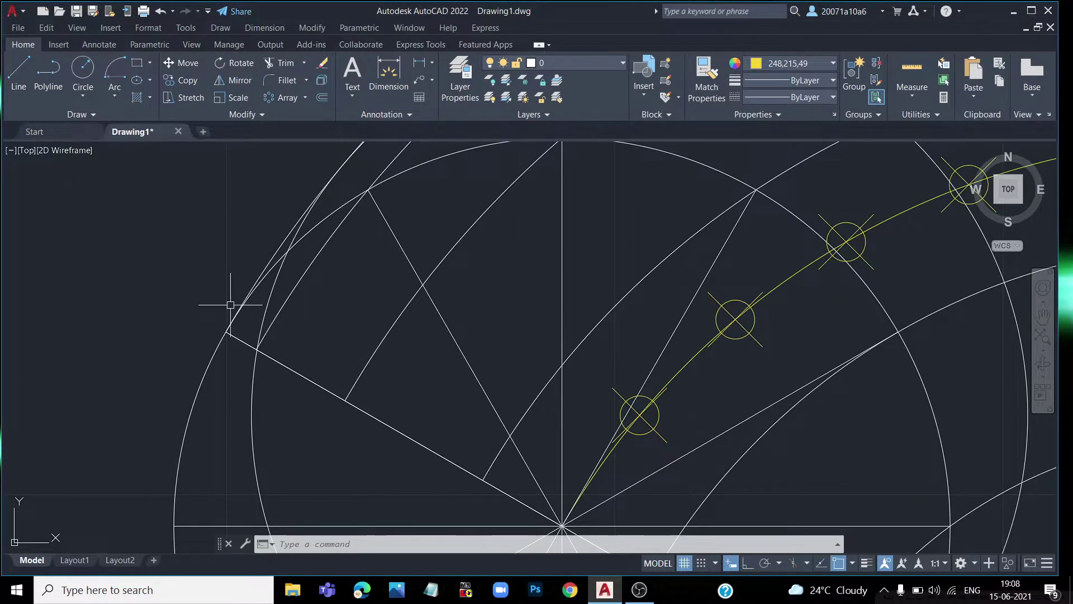
scroll(230, 305, "down", 4)
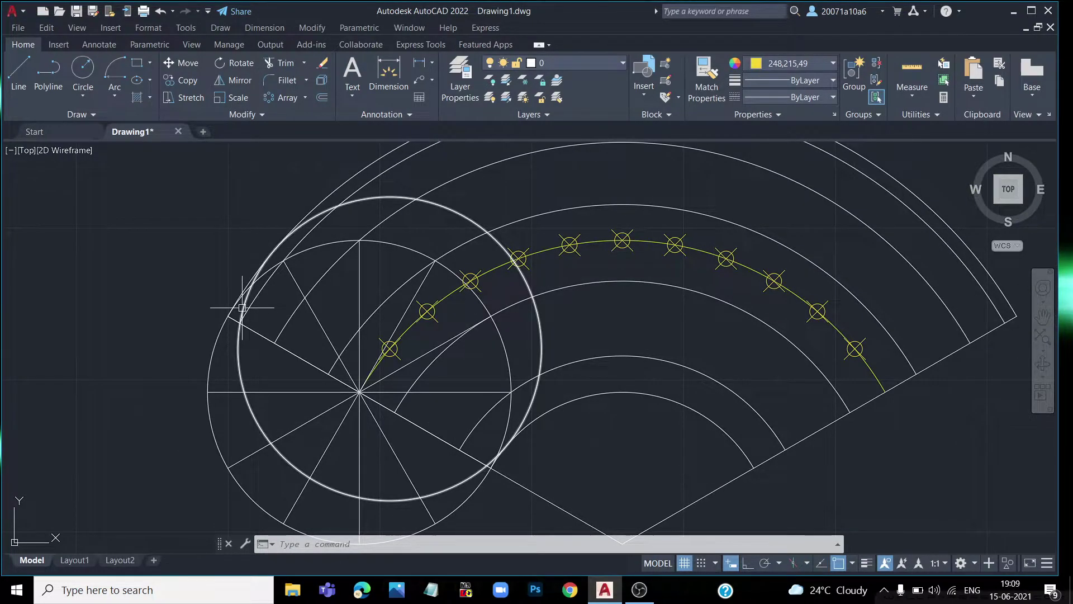
scroll(241, 308, "up", 5)
scroll(162, 440, "down", 5)
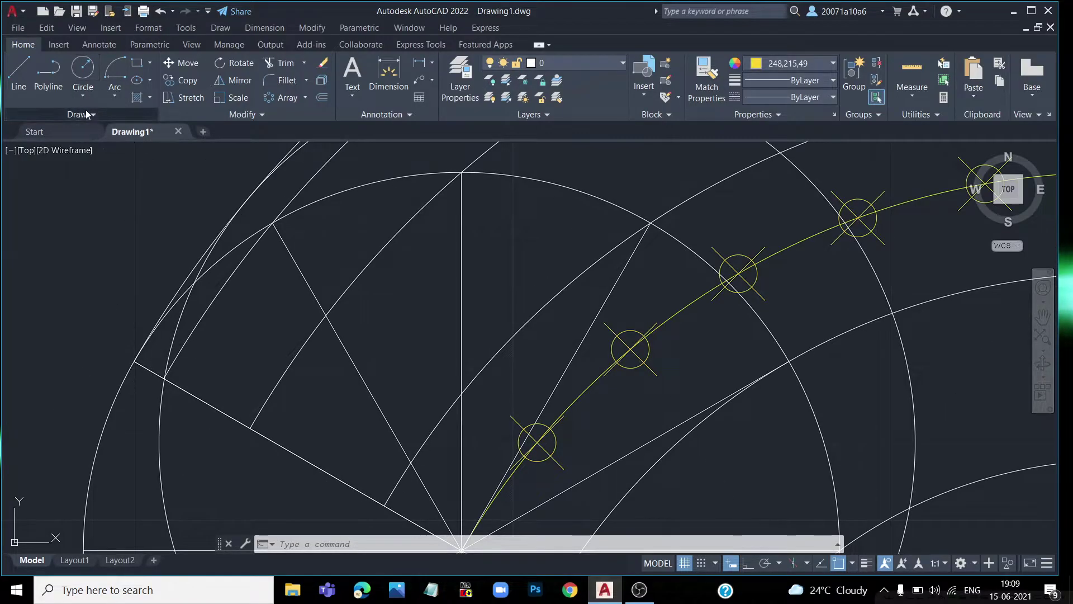
Start the Point command for a single marker and set the current object color to ByLayer
left_click(86, 109)
left_click(85, 131)
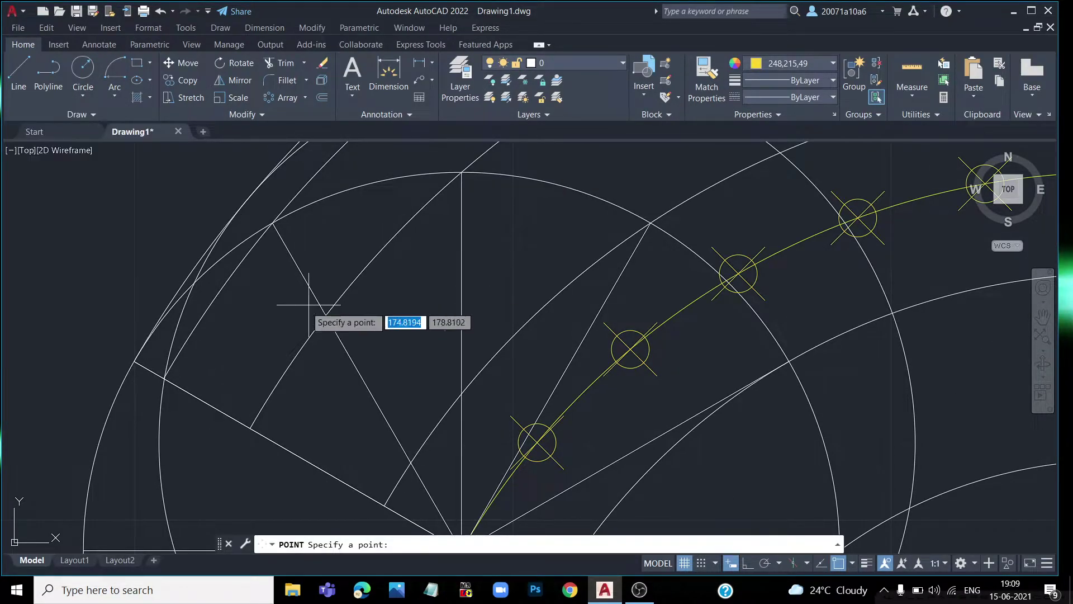
left_click(778, 65)
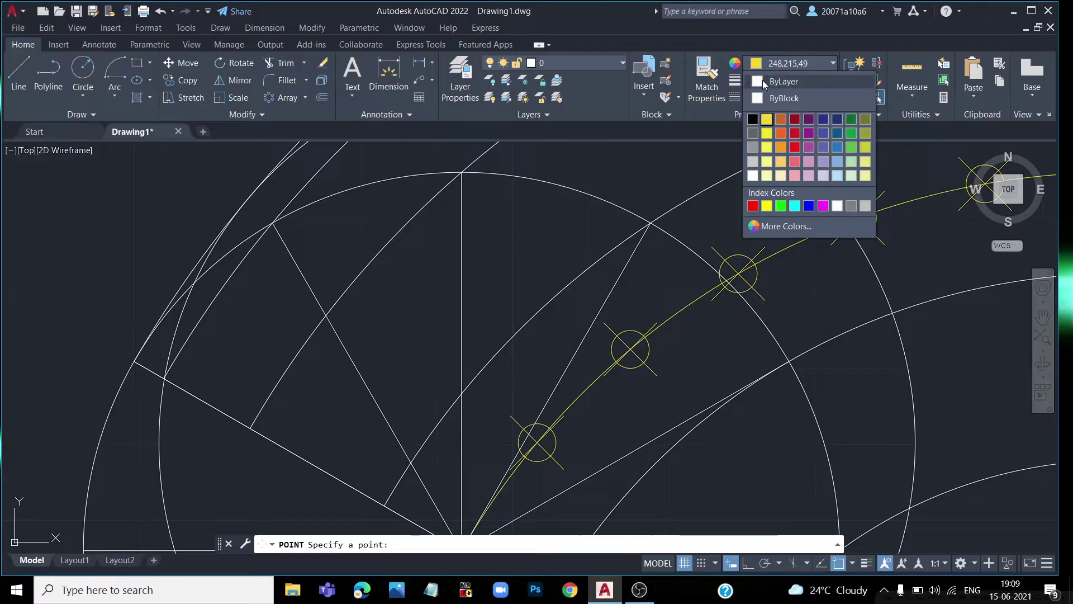
left_click(783, 80)
Place a point where the copied circle crosses the first arc inside the outermost arc, near the left radius line
scroll(206, 330, "up", 3)
scroll(307, 302, "down", 5)
scroll(321, 313, "up", 4)
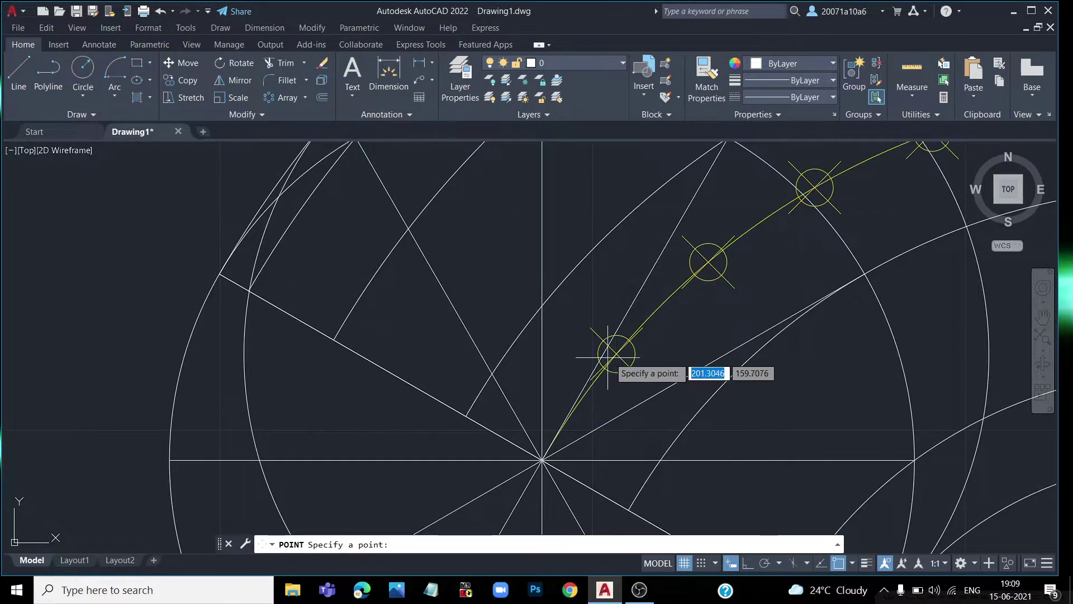
scroll(231, 297, "up", 3)
scroll(455, 434, "down", 3)
scroll(299, 412, "up", 4)
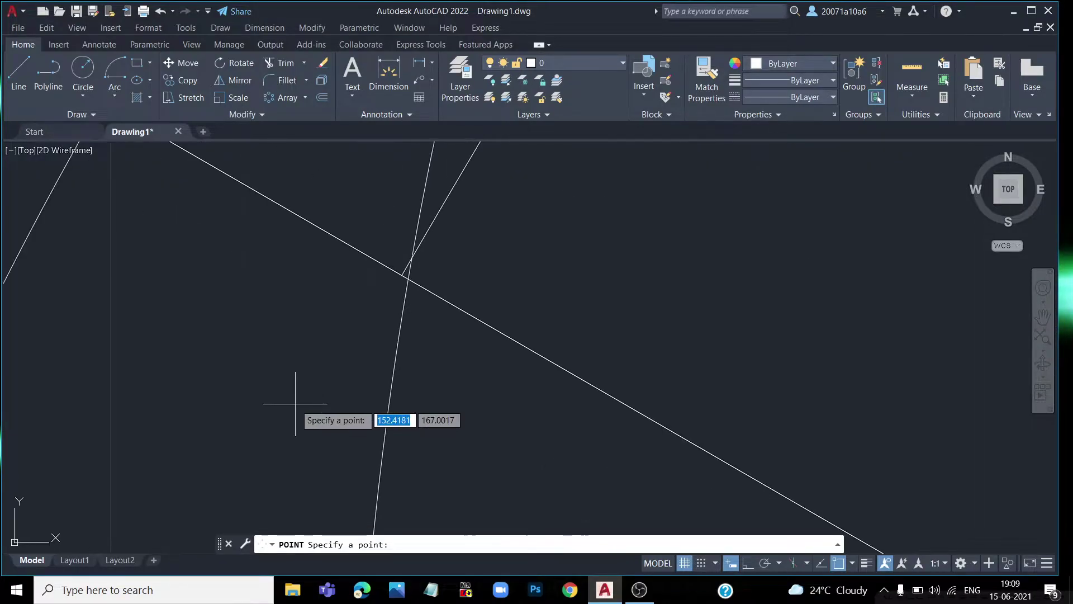
scroll(434, 366, "down", 4)
scroll(463, 355, "up", 2)
scroll(462, 353, "down", 4)
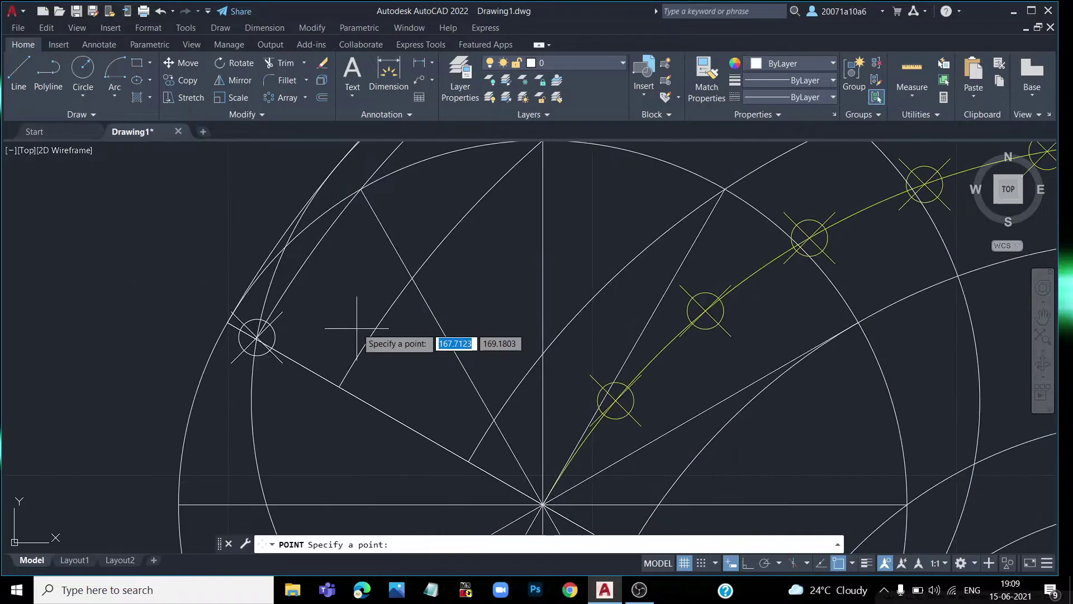
scroll(358, 324, "down", 2)
scroll(359, 392, "up", 4)
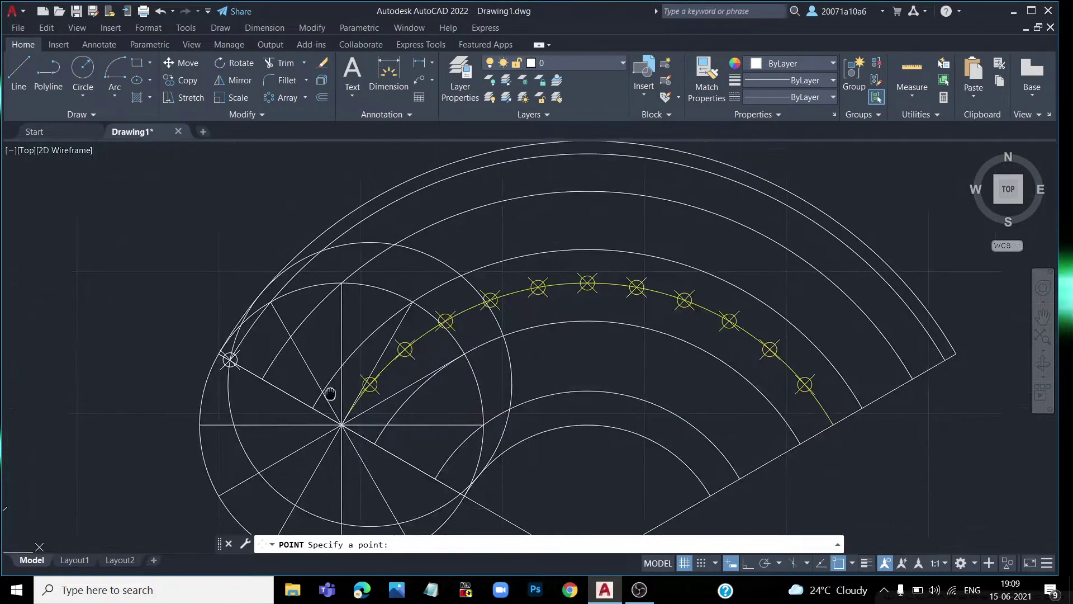
key("Escape")
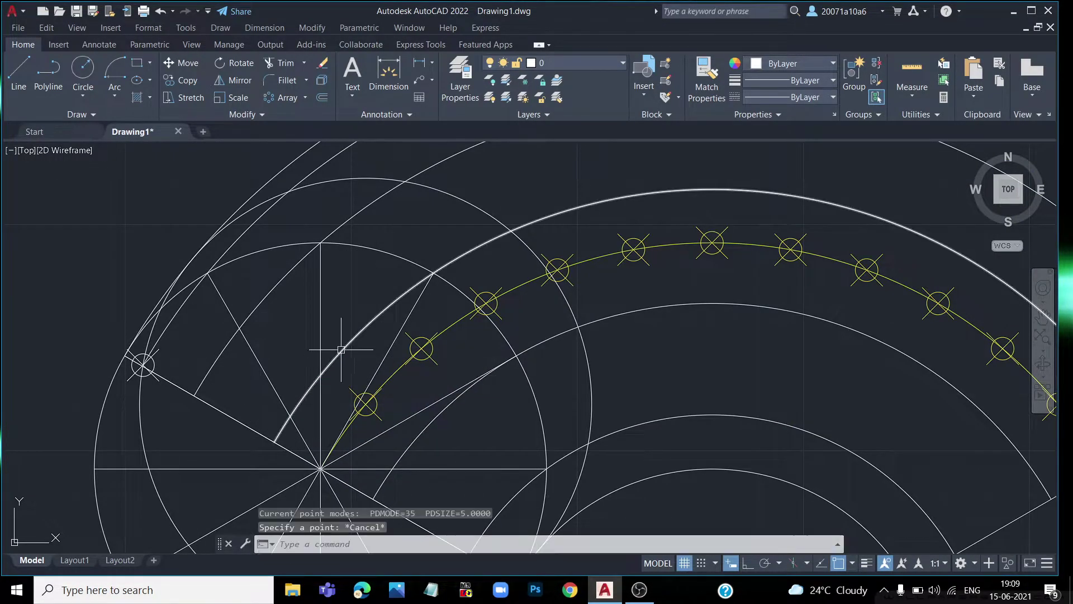
Move the copied circle by its centre to the second division point on the yellow arc
scroll(381, 260, "down", 2)
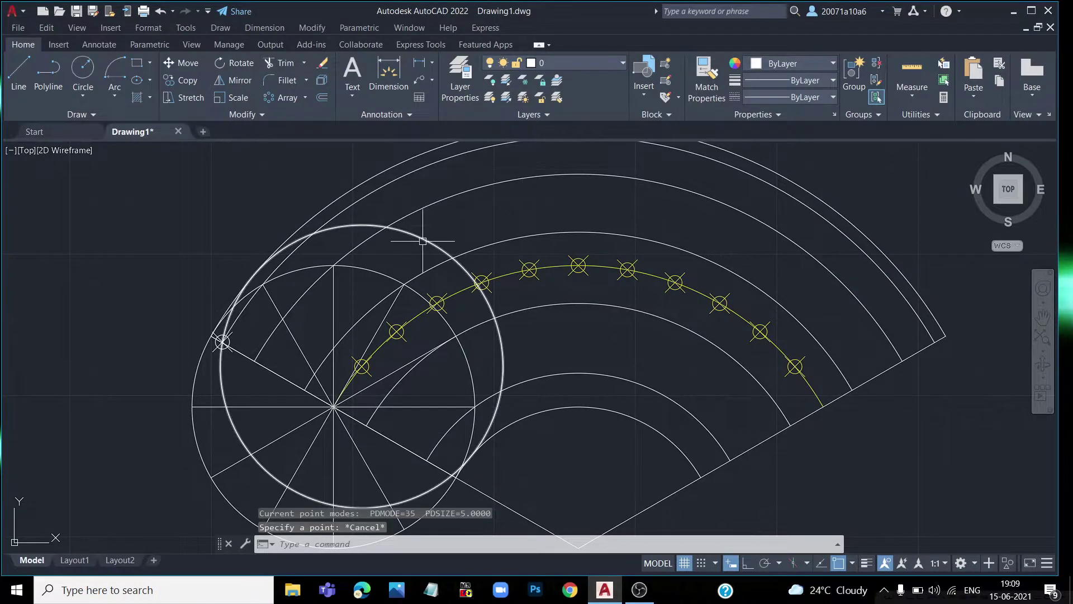
left_click(422, 235)
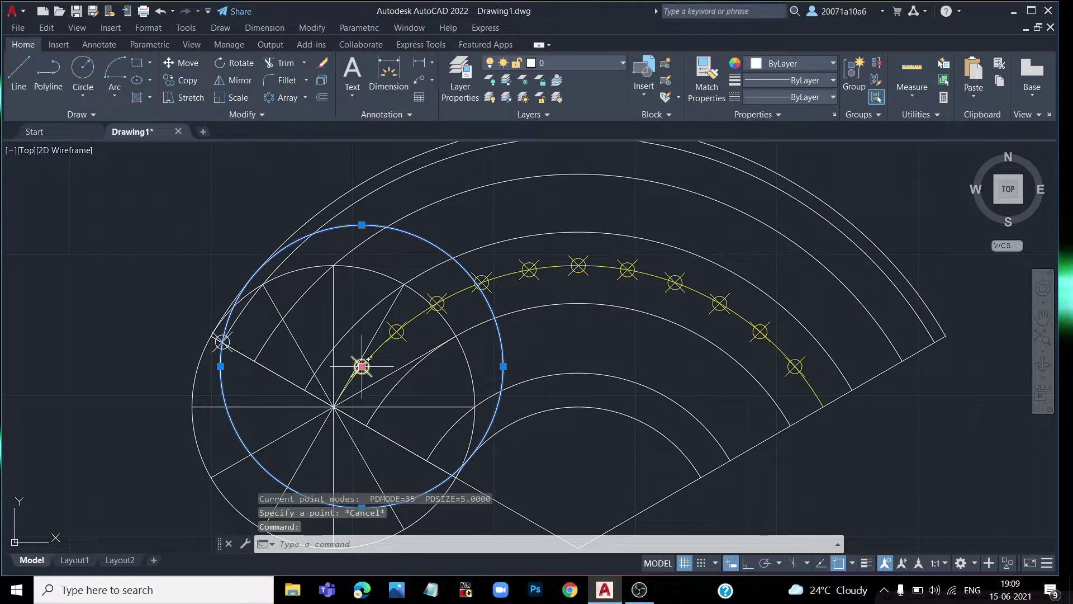
left_click(362, 366)
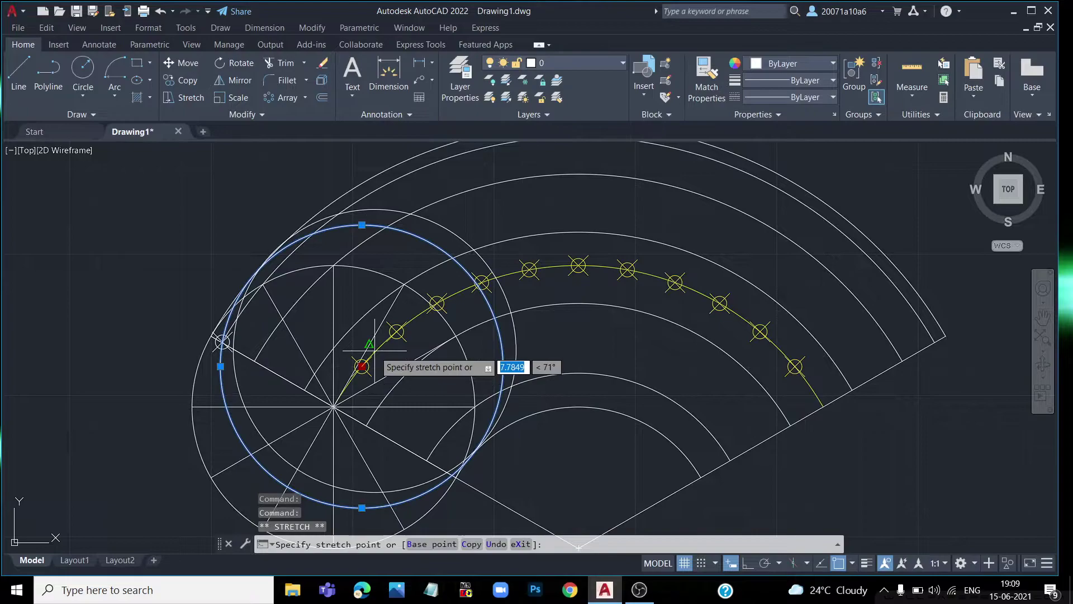
left_click(395, 330)
scroll(375, 328, "up", 2)
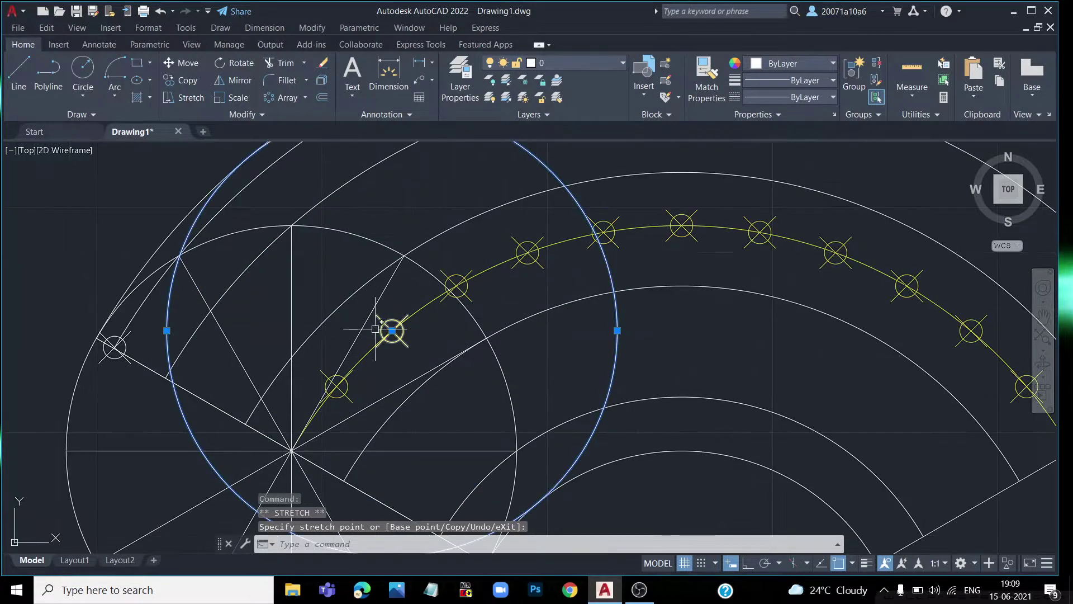
Place a point where the copied circle crosses the second arc inside the outermost arc, near the left radius line
scroll(195, 330, "down", 2)
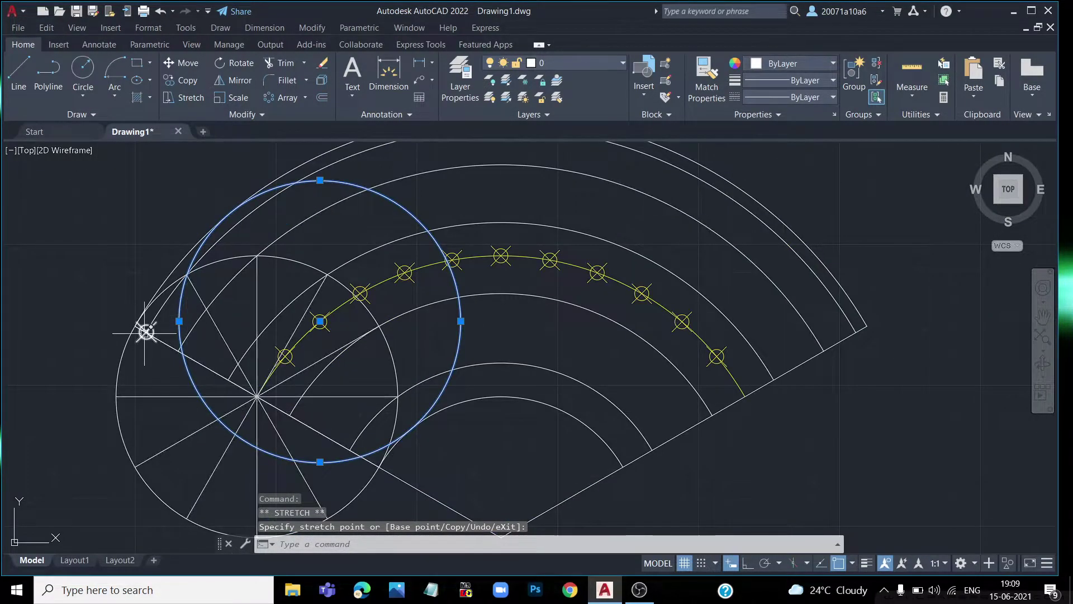
scroll(178, 346, "up", 2)
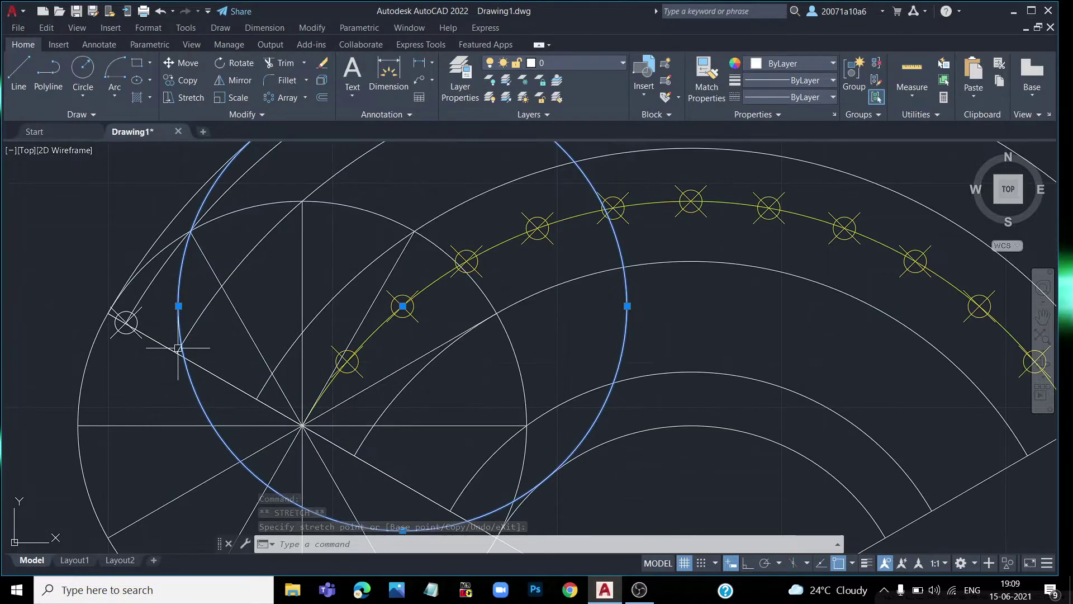
left_click(88, 117)
left_click(86, 130)
scroll(173, 348, "up", 3)
scroll(173, 348, "up", 3)
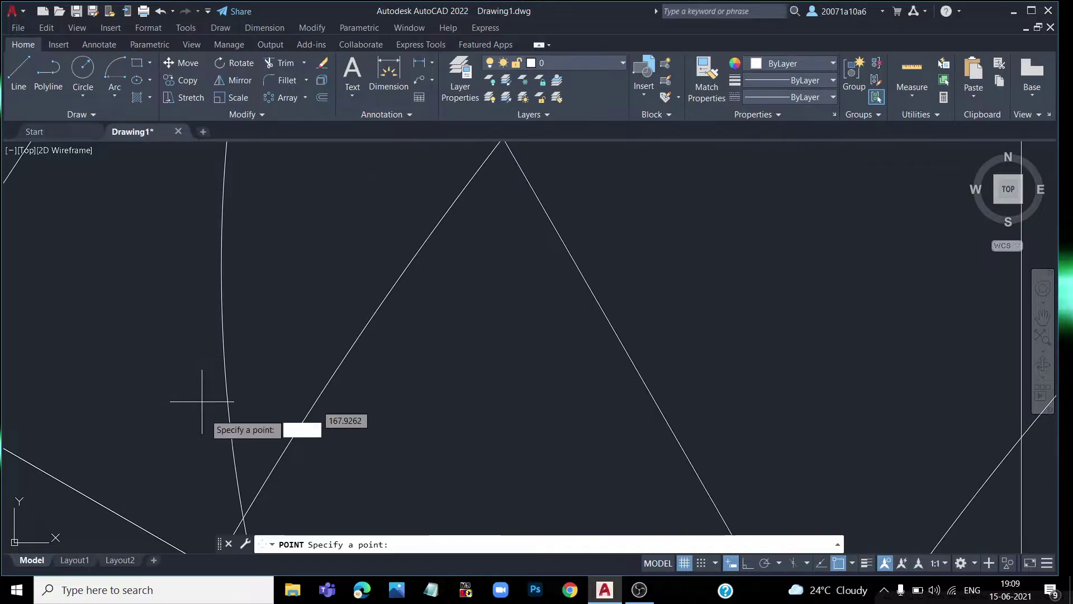
scroll(283, 330, "up", 2)
scroll(288, 376, "down", 5)
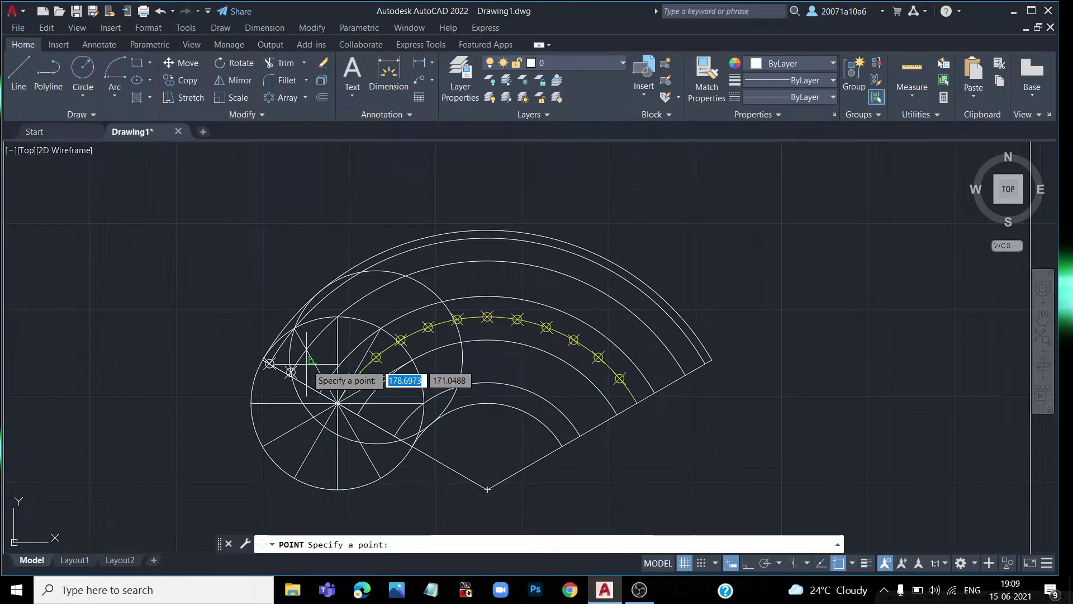
key("Escape")
Move the copied circle by its centre to the third division point on the yellow arc
middle_click_drag(306, 361, 252, 338)
left_click(363, 258)
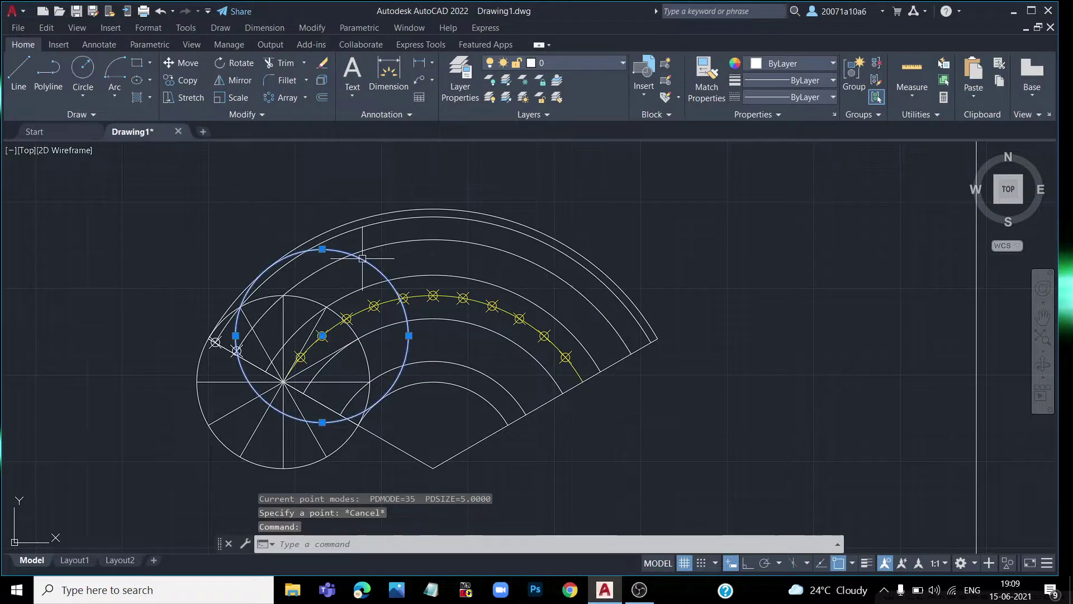
left_click(322, 335)
scroll(342, 324, "up", 5)
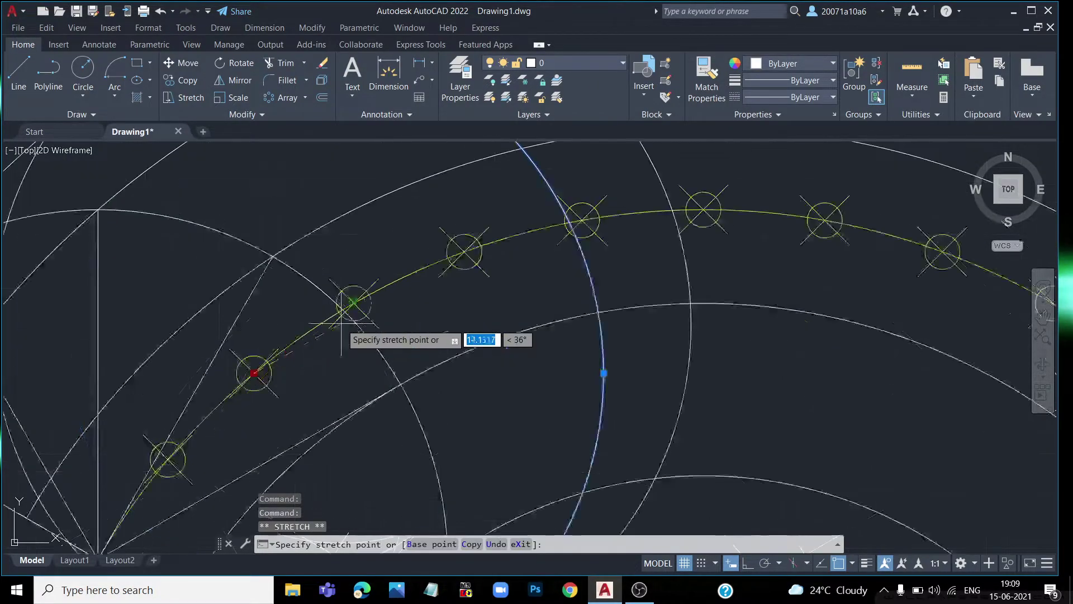
scroll(342, 324, "down", 5)
left_click(361, 292)
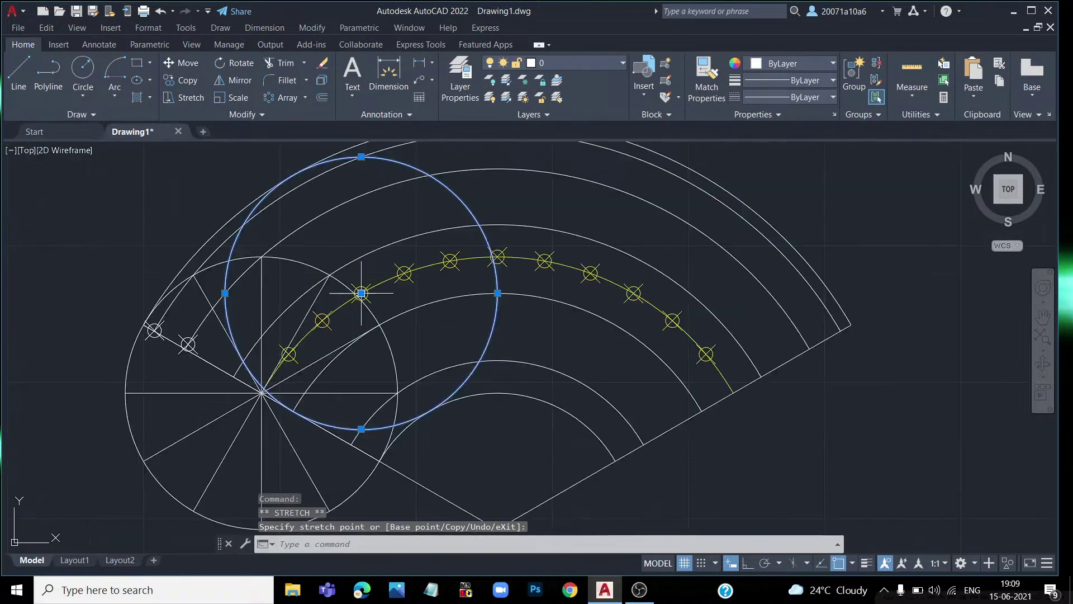
Place a point where the copied circle crosses the third arc inside the outermost arc
scroll(361, 292, "up", 2)
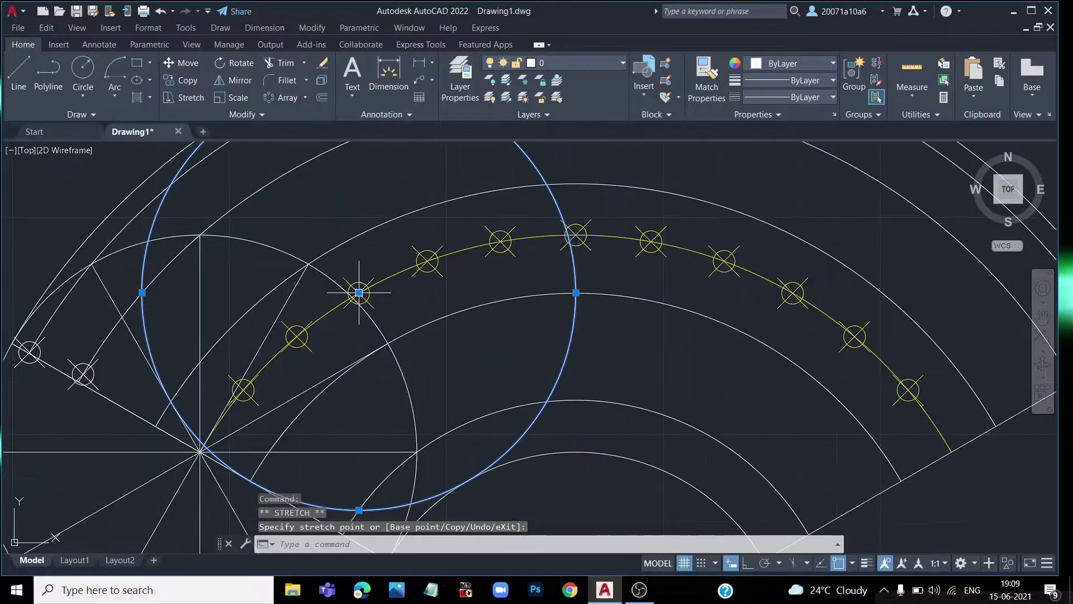
left_click(71, 114)
left_click(82, 130)
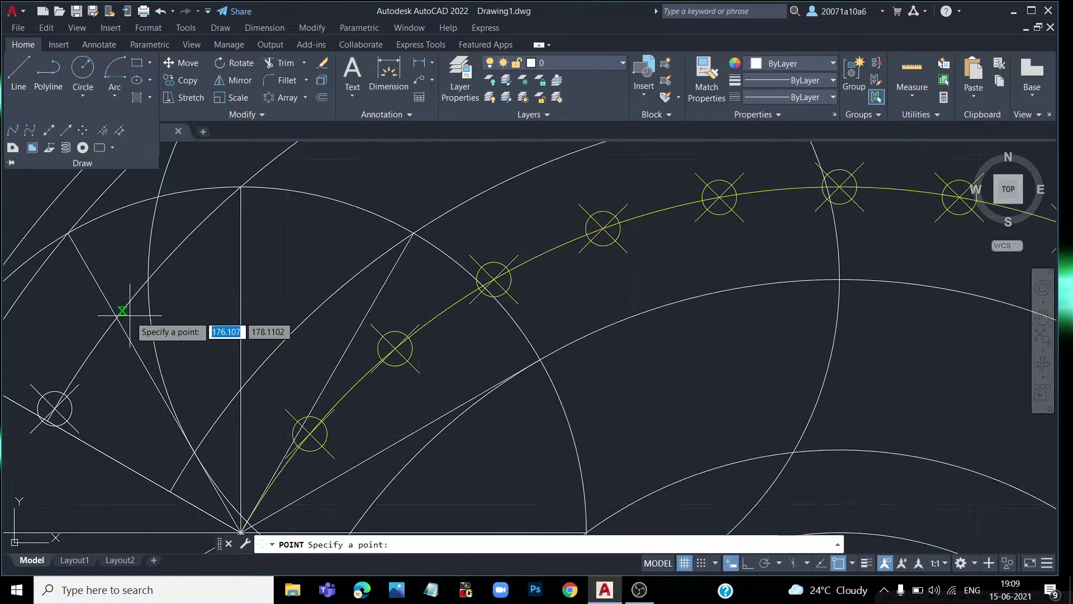
scroll(182, 407, "up", 6)
scroll(293, 358, "up", 4)
middle_click_drag(287, 323, 324, 223)
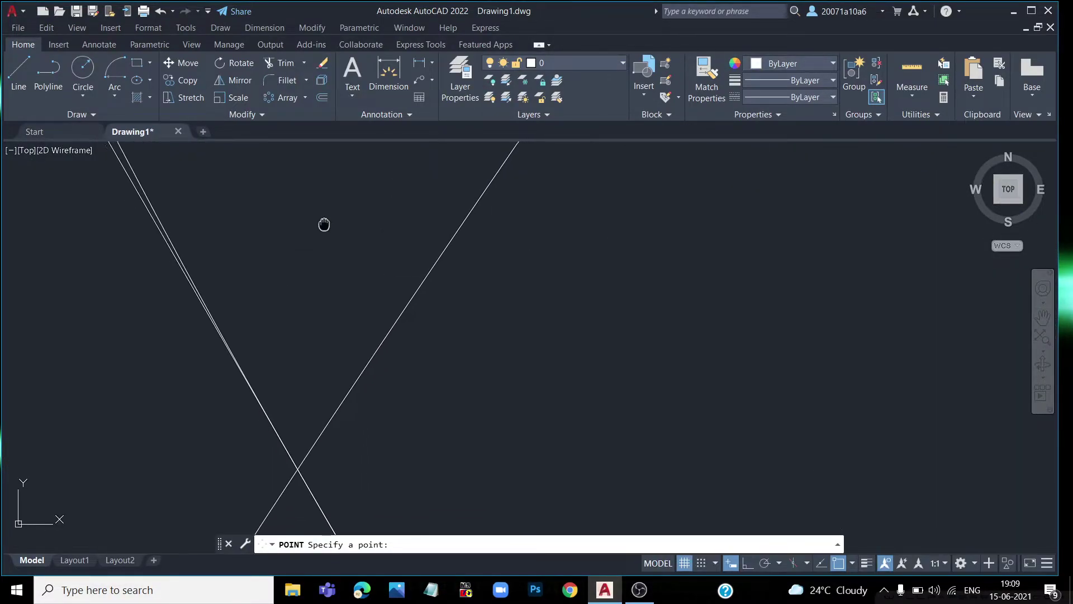
scroll(318, 404, "down", 6)
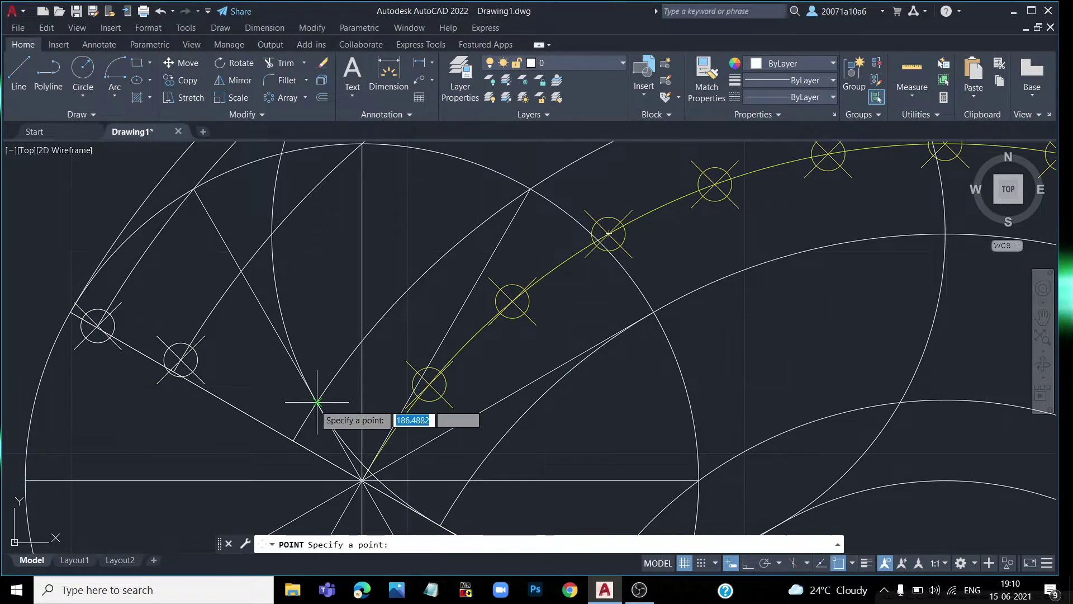
scroll(316, 401, "down", 5)
key("Escape")
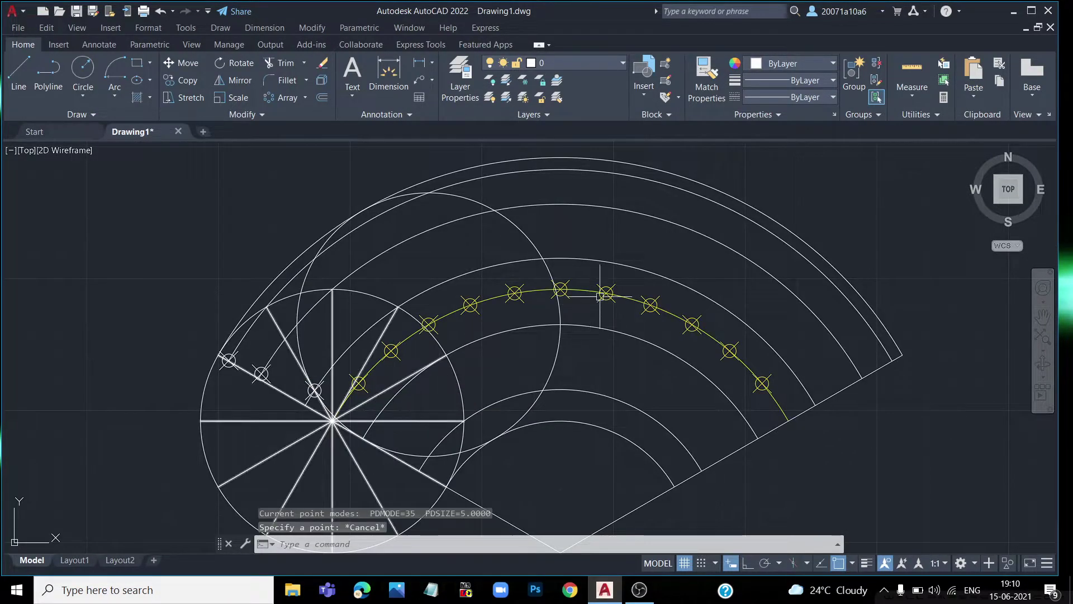
Move the copied circle by its centre to the fourth division point on the yellow arc
left_click(529, 239)
key("Escape")
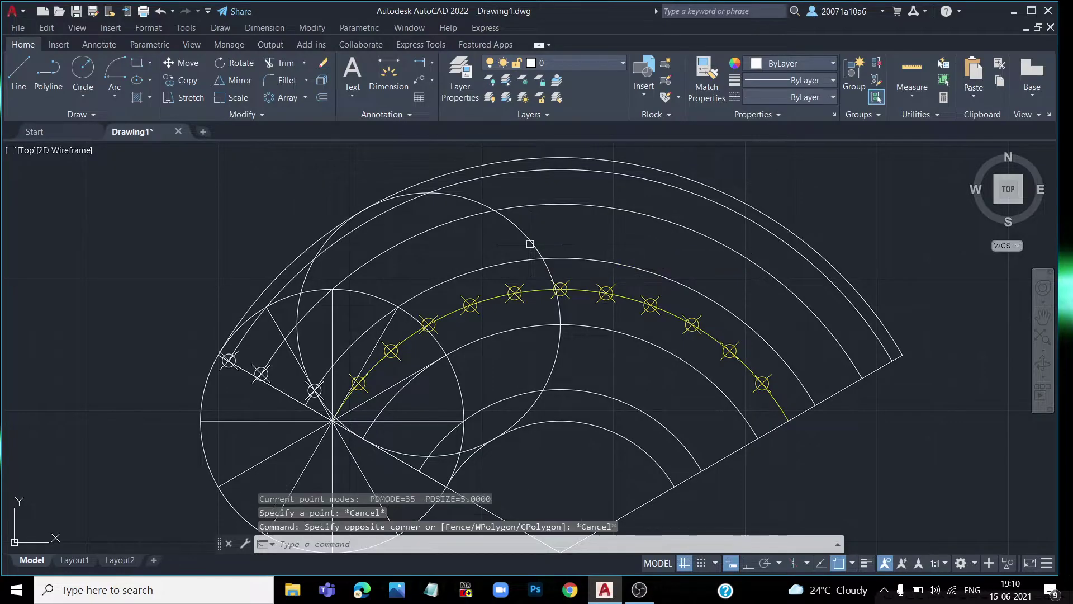
left_click(530, 241)
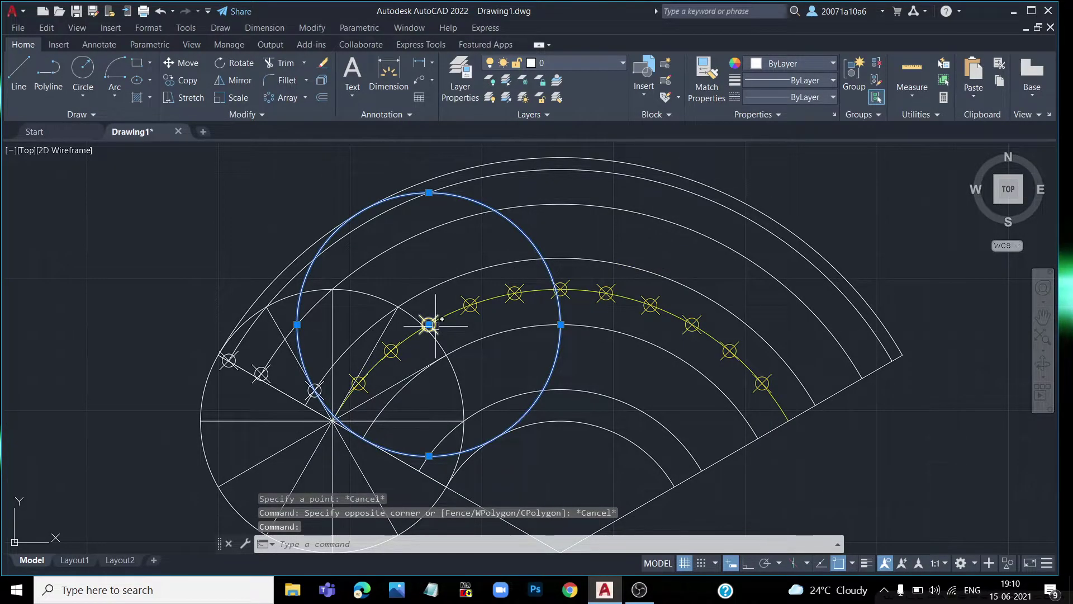
left_click(428, 324)
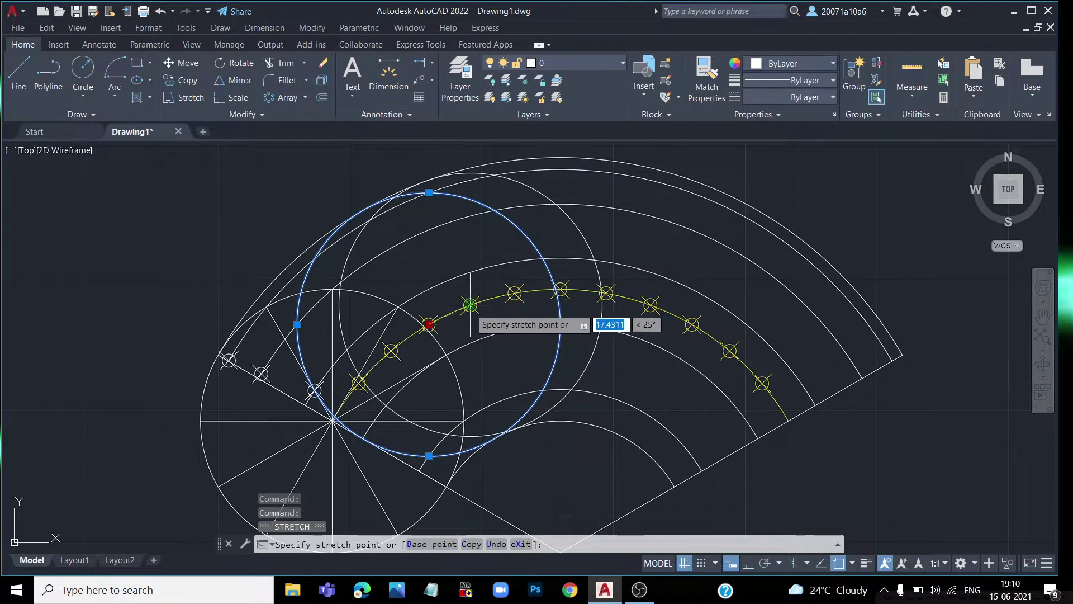
Place a point where the copied circle crosses the first white arc inside the yellow arc, near the original small circle's centre
left_click(92, 115)
left_click(86, 128)
scroll(419, 402, "up", 3)
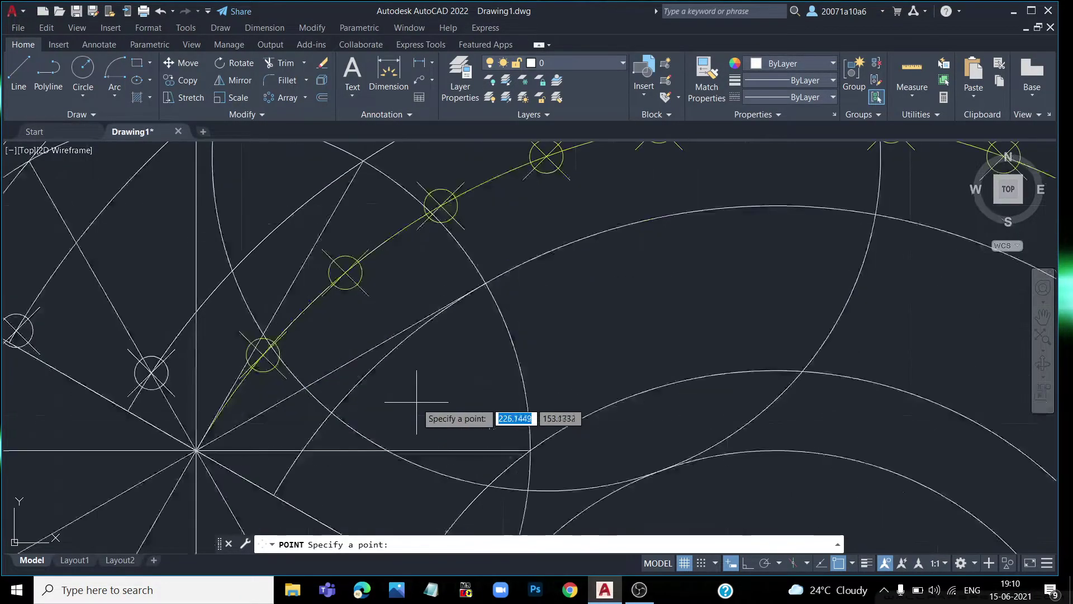
scroll(211, 294, "down", 4)
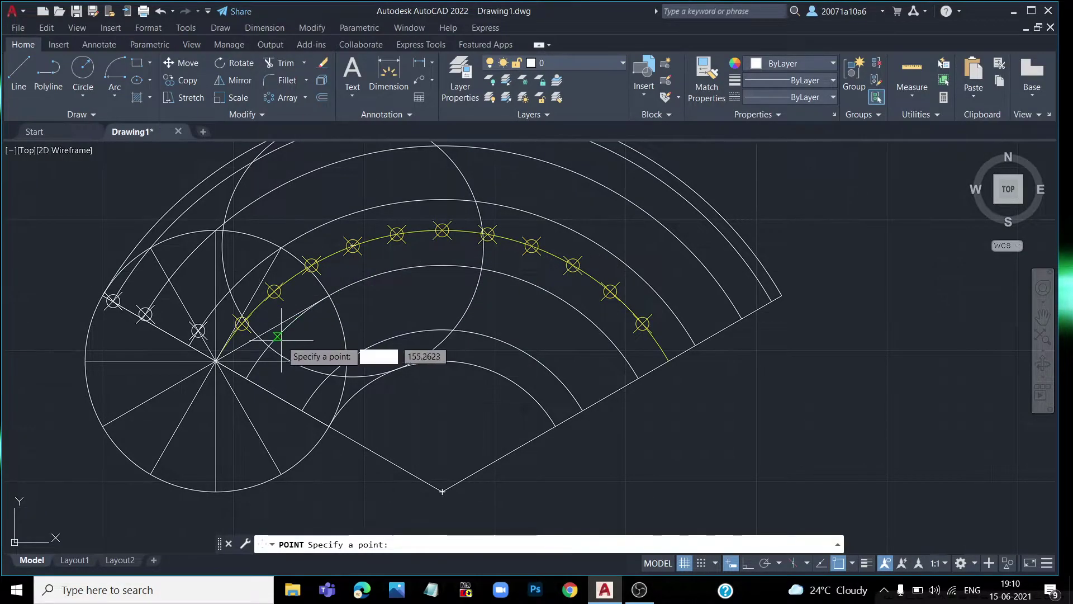
scroll(279, 349, "up", 4)
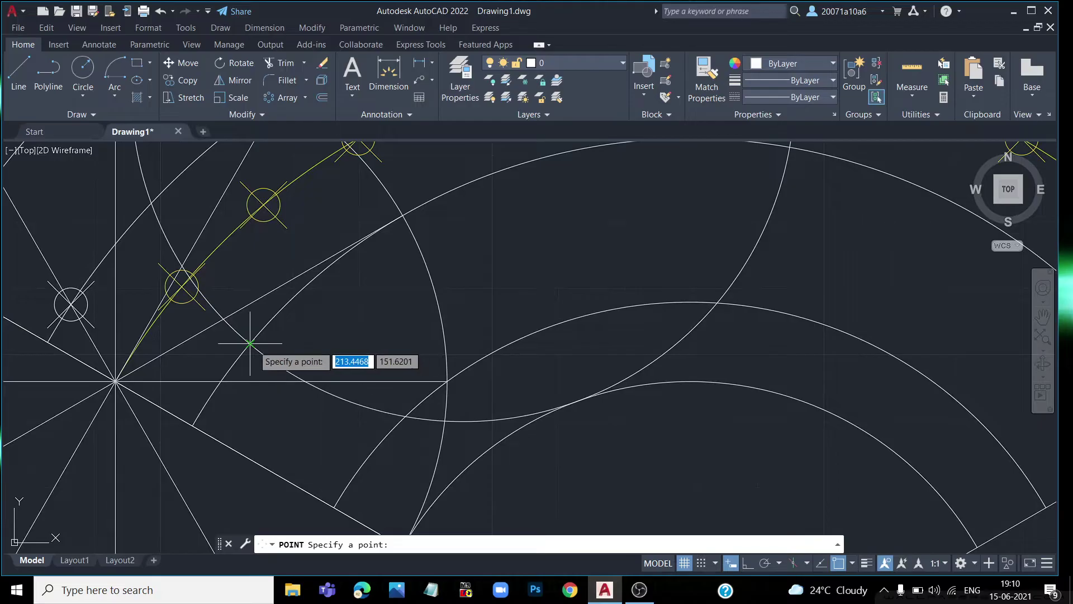
scroll(249, 343, "down", 4)
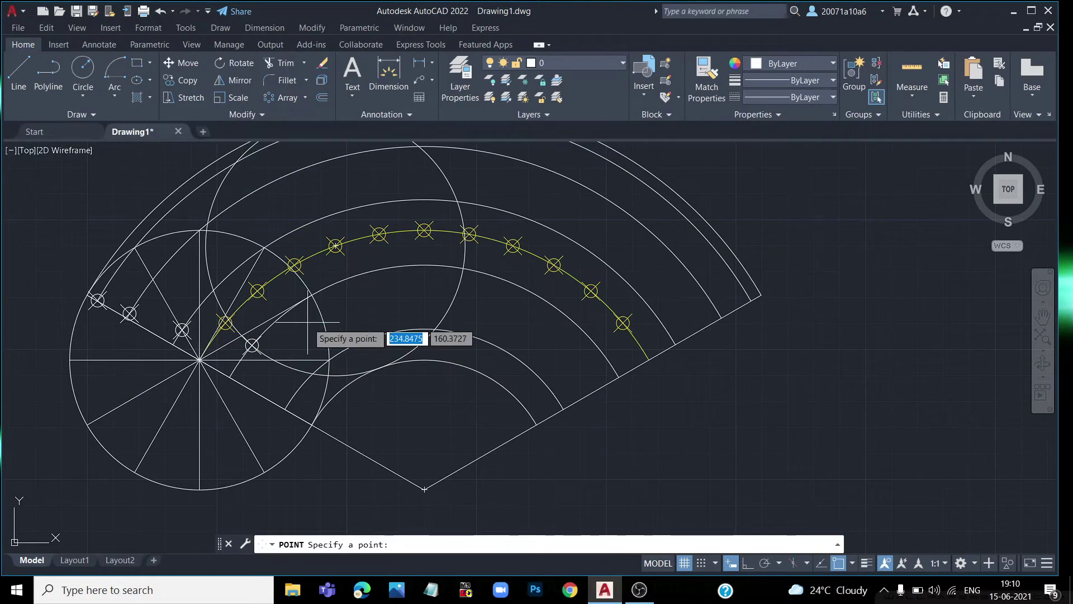
key("Escape")
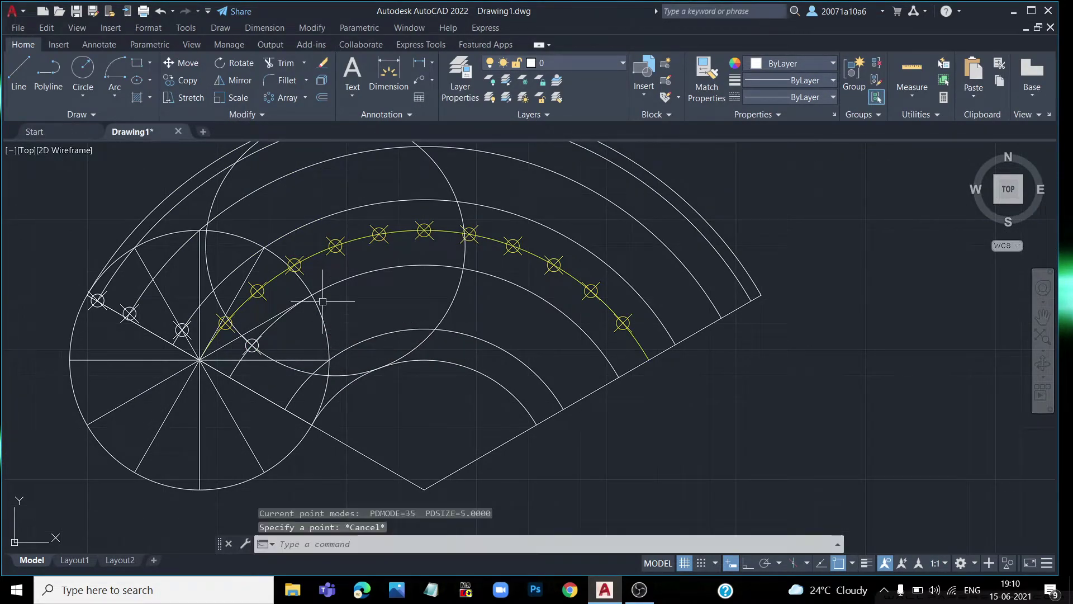
Move the copied circle to the fifth division point and place a point where it crosses the second white arc inside the yellow arc
left_click(449, 194)
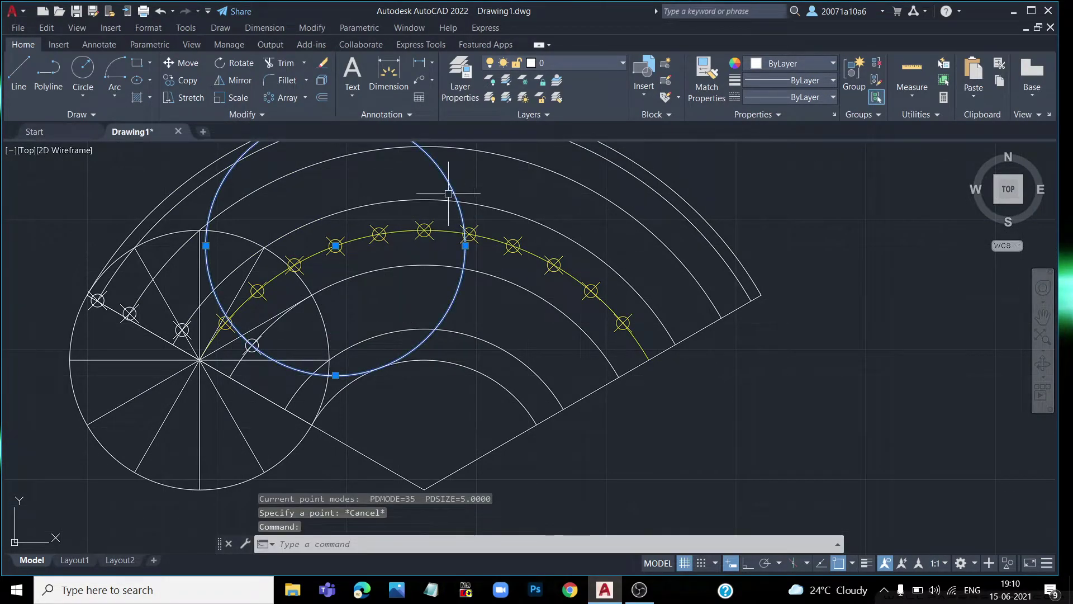
left_click(335, 245)
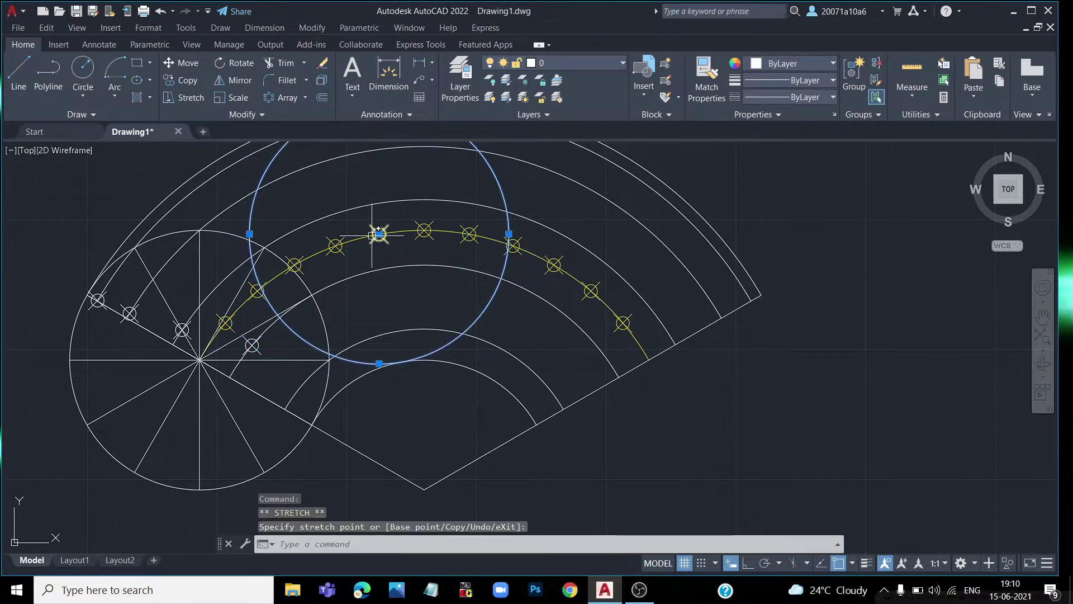
left_click(103, 110)
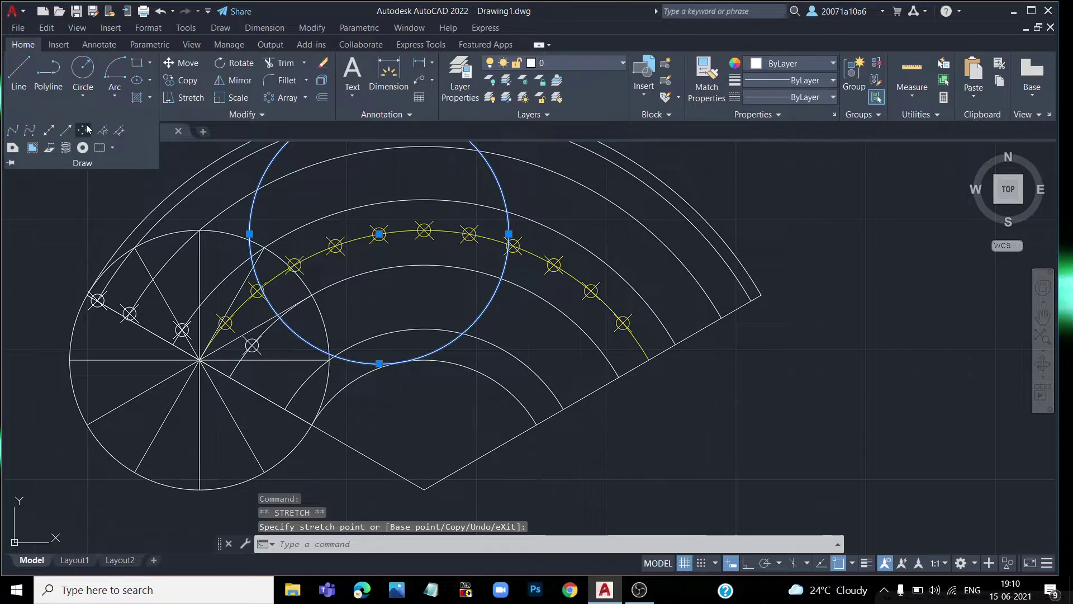
left_click(86, 124)
scroll(214, 237, "up", 3)
scroll(391, 410, "up", 3)
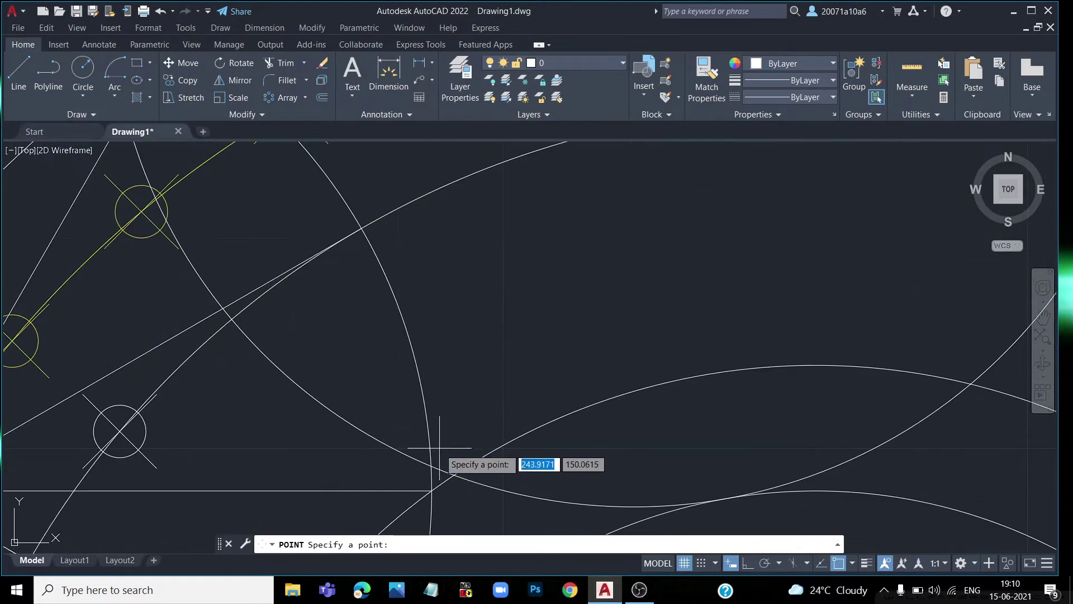
scroll(454, 475, "down", 5)
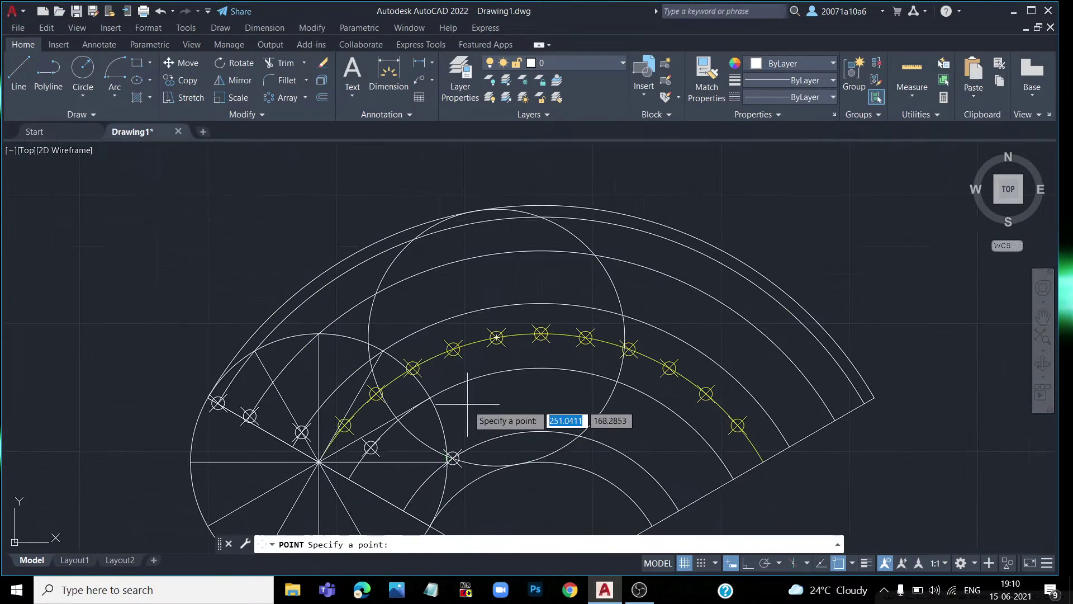
key("Escape")
Move the copied circle to the sixth division point on the yellow arc and place a point where it touches the innermost arc
mouse_move(467, 416)
middle_mouse_down()
mouse_move(464, 405)
mouse_move(349, 374)
middle_mouse_up()
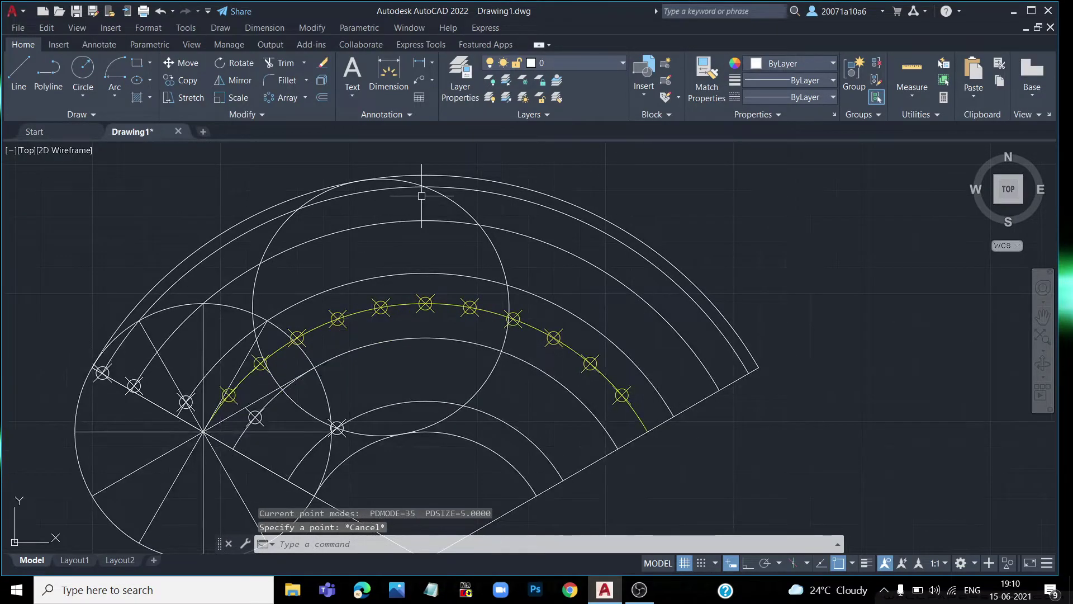
left_click(443, 195)
left_click(381, 307)
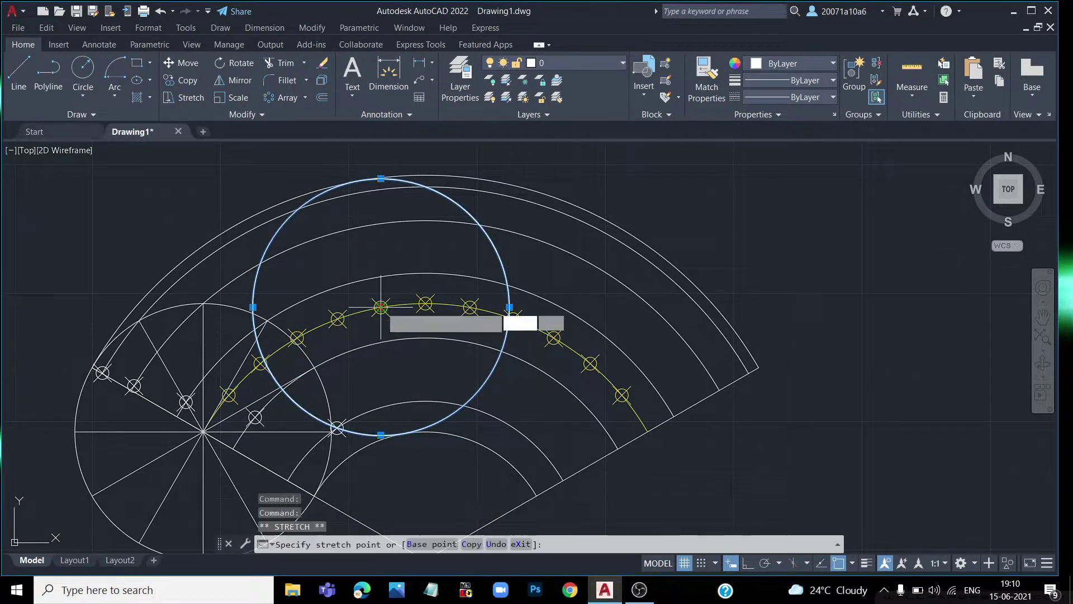
left_click(425, 303)
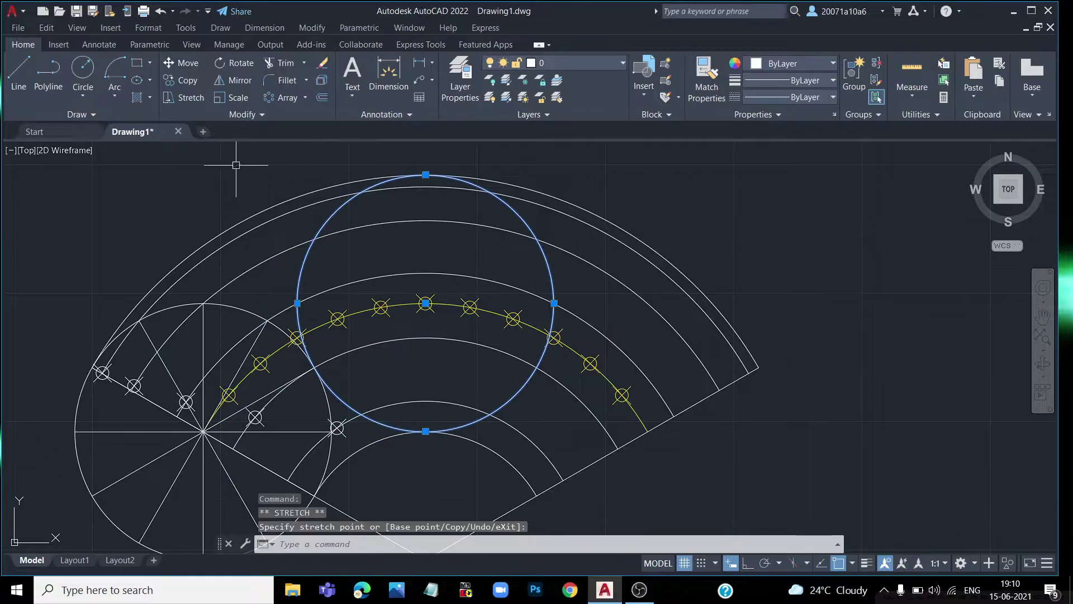
left_click(83, 114)
left_click(83, 131)
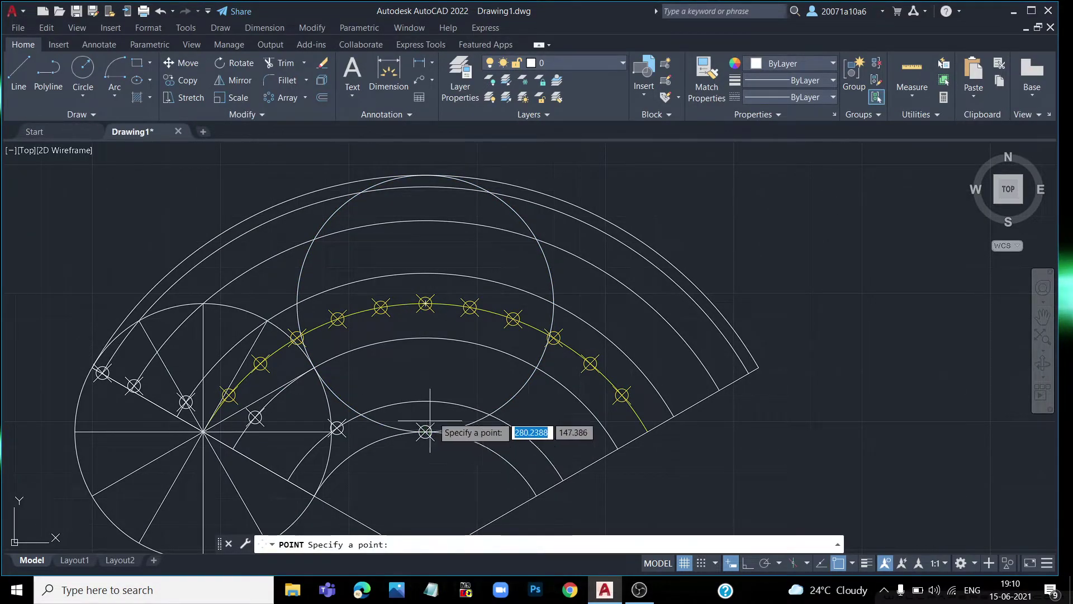
key("Escape")
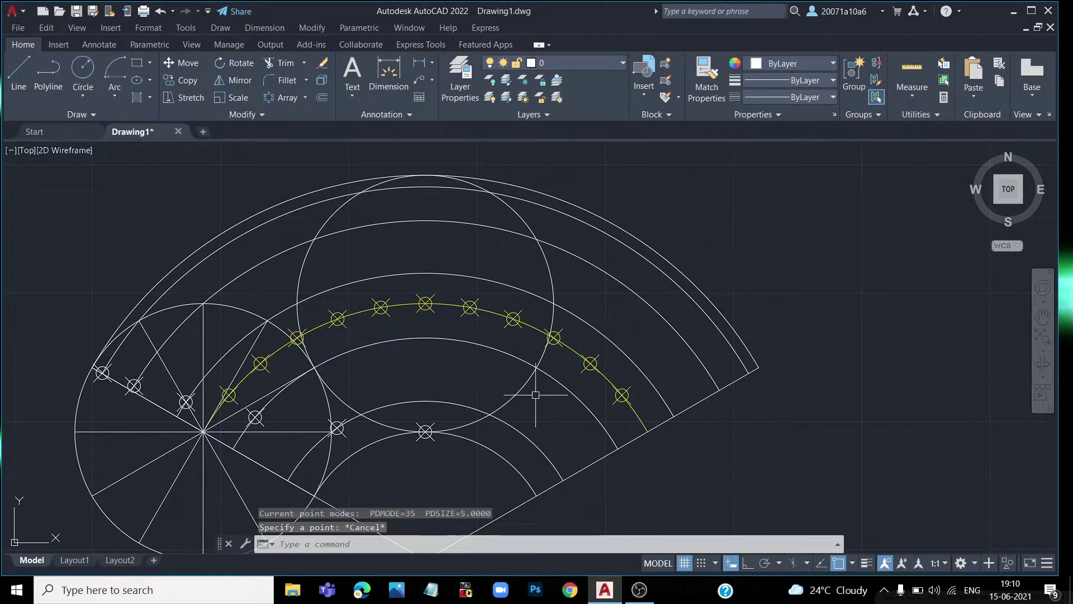
Erase the copied circle centred on the sixth division point
left_click(550, 273)
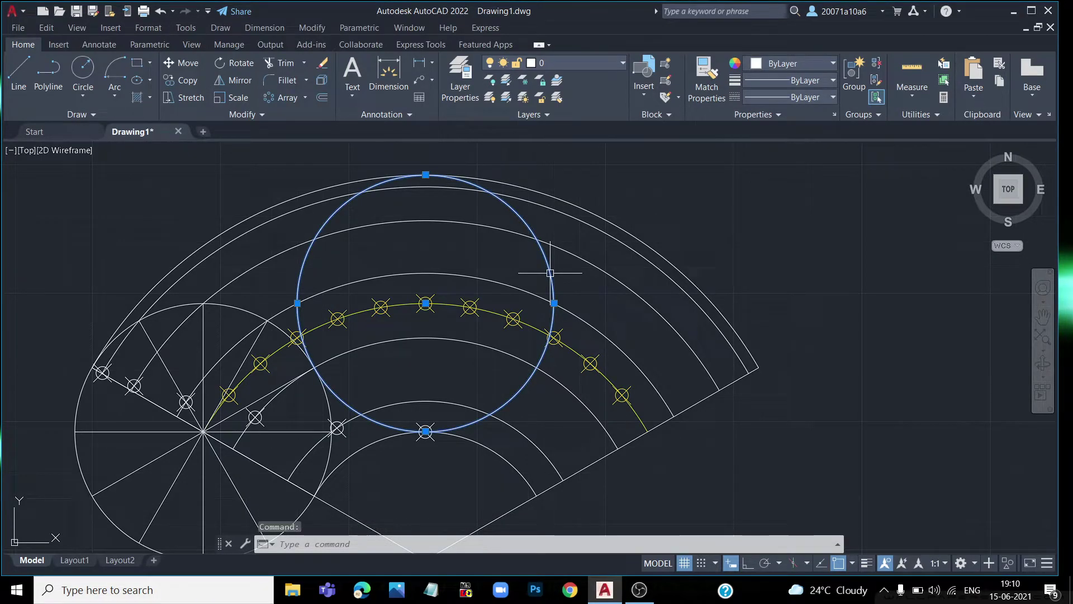
type("E")
key("Return")
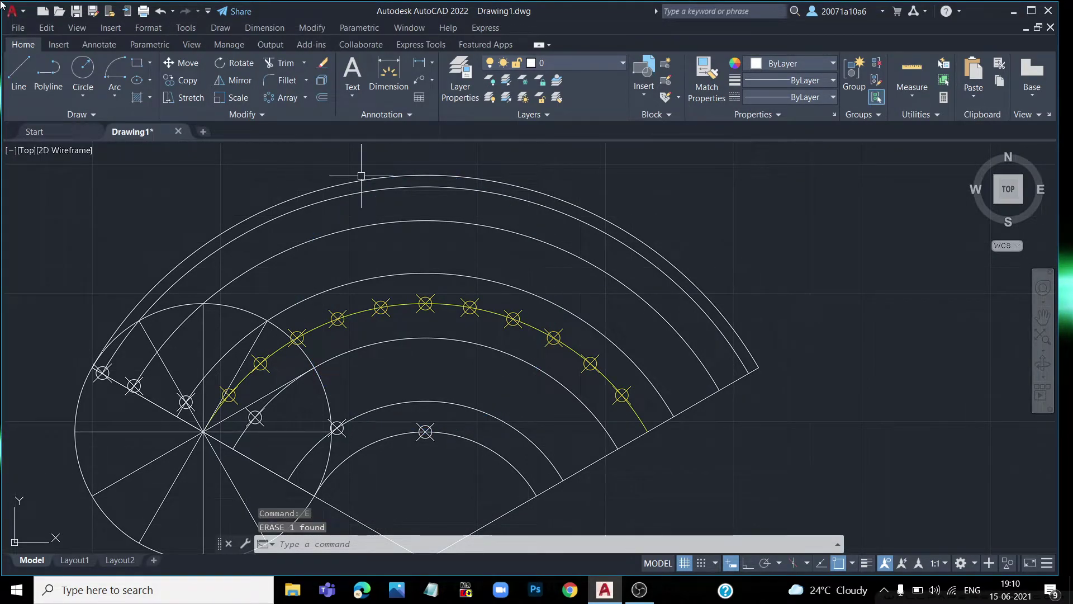
Mirror the six plotted curve points about the vertical line through the yellow arc's midpoint and the sixth curve point, keeping the originals
left_click(243, 83)
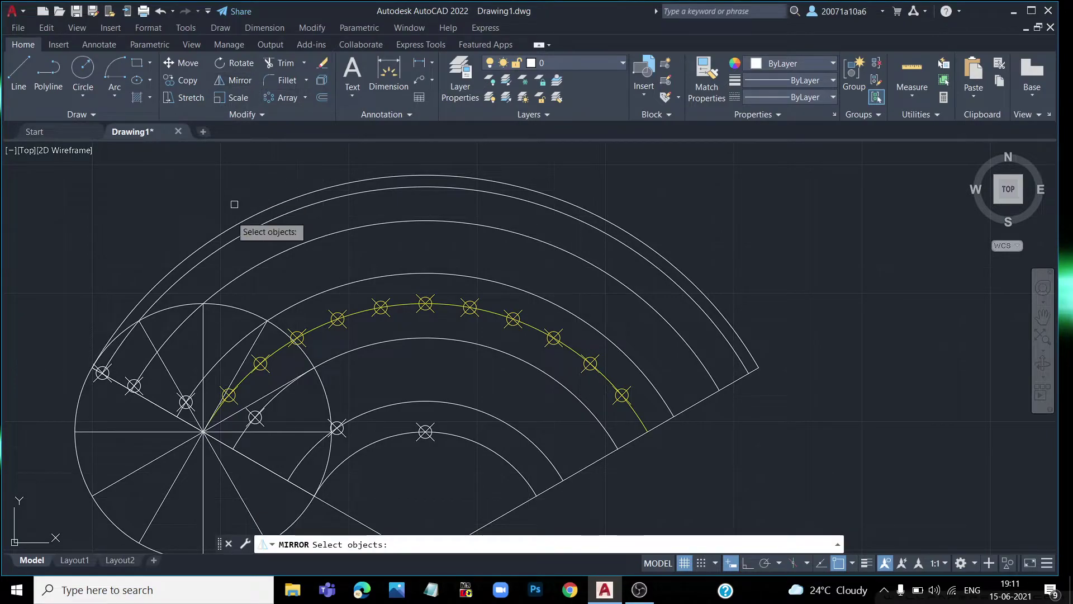
scroll(125, 306, "up", 5)
scroll(88, 477, "up", 4)
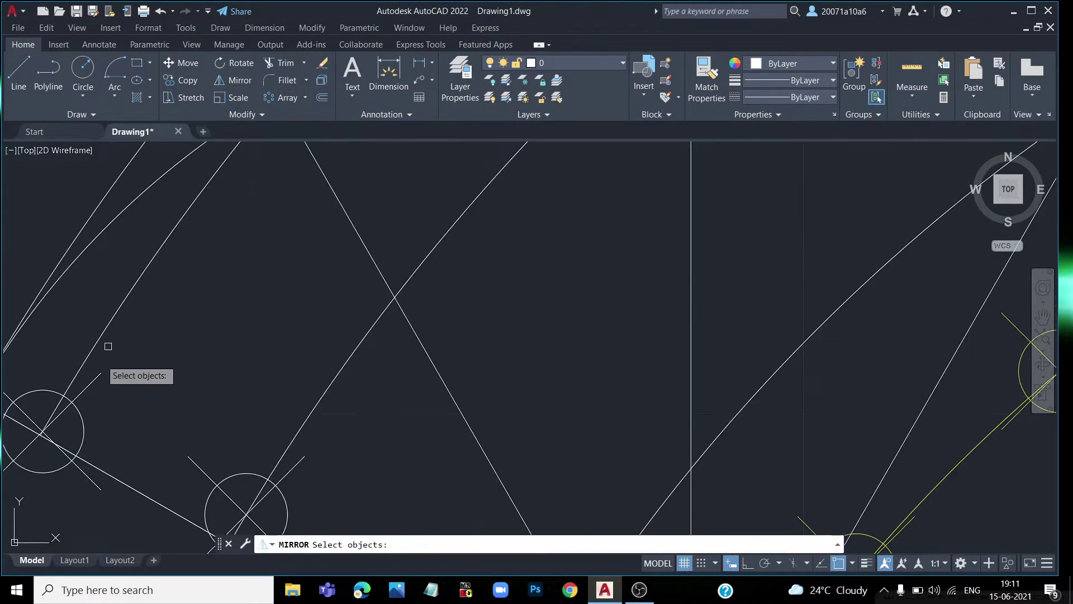
left_click(70, 402)
scroll(233, 429, "down", 5)
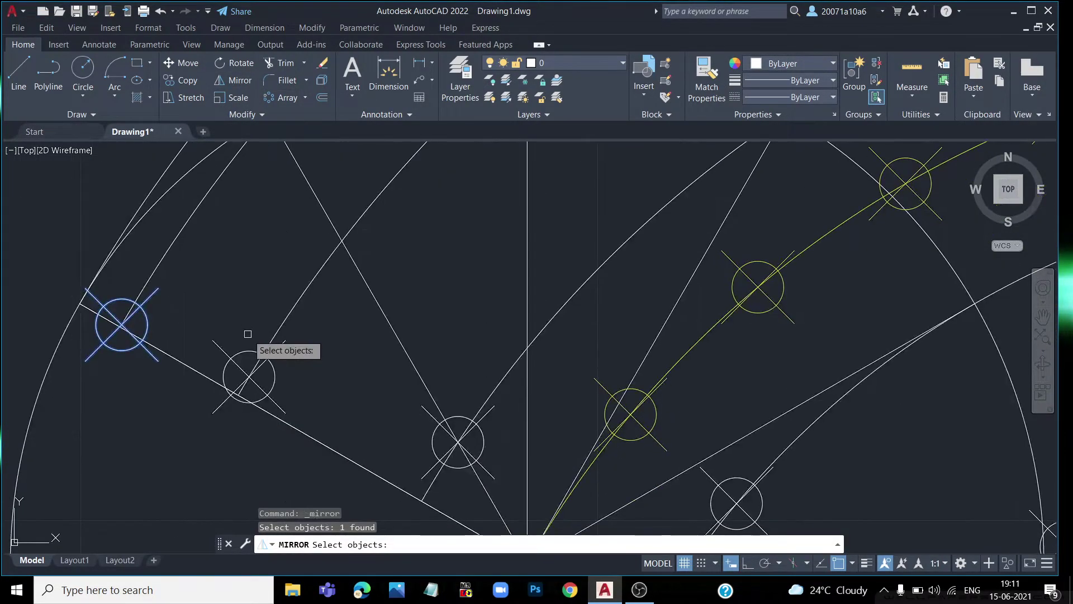
left_click(247, 369)
left_click(457, 433)
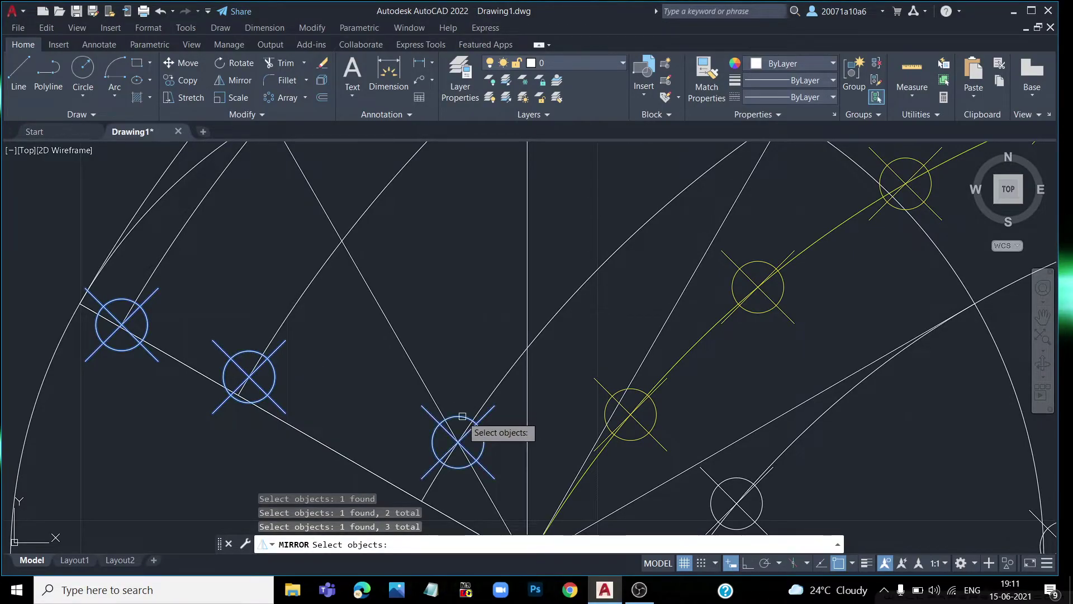
scroll(503, 397, "down", 5)
middle_click_drag(505, 395, 427, 366)
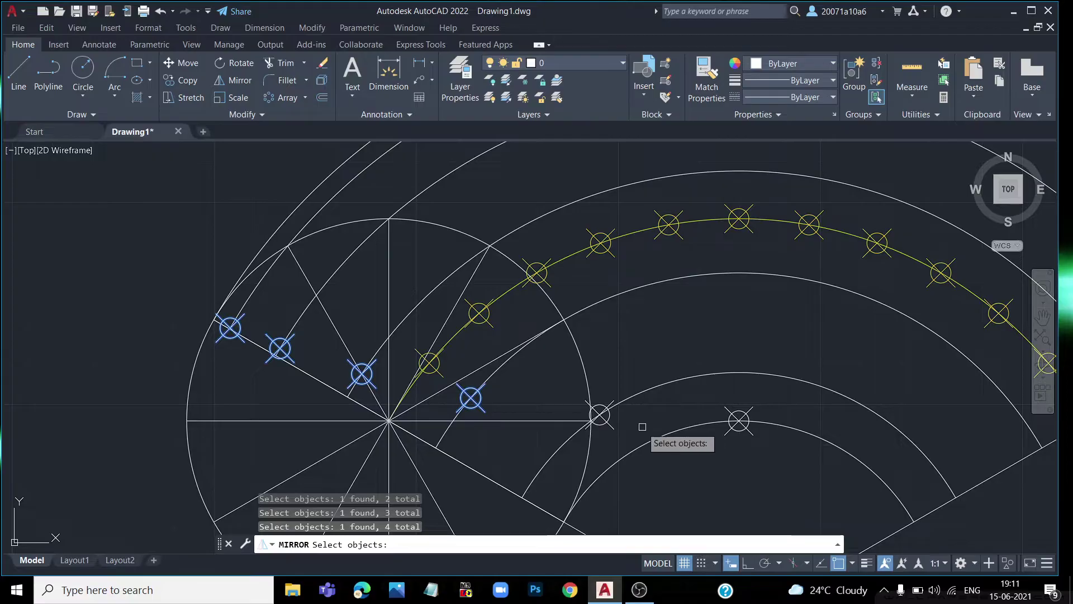
left_click(600, 414)
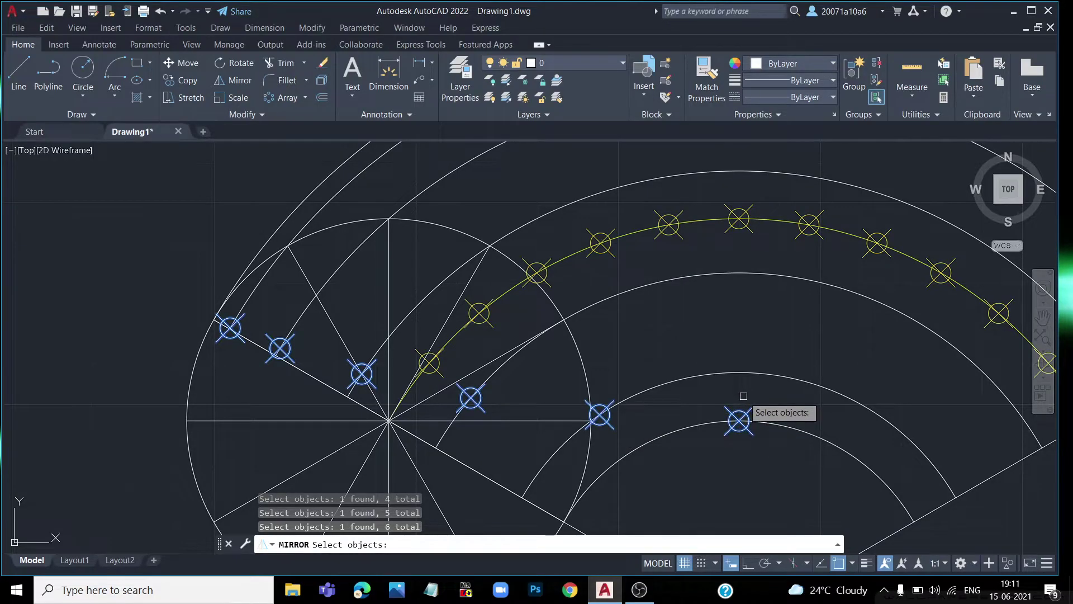
key("Return")
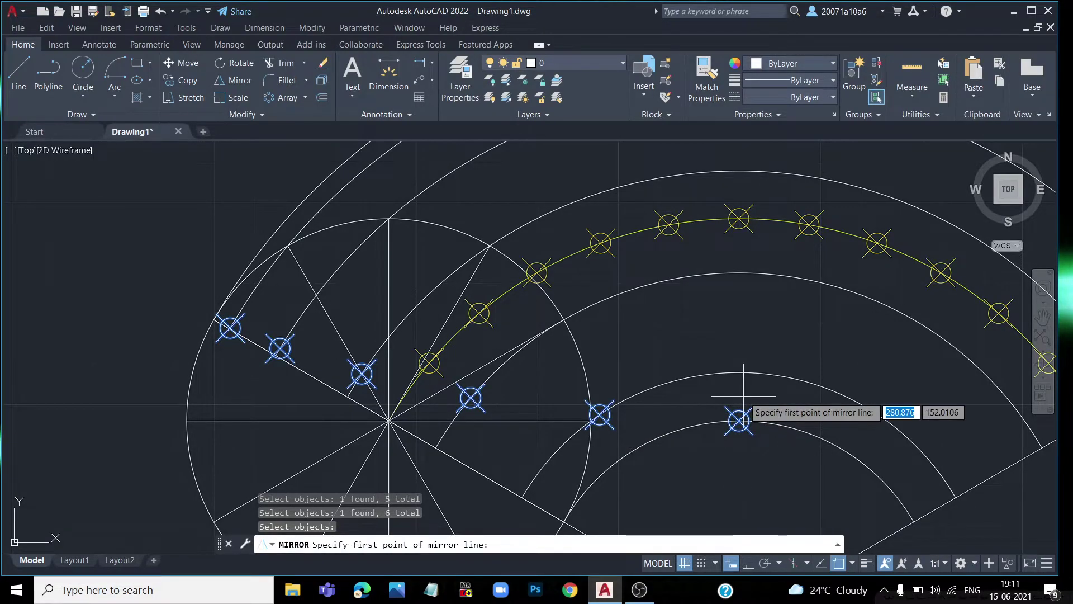
left_click(740, 218)
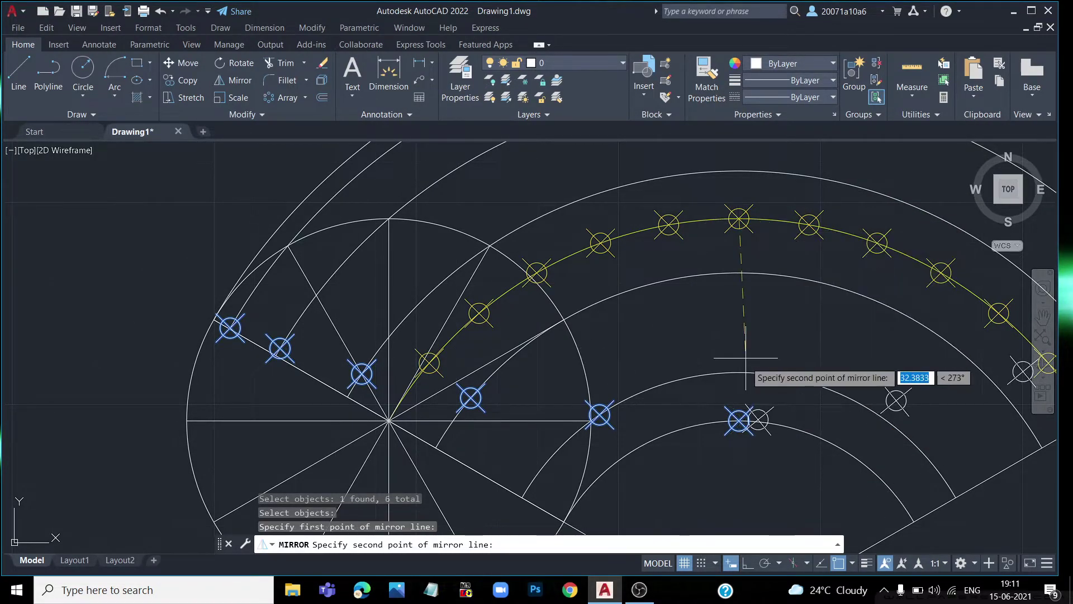
left_click(740, 420)
scroll(739, 418, "down", 2)
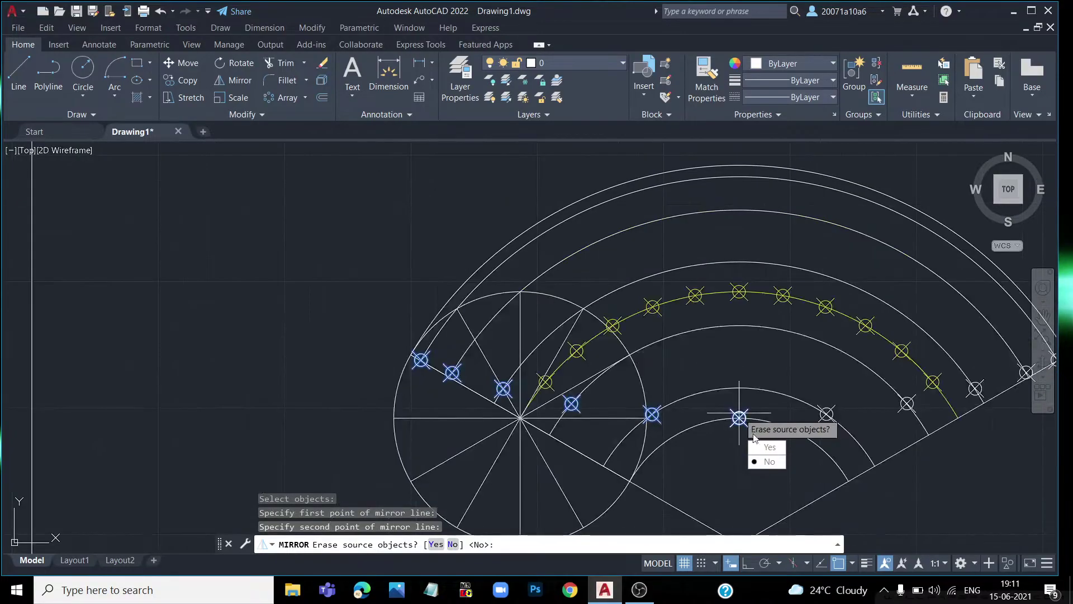
left_click(761, 462)
mouse_move(718, 356)
middle_mouse_down()
mouse_move(582, 343)
mouse_move(456, 349)
middle_mouse_up()
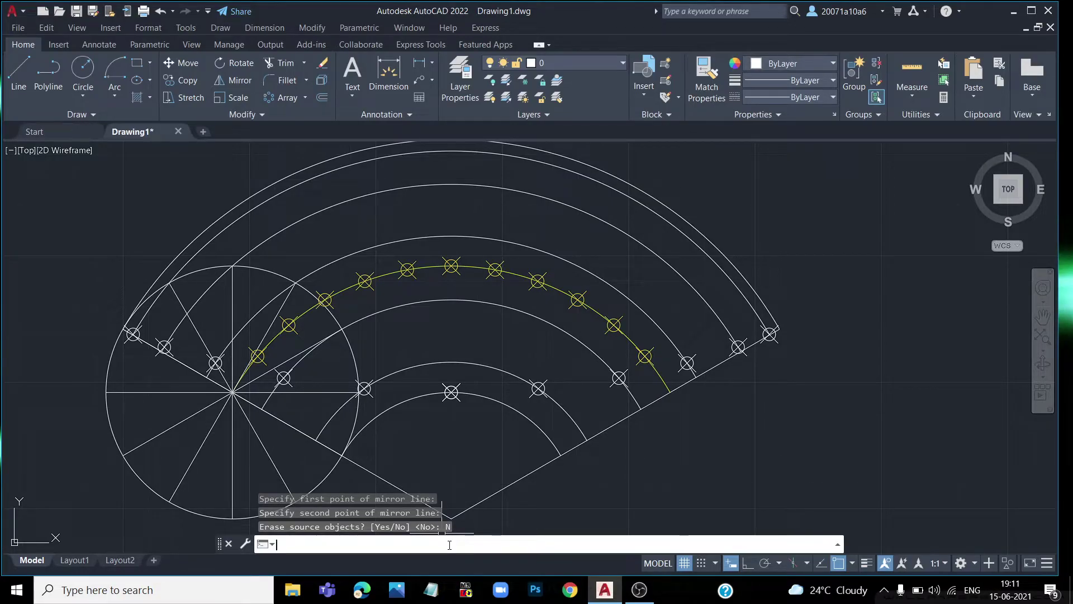
Start a fit-point spline at the left end of the outermost arc and pass it through the first two curve points
type("n")
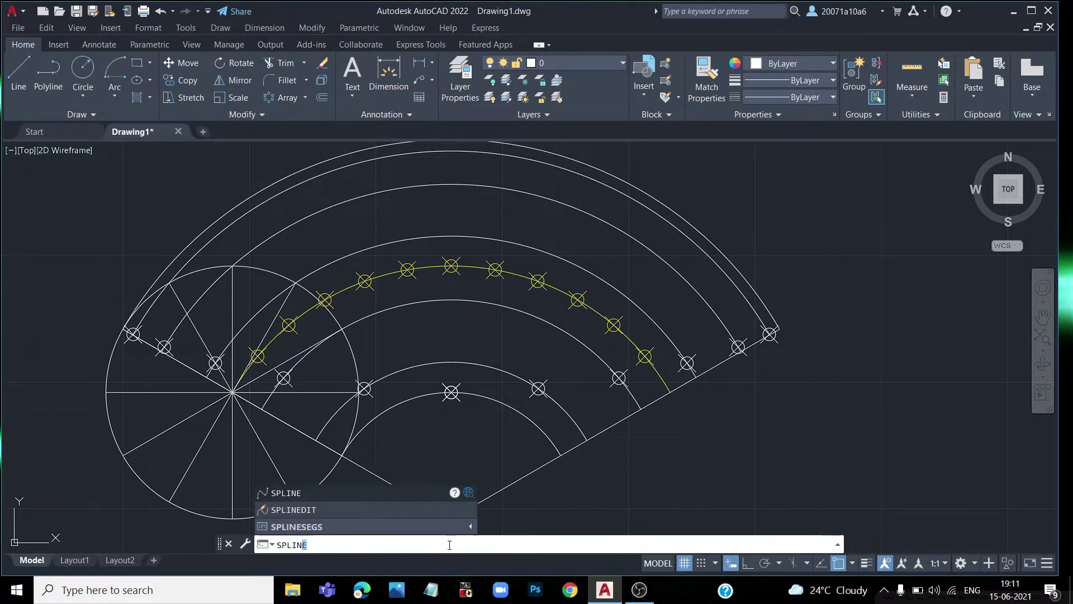
left_click(270, 495)
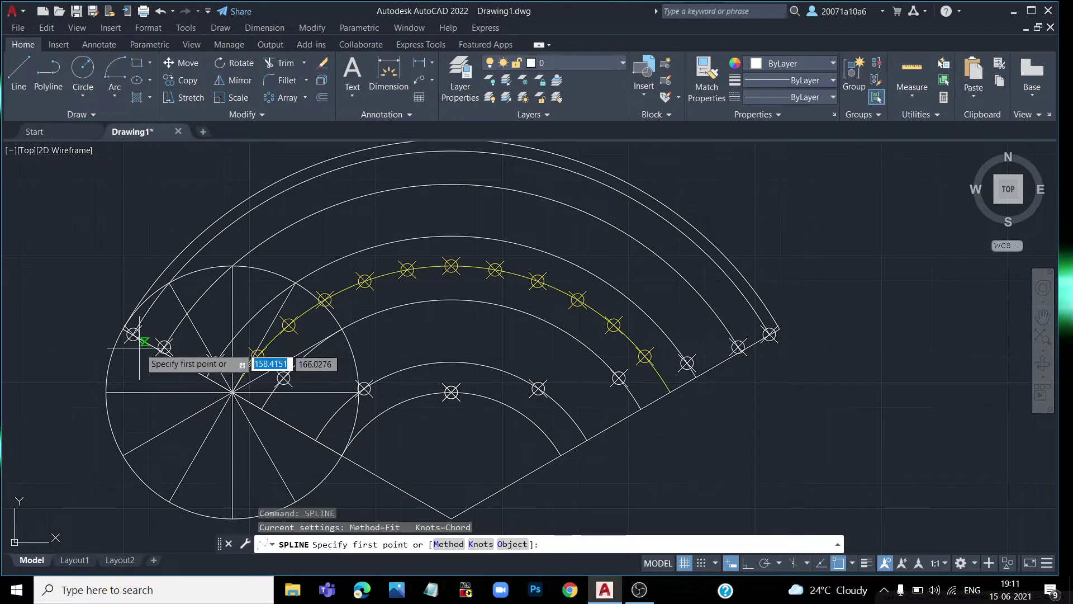
scroll(136, 336, "up", 5)
middle_click_drag(89, 258, 166, 298)
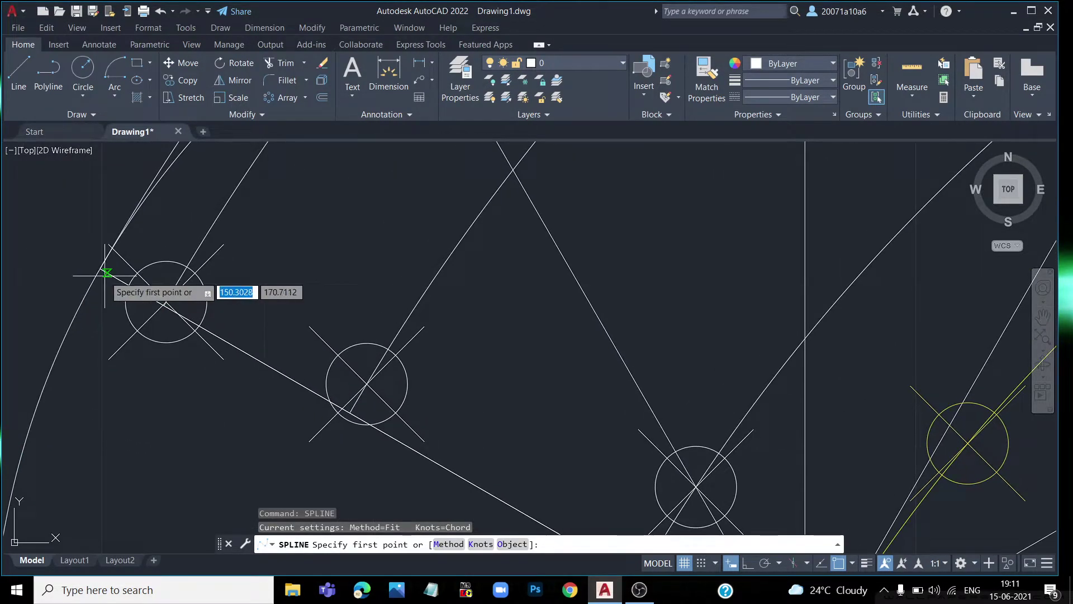
left_click(101, 268)
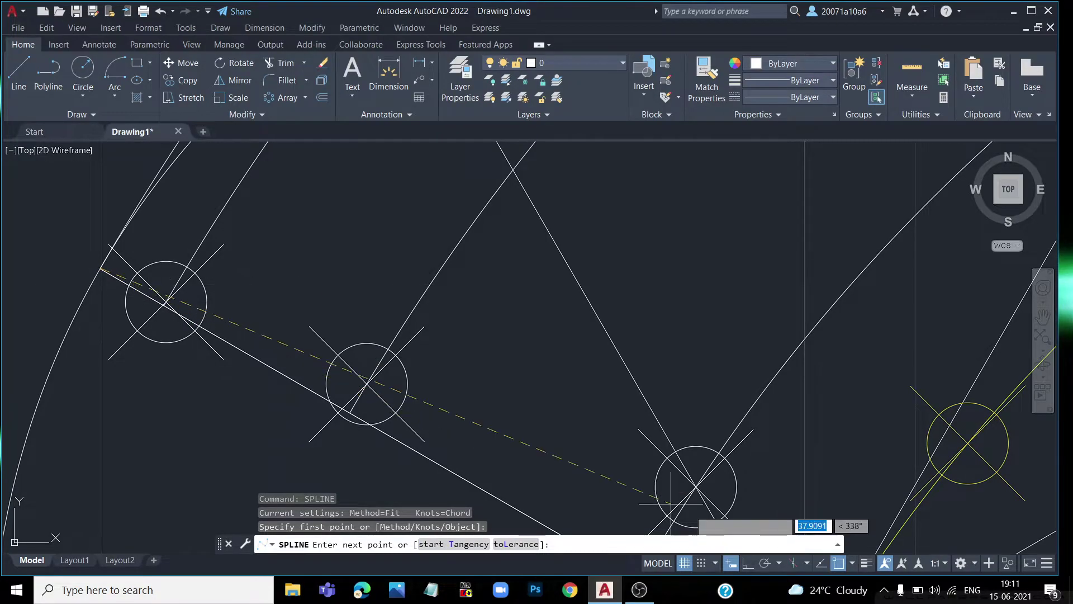
scroll(144, 305, "up", 8)
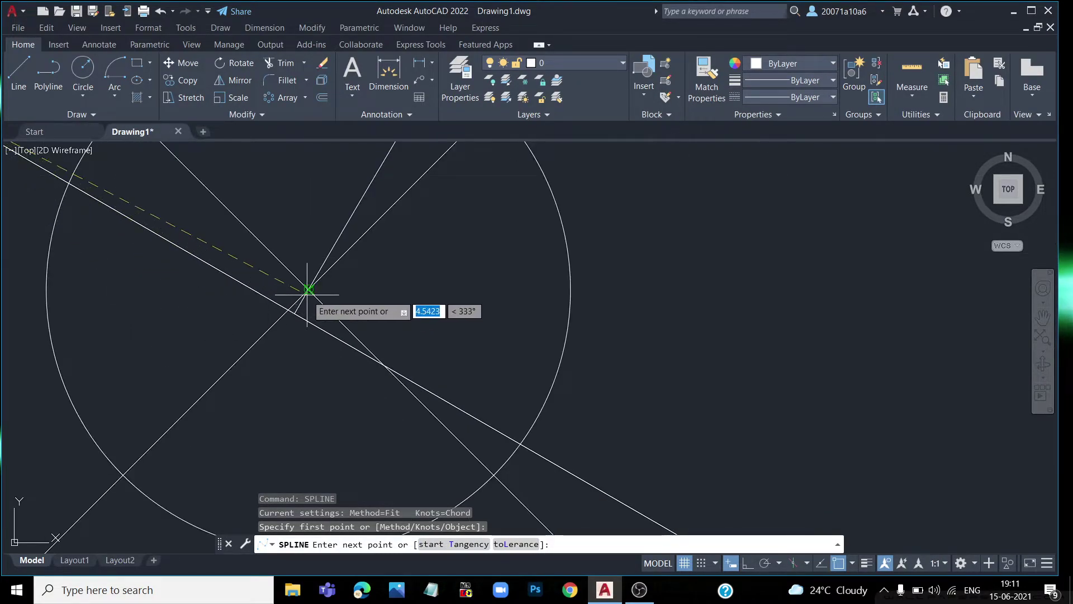
left_click(309, 289)
scroll(385, 305, "down", 6)
middle_click_drag(453, 333, 204, 292)
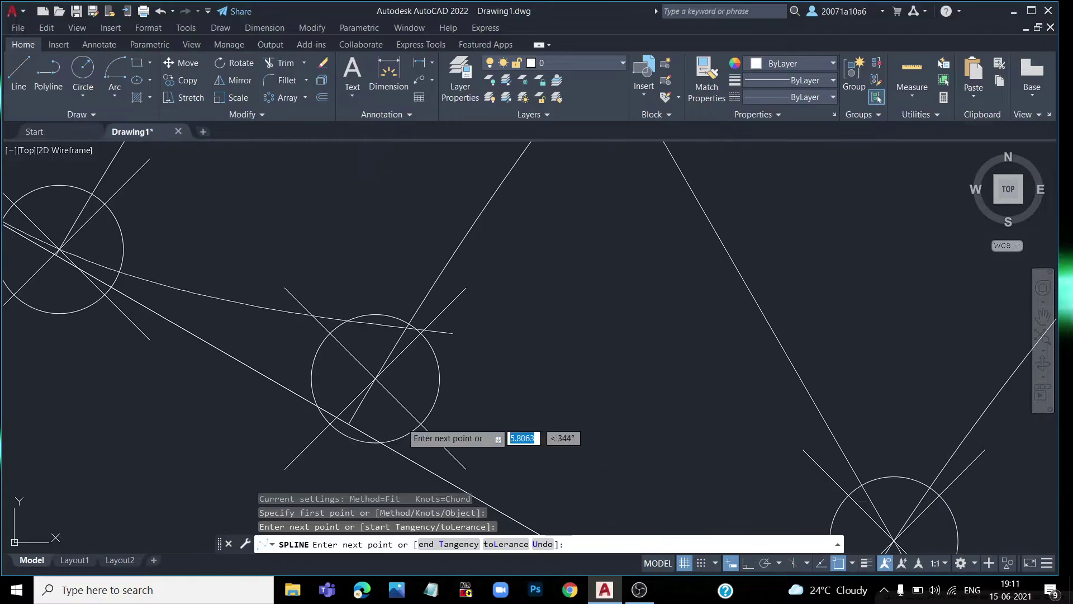
scroll(374, 415, "up", 4)
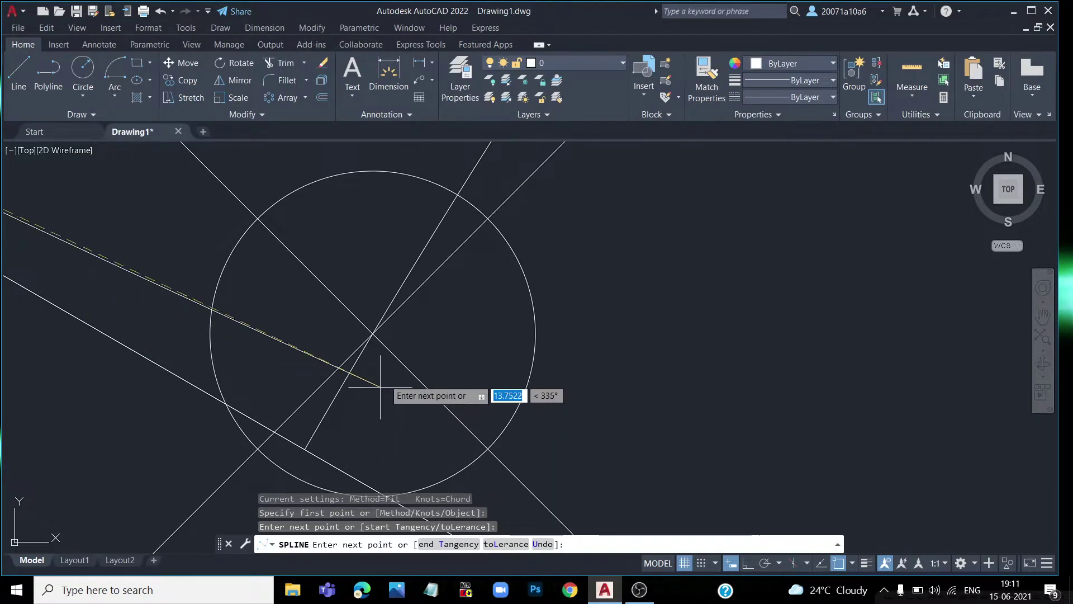
left_click(372, 333)
Continue the spline through the third and fourth curve points inside the rolling circle
scroll(372, 334, "down", 5)
scroll(749, 455, "up", 2)
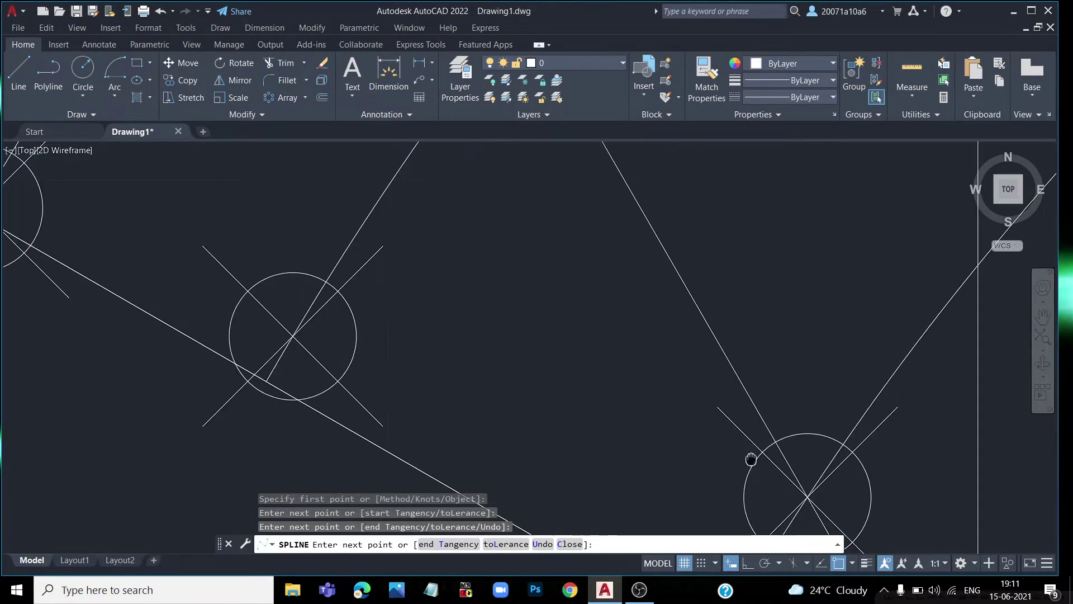
scroll(123, 254, "up", 4)
left_click(258, 346)
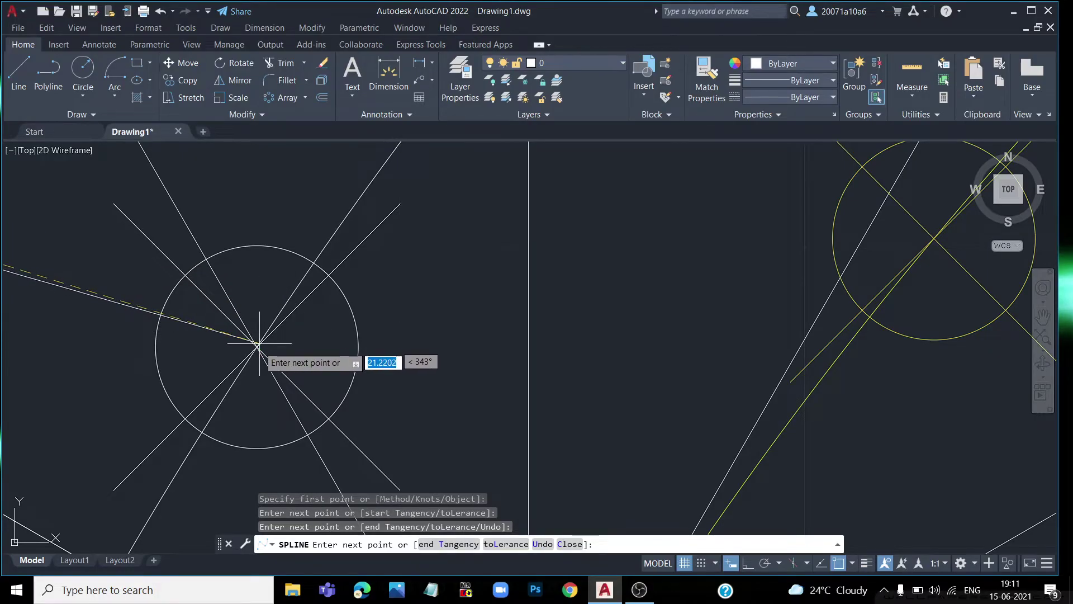
scroll(462, 383, "down", 5)
scroll(256, 364, "up", 5)
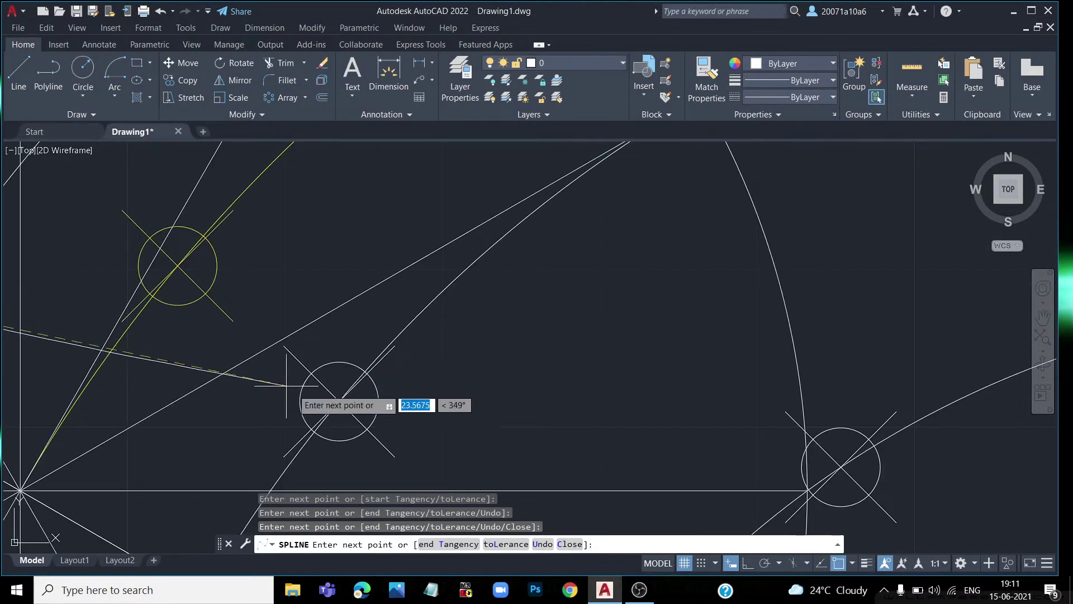
left_click(350, 401)
scroll(350, 400, "down", 4)
scroll(201, 395, "up", 3)
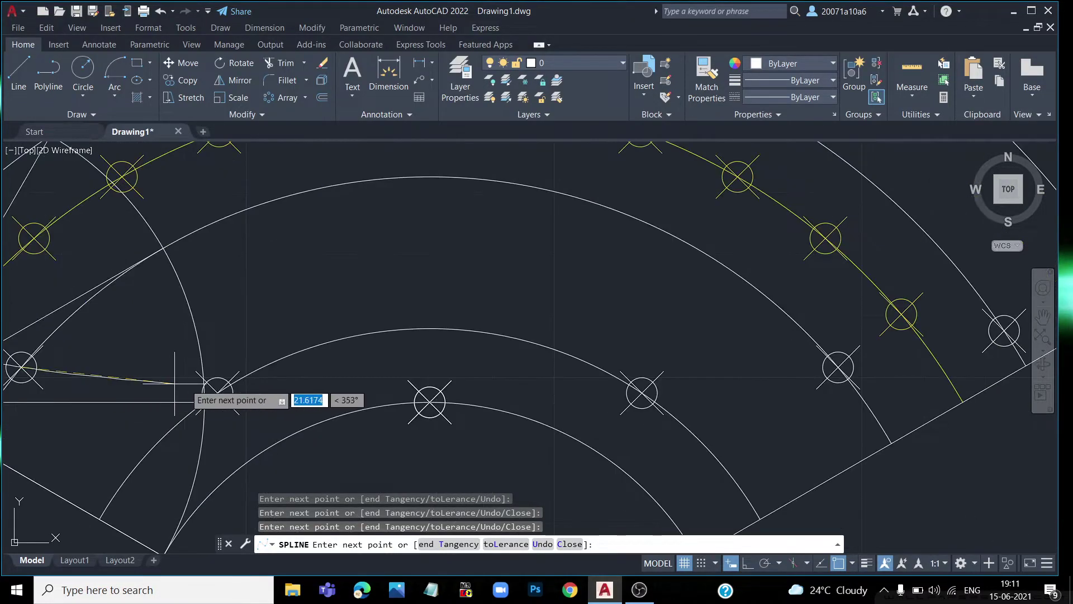
Continue the spline through the fifth and sixth curve points and the five mirrored points on the right side
left_click(214, 395)
left_click(429, 401)
left_click(641, 392)
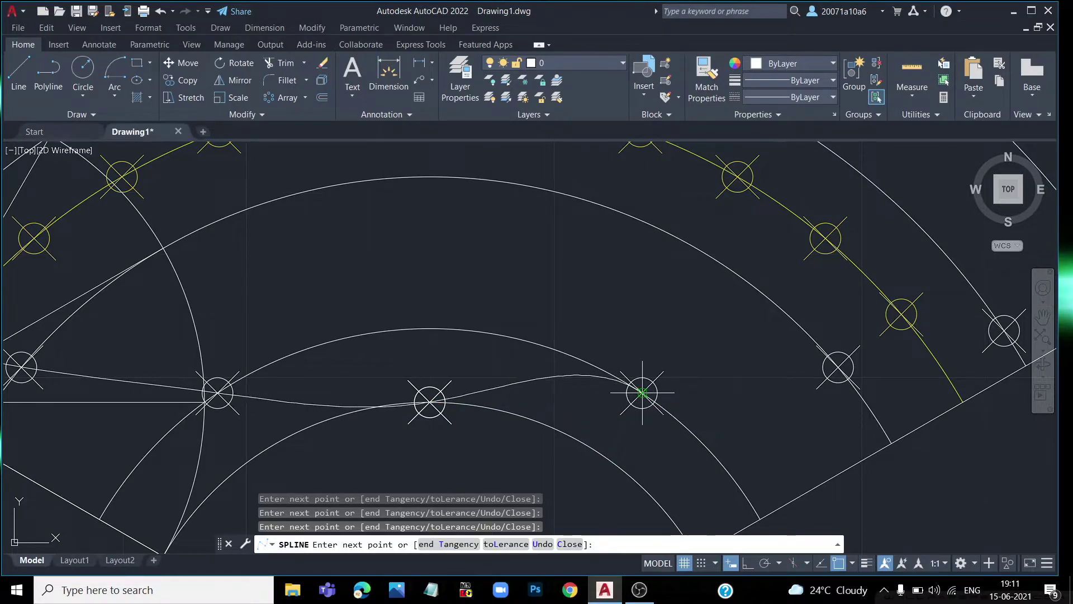
middle_click_drag(642, 393, 57, 413)
left_click(253, 388)
left_click(419, 352)
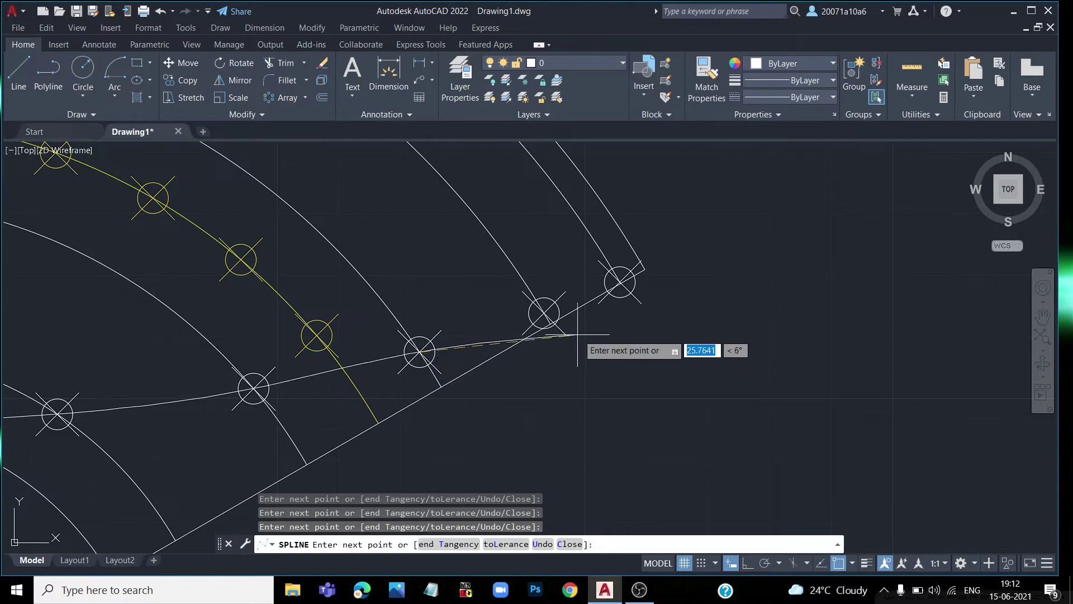
left_click(544, 312)
left_click(620, 283)
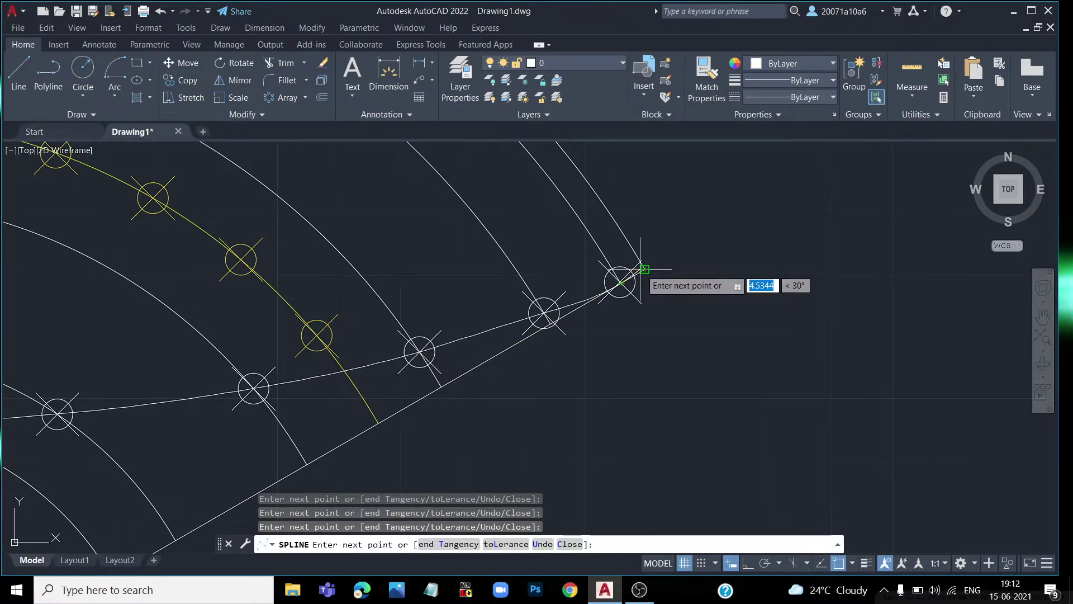
End the spline at the right end of the outermost arc and specify its end tangent towards the upper right
scroll(642, 270, "down", 2)
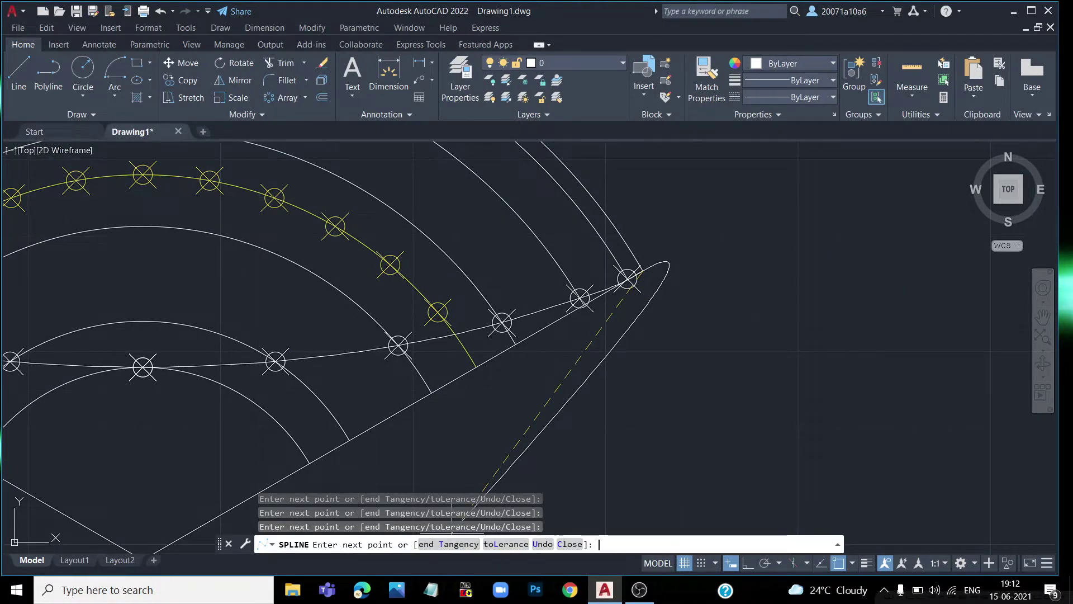
type("T")
key("Return")
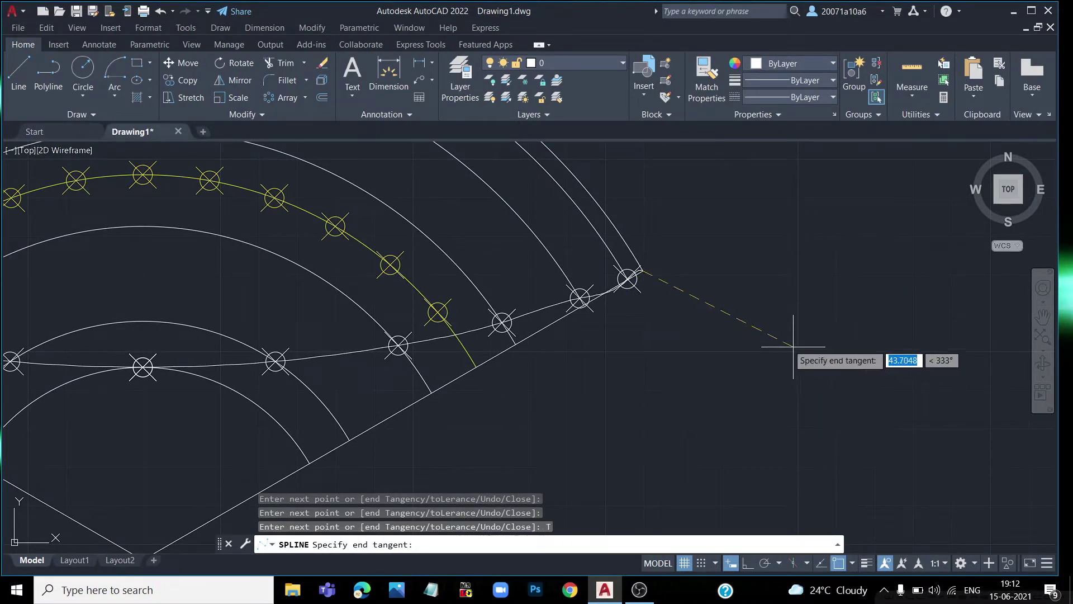
left_click(804, 211)
scroll(740, 424, "down", 4)
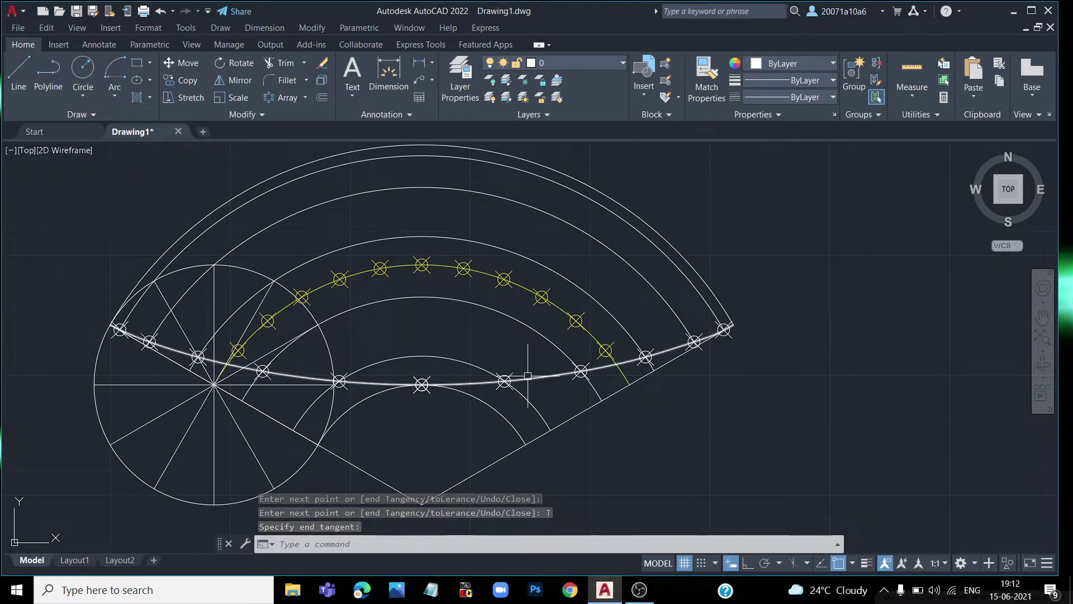
Change the colour of the finished hypocycloid spline to yellow
left_click(531, 380)
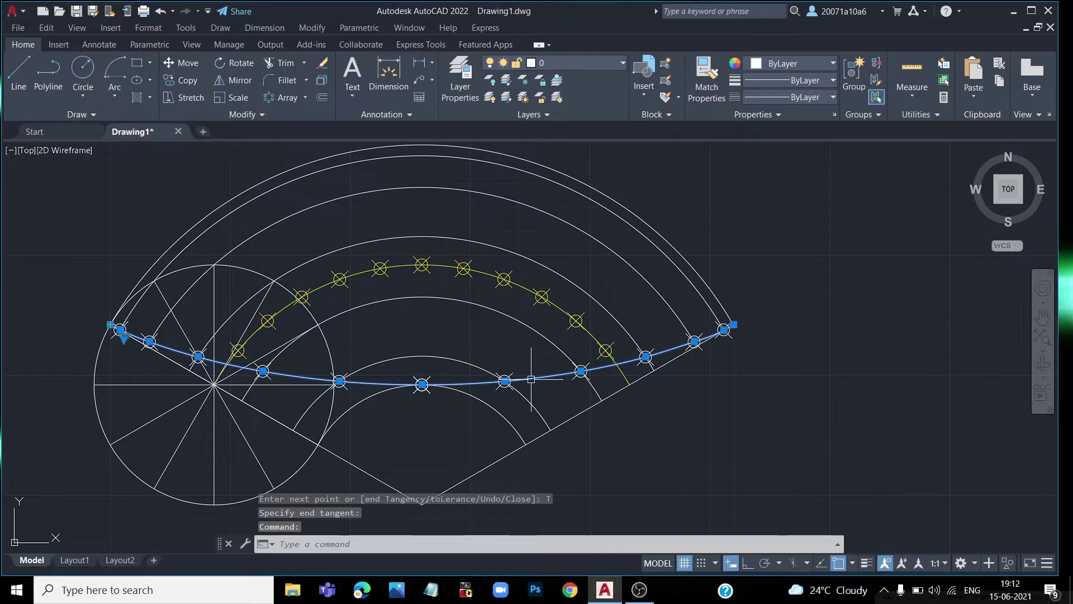
left_click(833, 64)
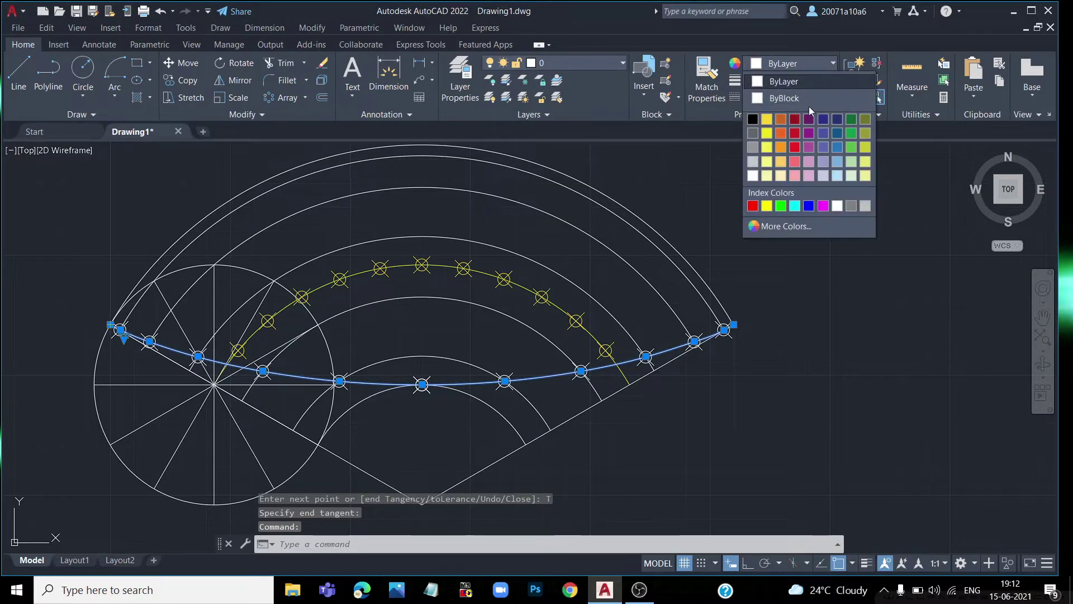
left_click(758, 146)
key("Escape")
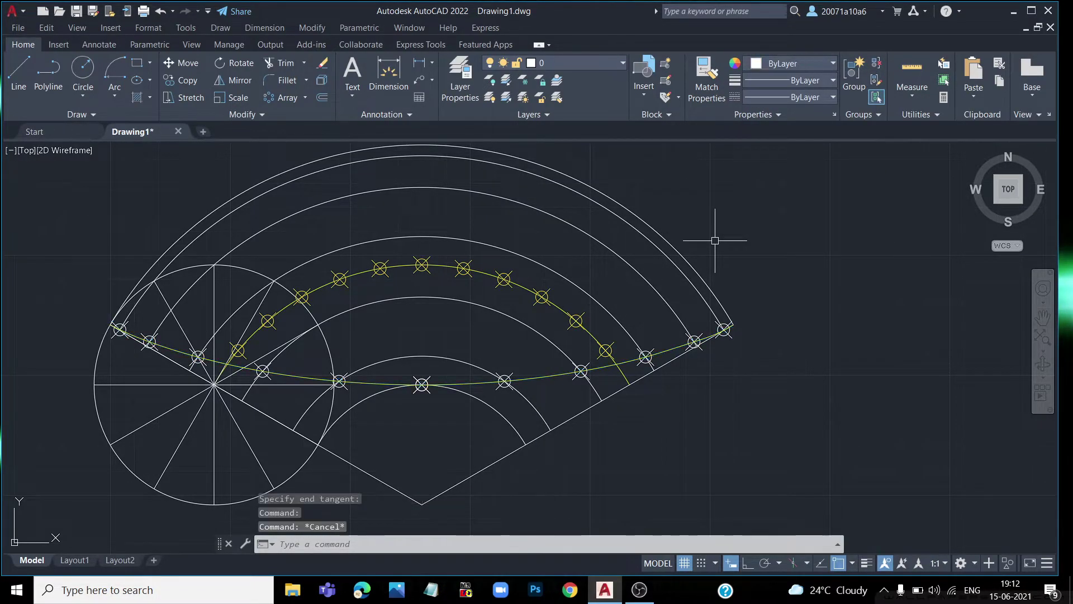
middle_click_drag(715, 244, 781, 226)
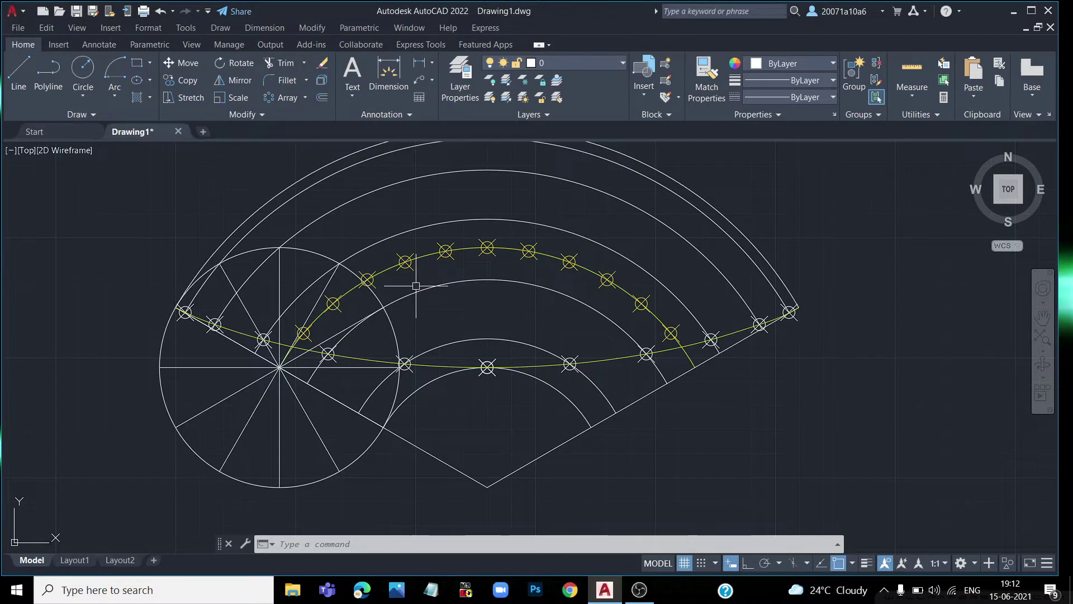
Convert the hypocycloid spline into a polyline with PEDIT, using a precision of 10
left_click(334, 550)
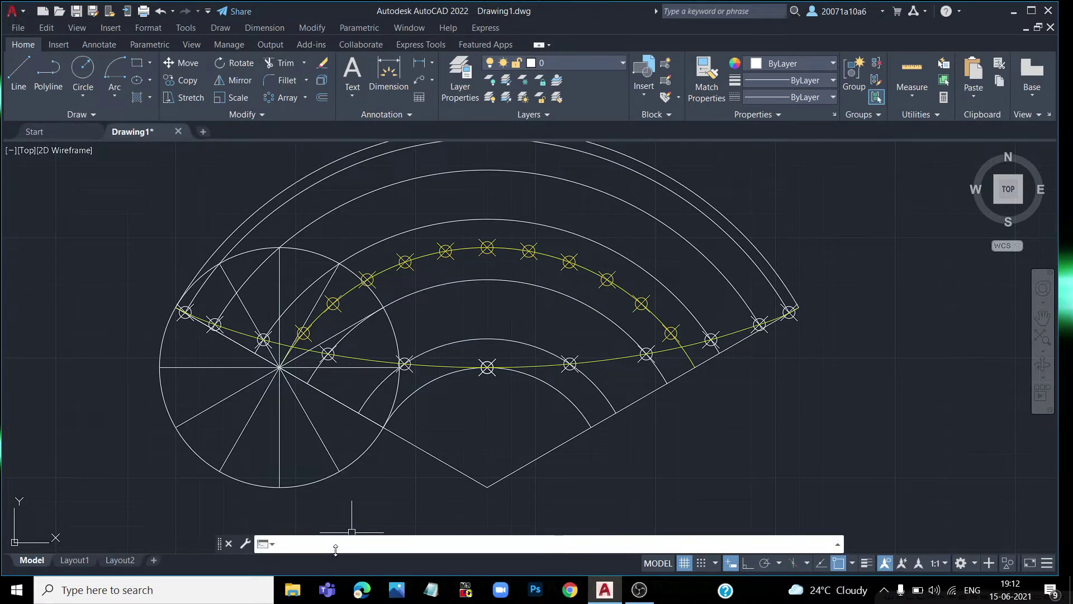
type("PEdit")
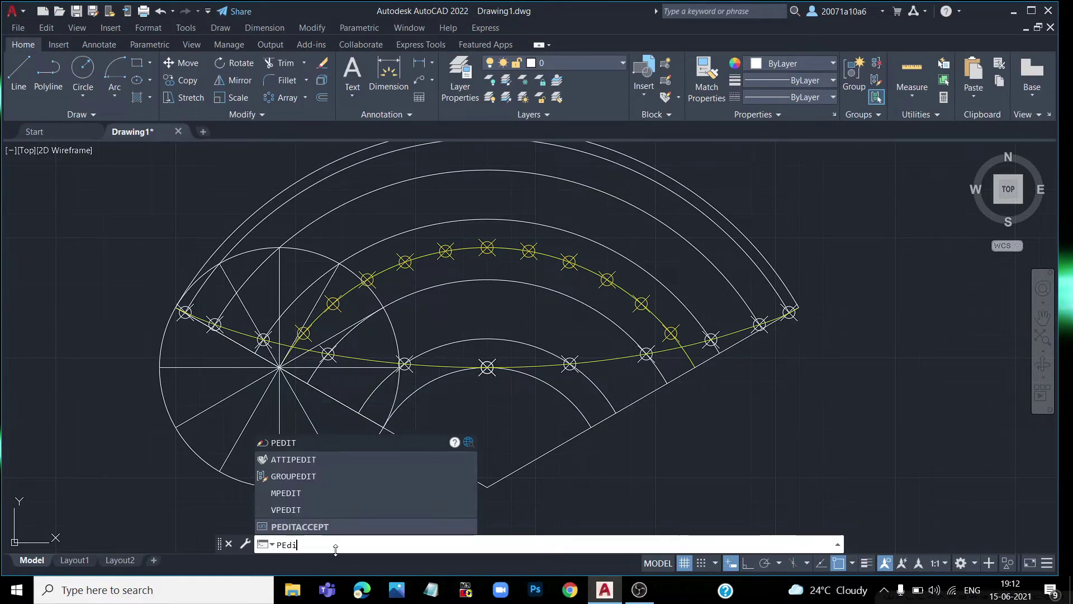
left_click(272, 443)
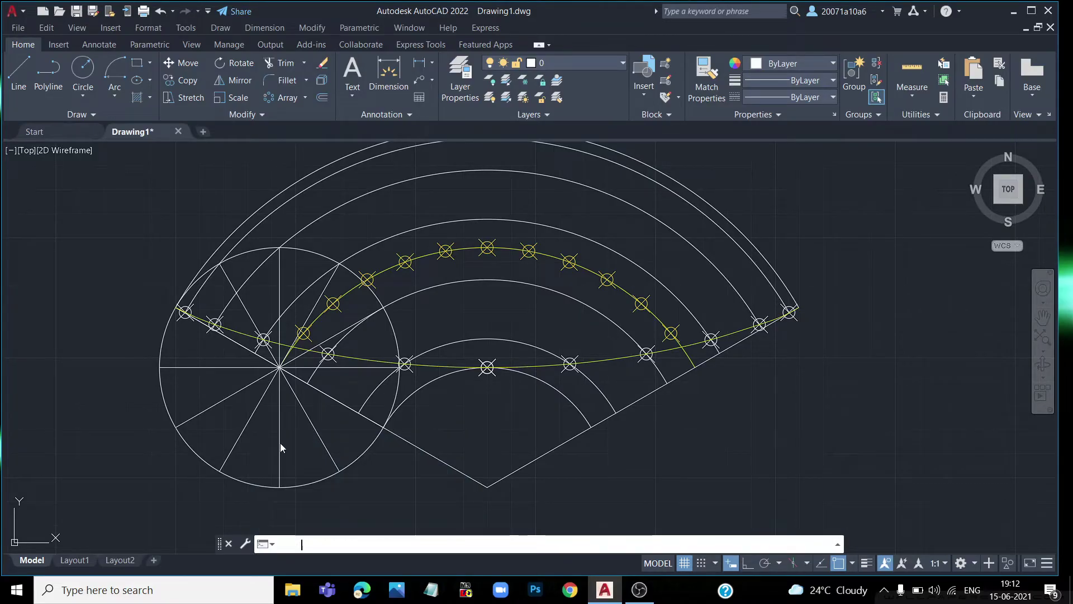
left_click(456, 366)
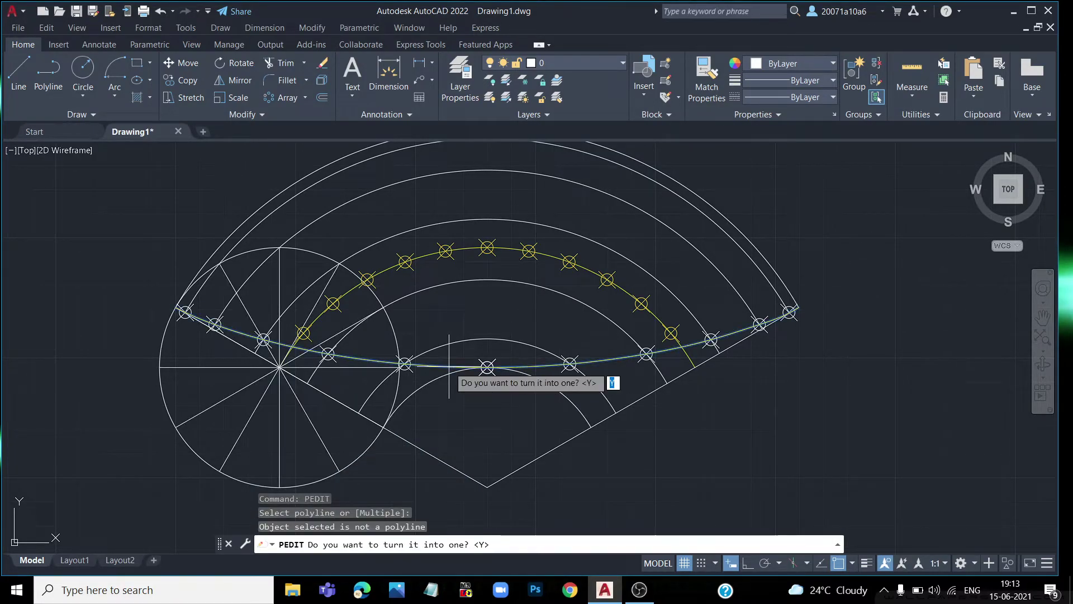
key("Return")
key("Return")
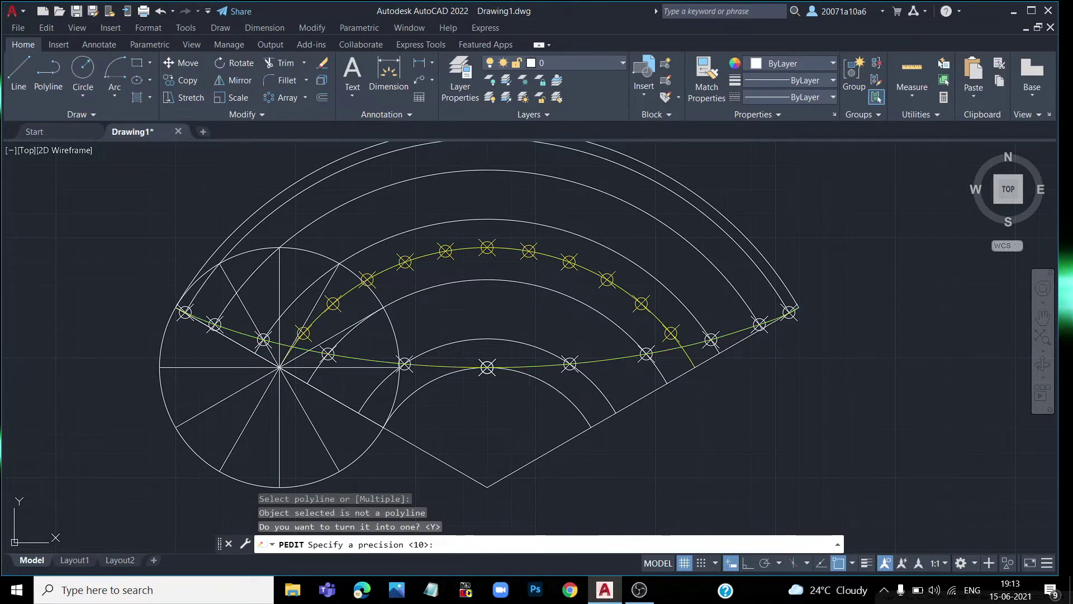
Set the width of all segments of the hypocycloid polyline to 0.5 and end the polyline edit
key("Down")
key("Down")
key("Down")
key("Return")
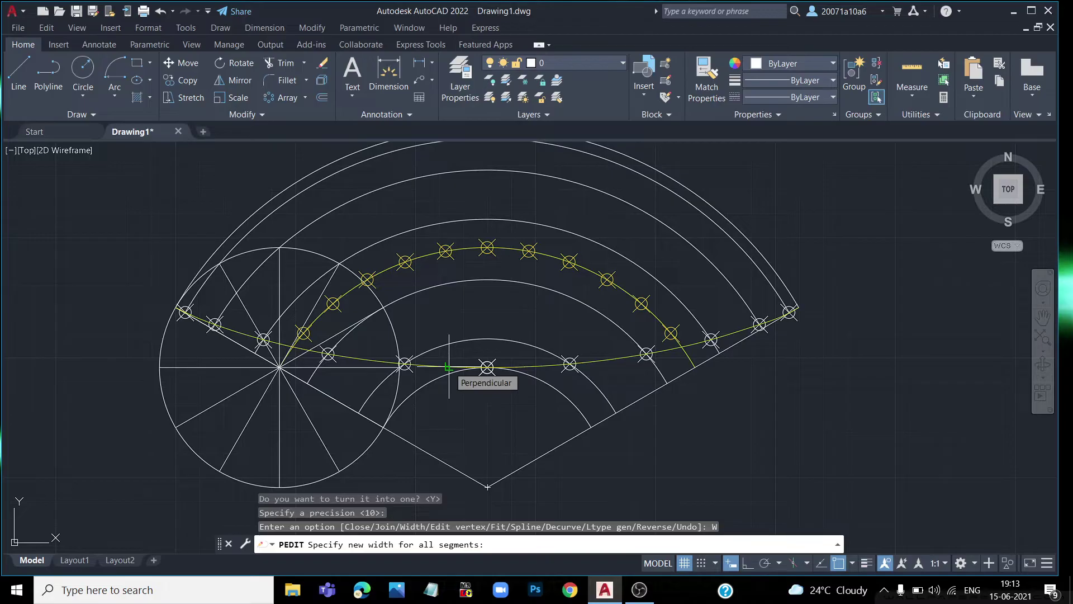
type(".5")
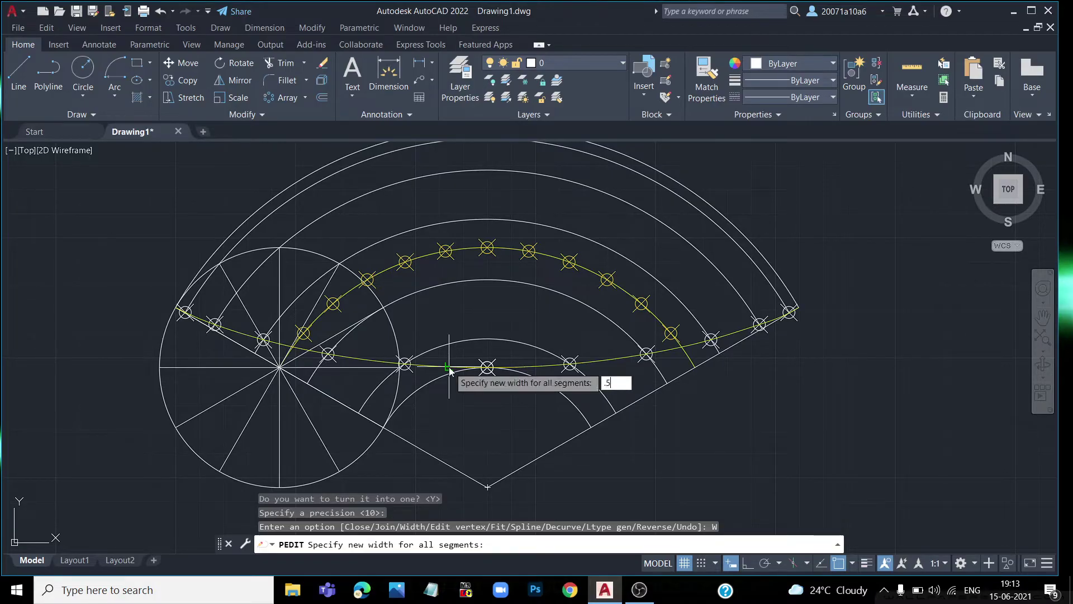
key("Return")
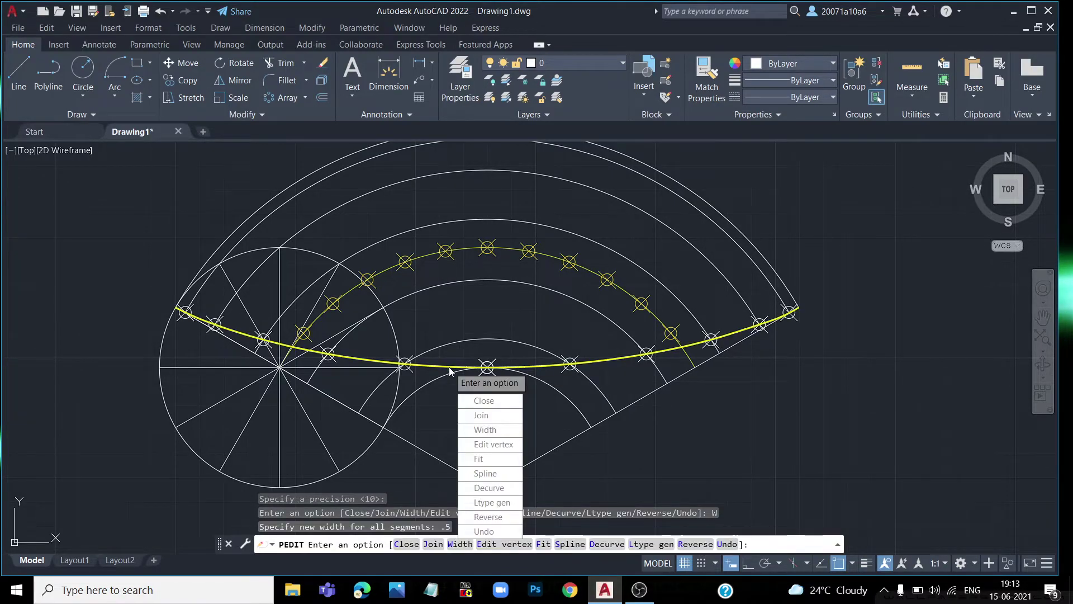
key("Escape")
Examine the thickened hypocycloid curve along its full length between the two ends of the outermost arc
scroll(548, 356, "down", 2)
scroll(548, 356, "up", 2)
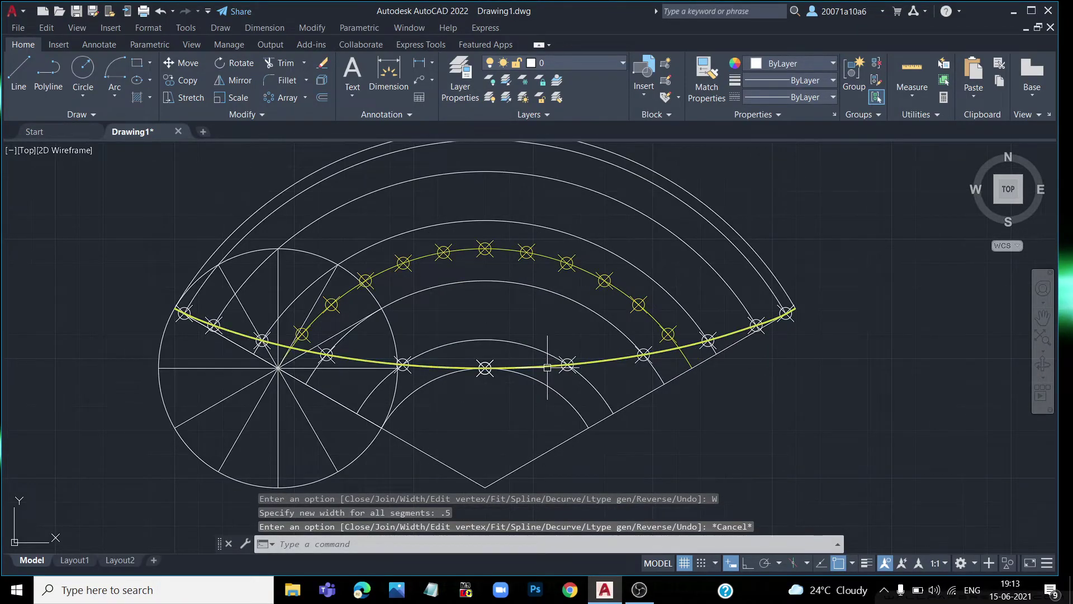
scroll(528, 279, "up", 2)
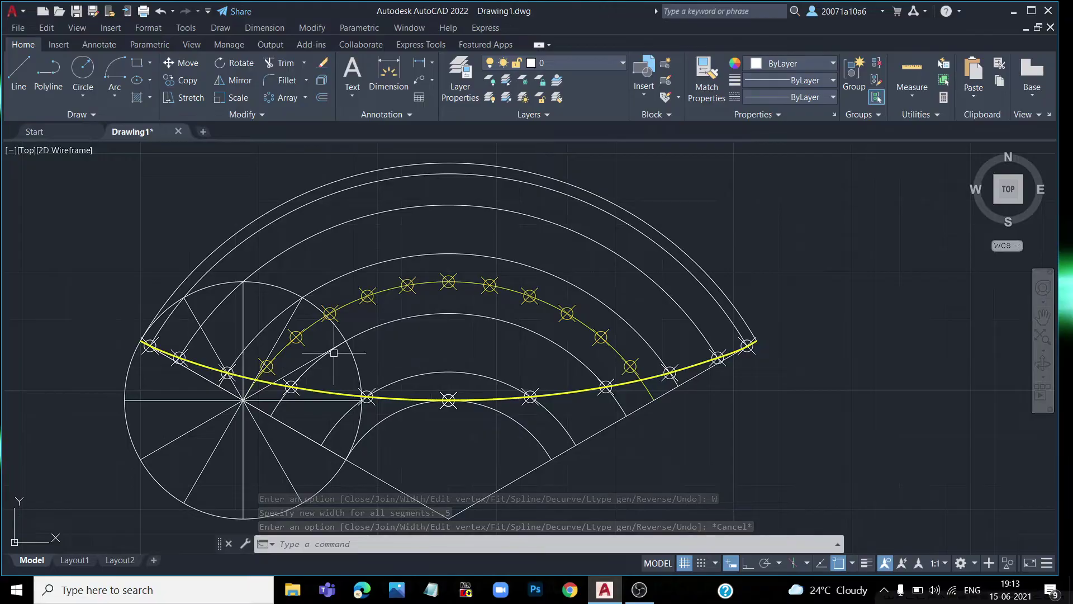
scroll(193, 363, "up", 2)
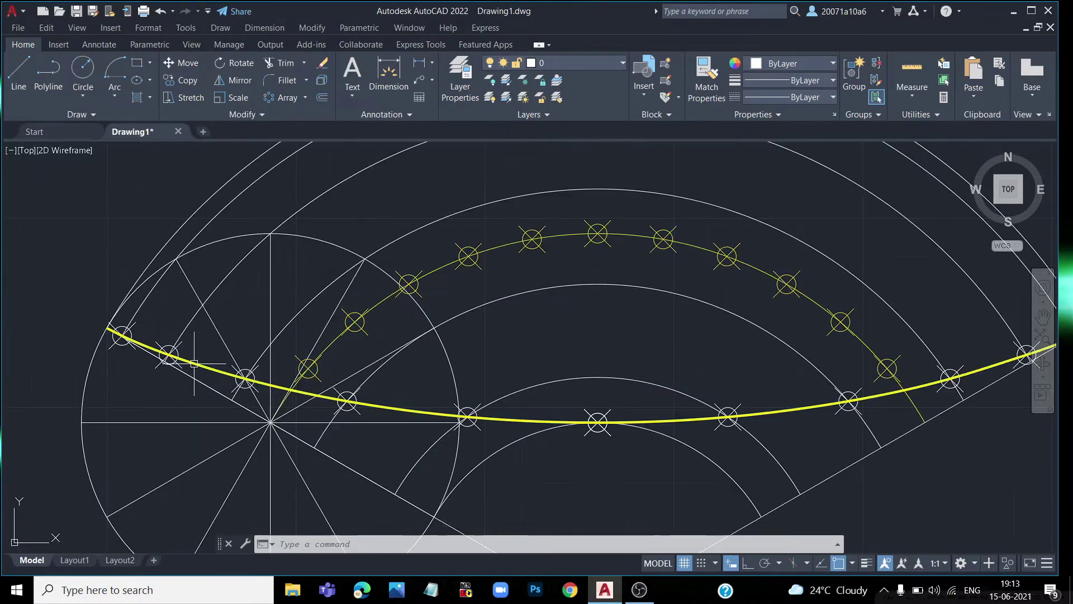
scroll(358, 377, "down", 2)
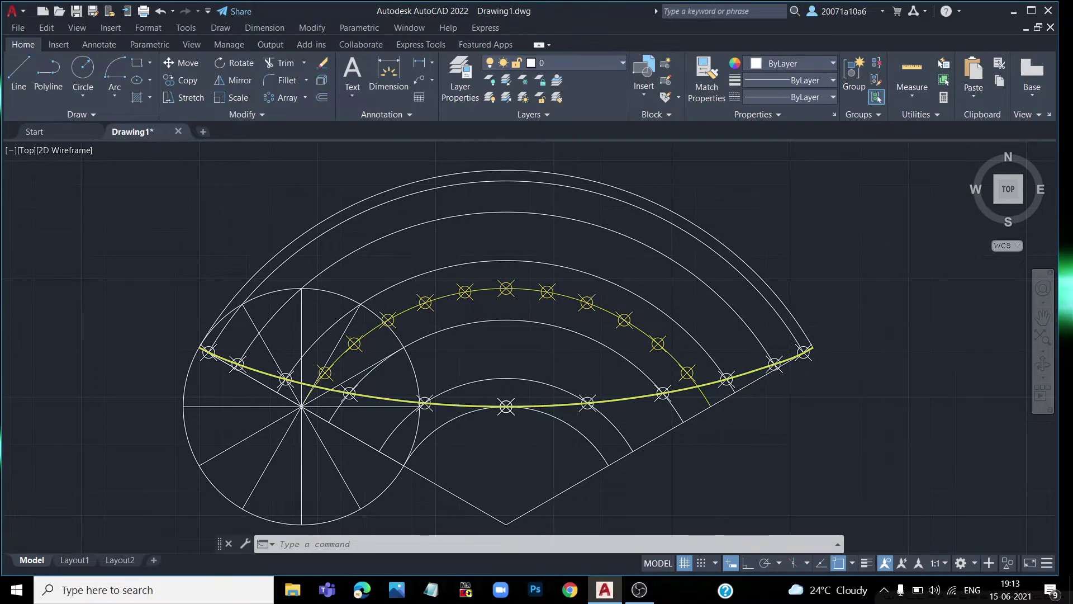
scroll(456, 401, "up", 2)
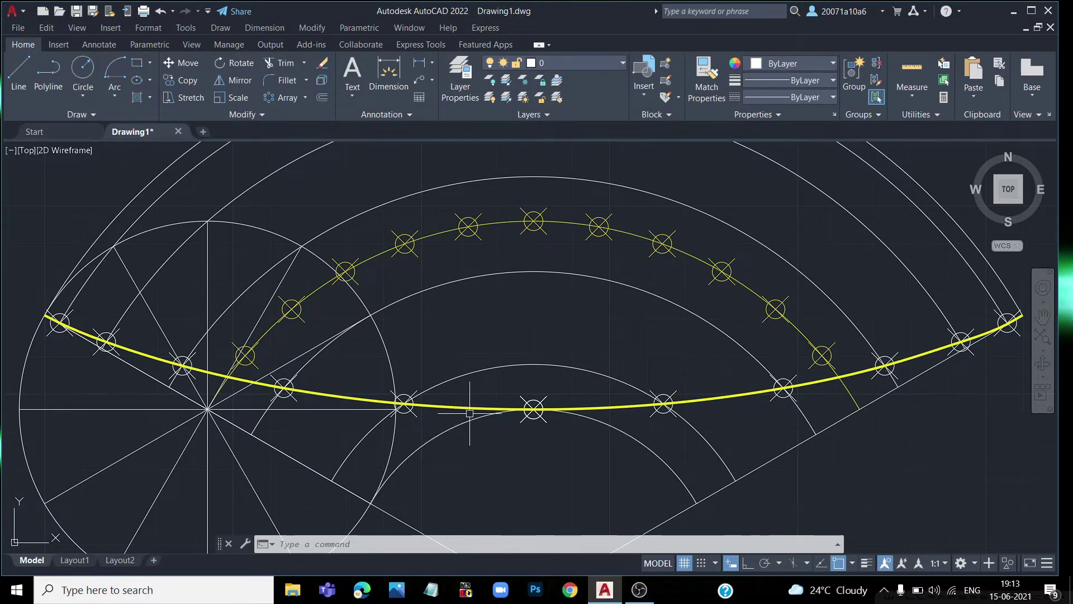
scroll(565, 410, "down", 2)
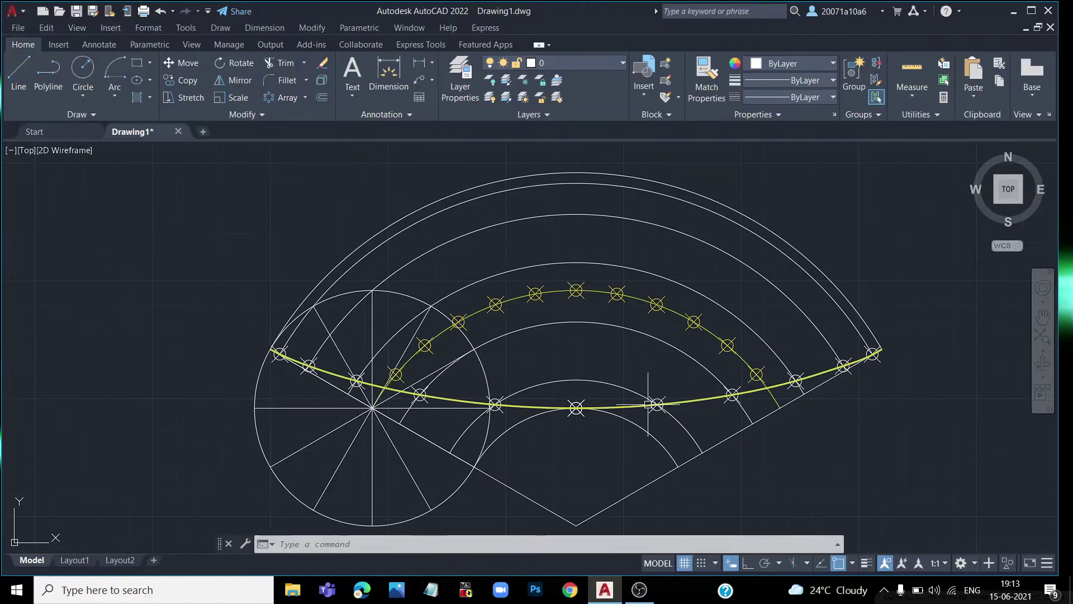
middle_click_drag(762, 426, 626, 475)
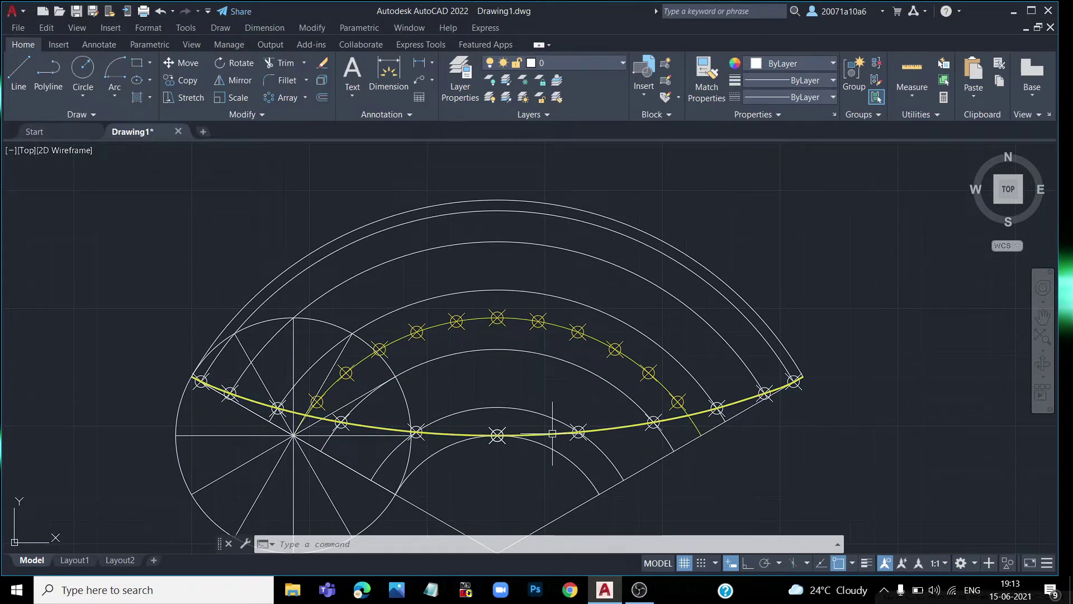
scroll(554, 414, "down", 2)
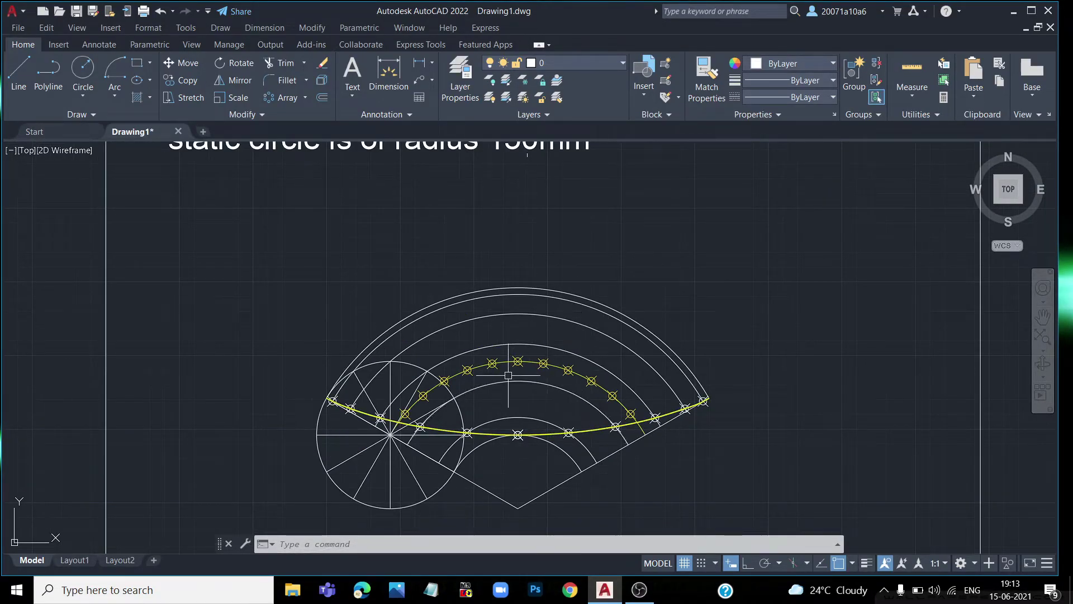
Add a radius dimension to the outermost arc, placing its text just outside the arc near the right end
left_click(398, 73)
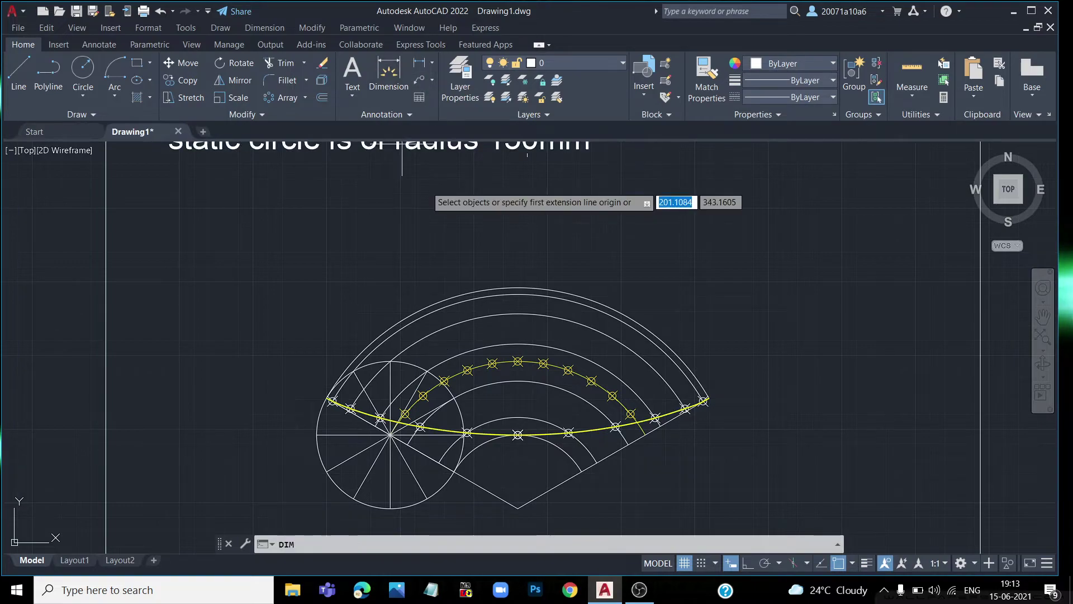
left_click(699, 383)
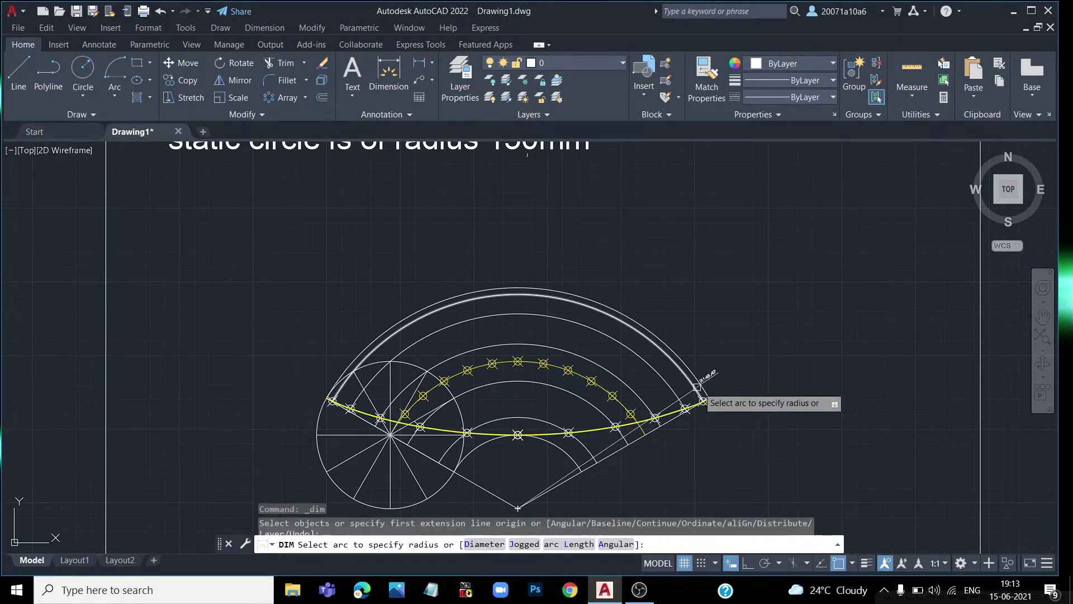
left_click(701, 386)
scroll(713, 377, "up", 5)
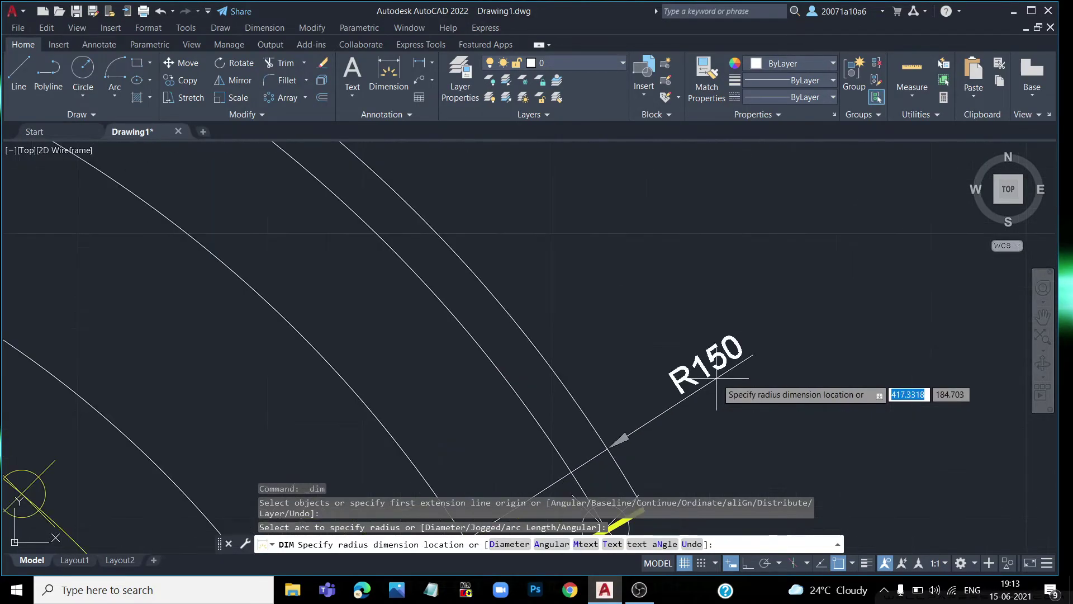
left_click(716, 386)
scroll(717, 380, "down", 6)
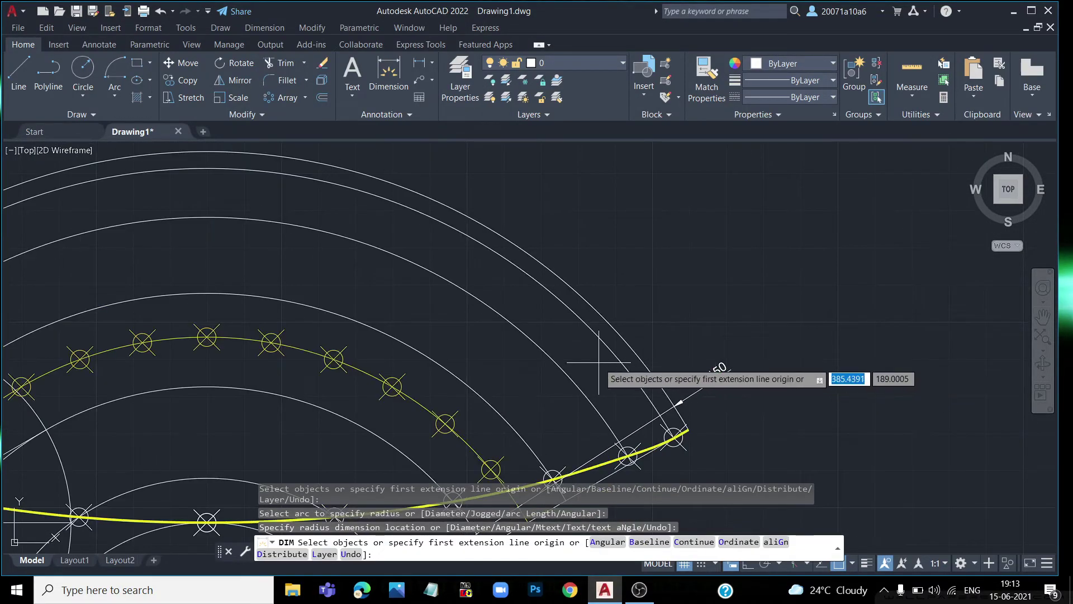
scroll(209, 388, "down", 2)
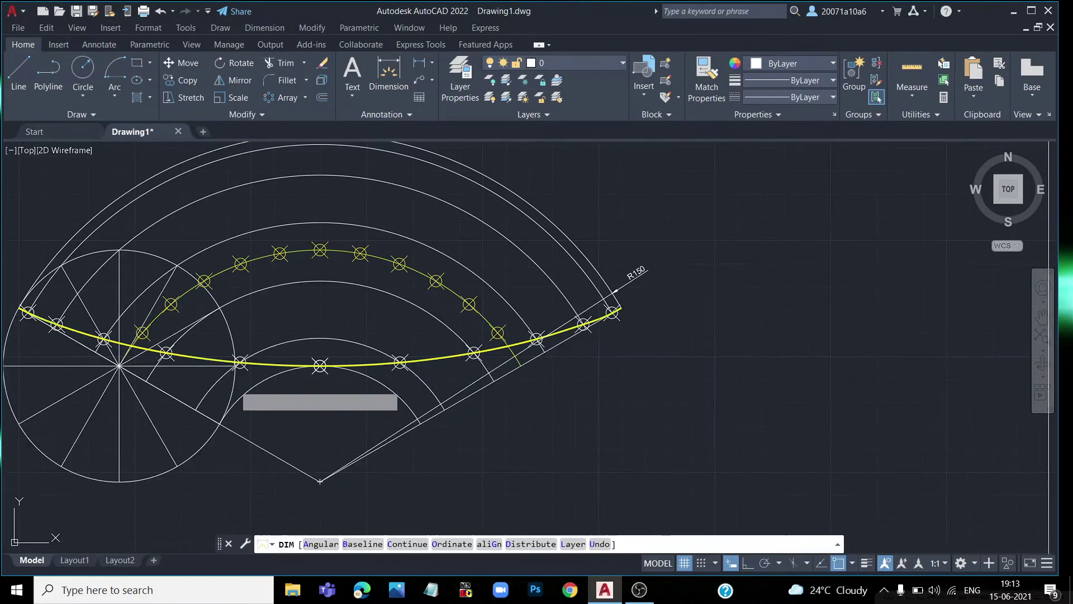
left_click(183, 465)
scroll(179, 443, "up", 5)
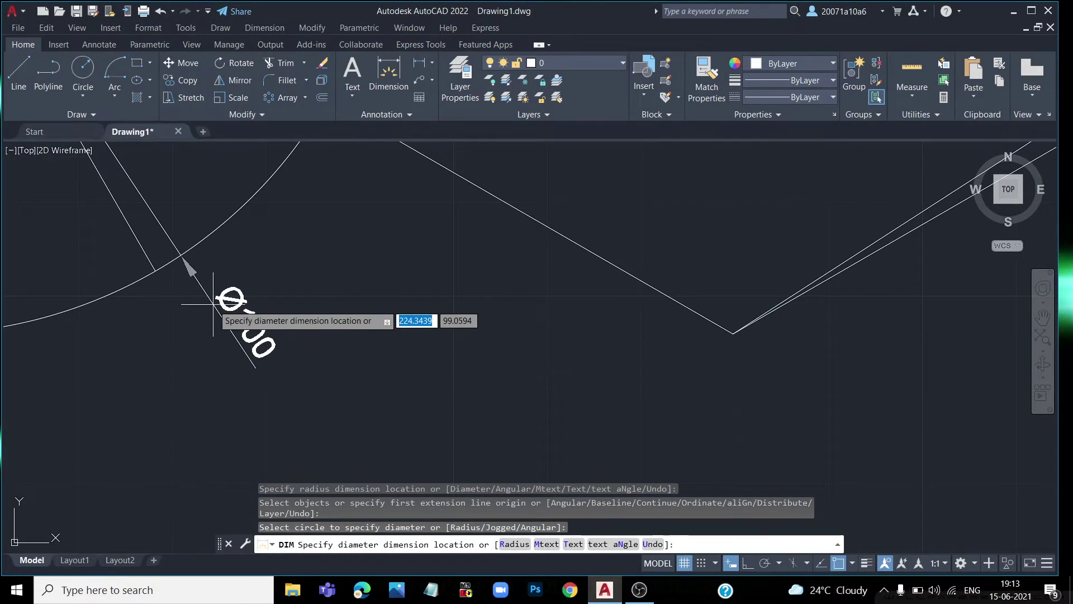
scroll(212, 291, "down", 5)
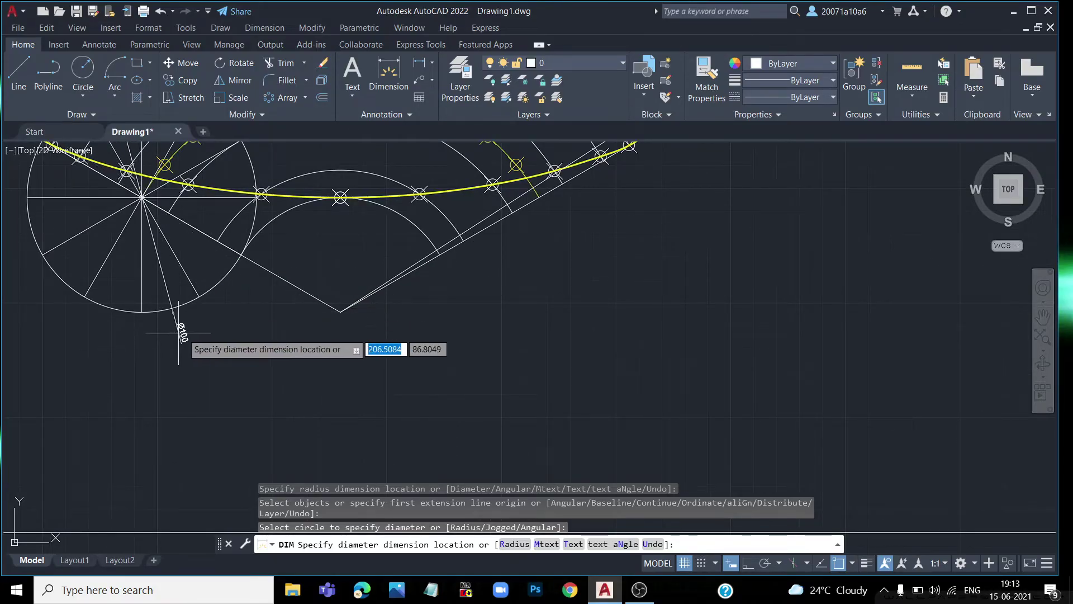
key("Escape")
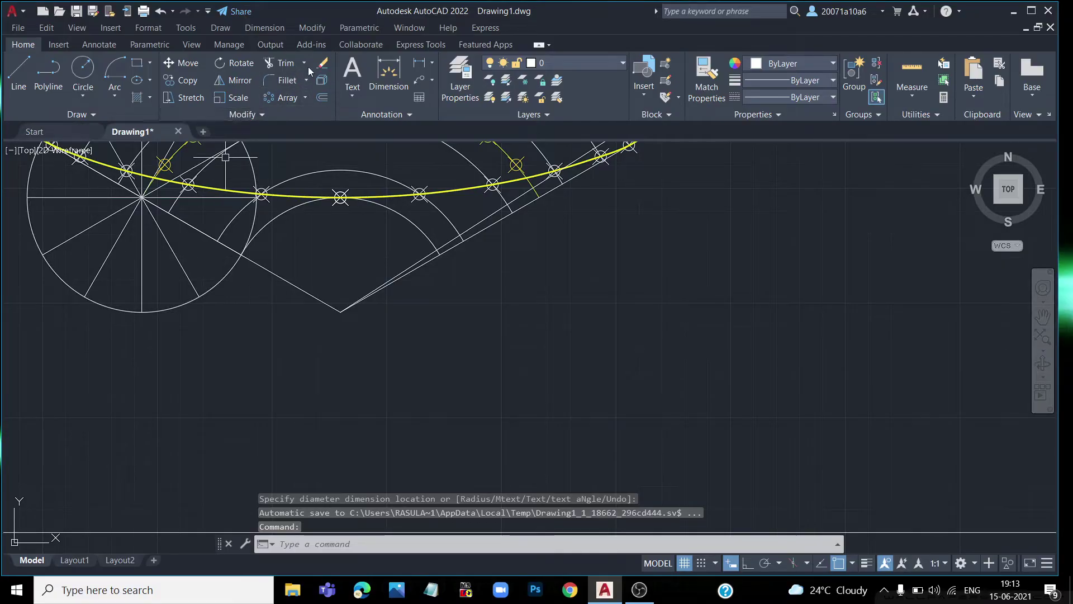
Add a radius dimension to the rolling circle, placing its text outside the circle at the lower right
left_click(433, 62)
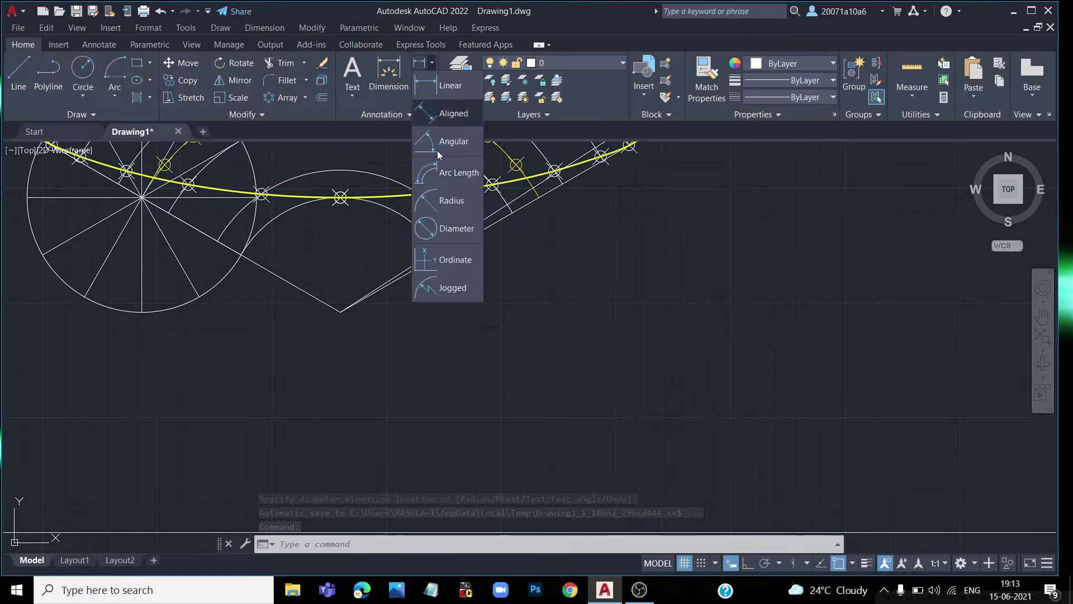
left_click(442, 202)
left_click(216, 287)
scroll(216, 311, "up", 6)
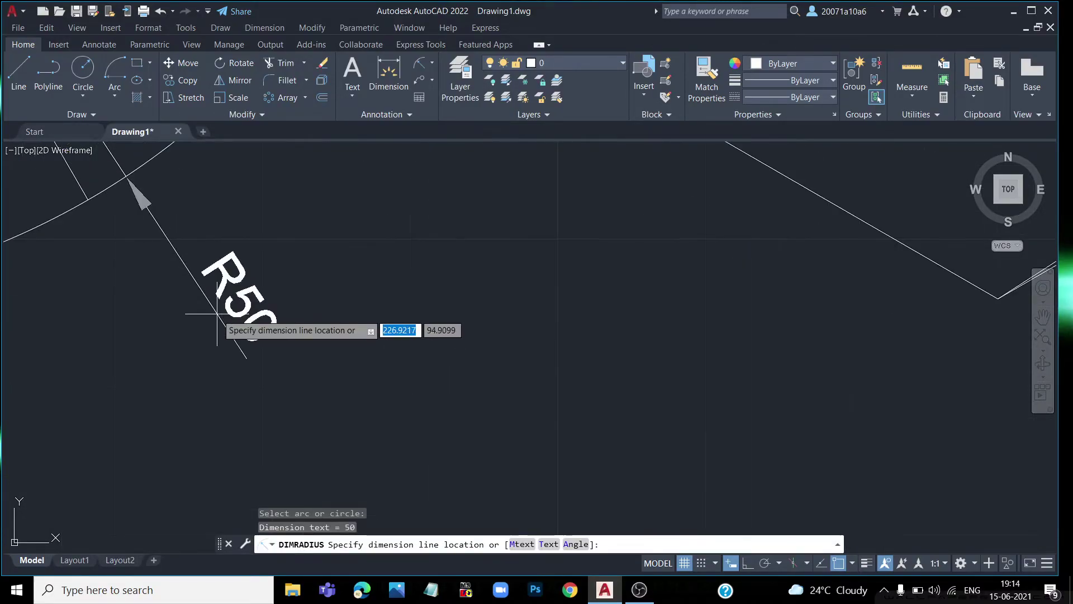
left_click(219, 311)
Modify the ISO-25 dimension style to a text height of 7 and set it as the current style
scroll(226, 311, "down", 6)
scroll(229, 311, "down", 4)
scroll(360, 479, "up", 1)
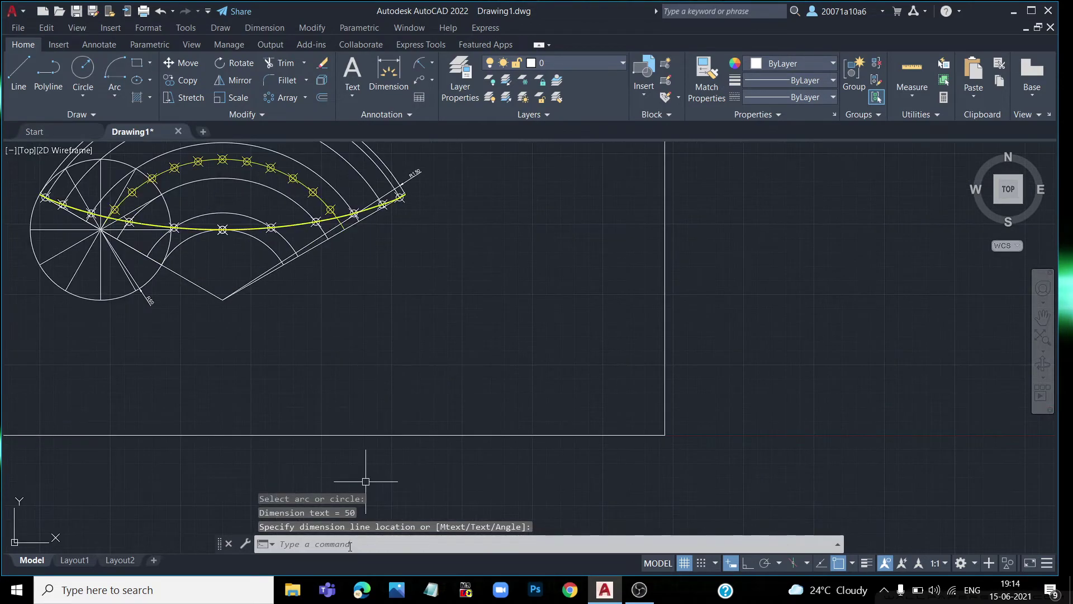
left_click(342, 545)
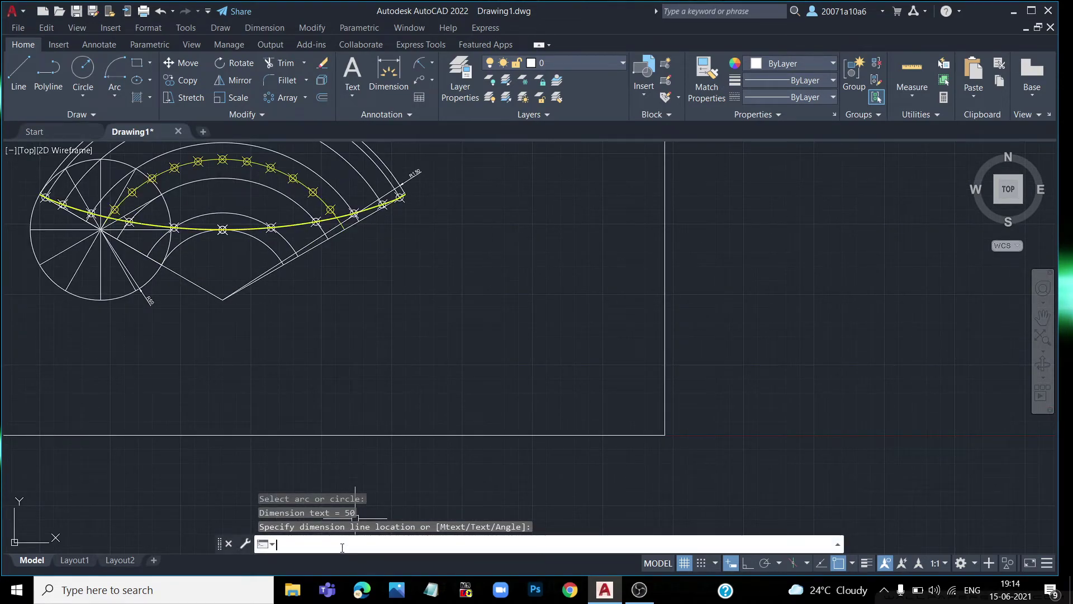
type("dm")
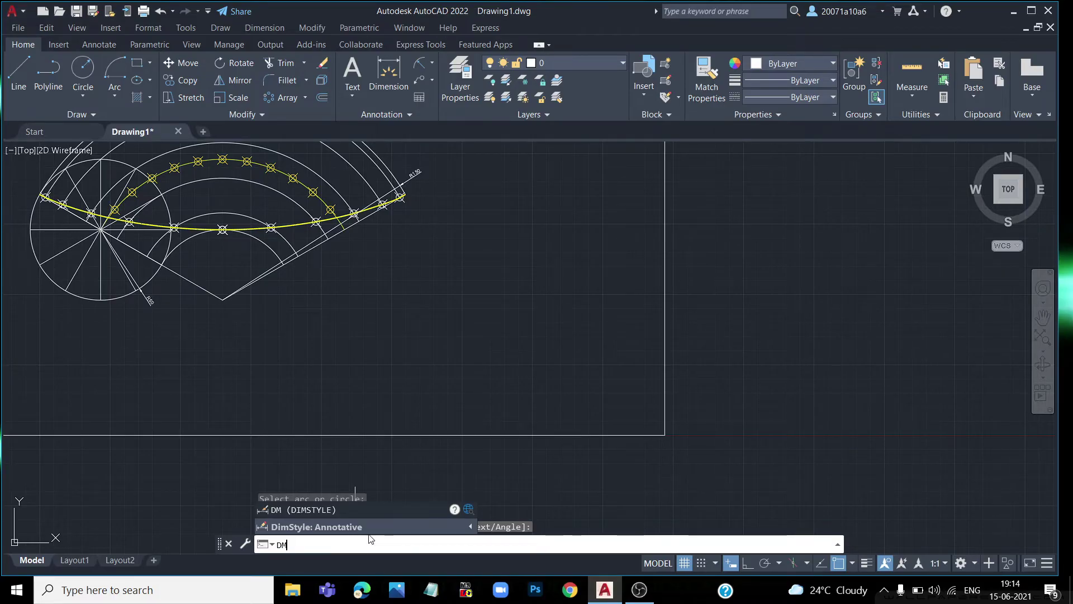
left_click(340, 509)
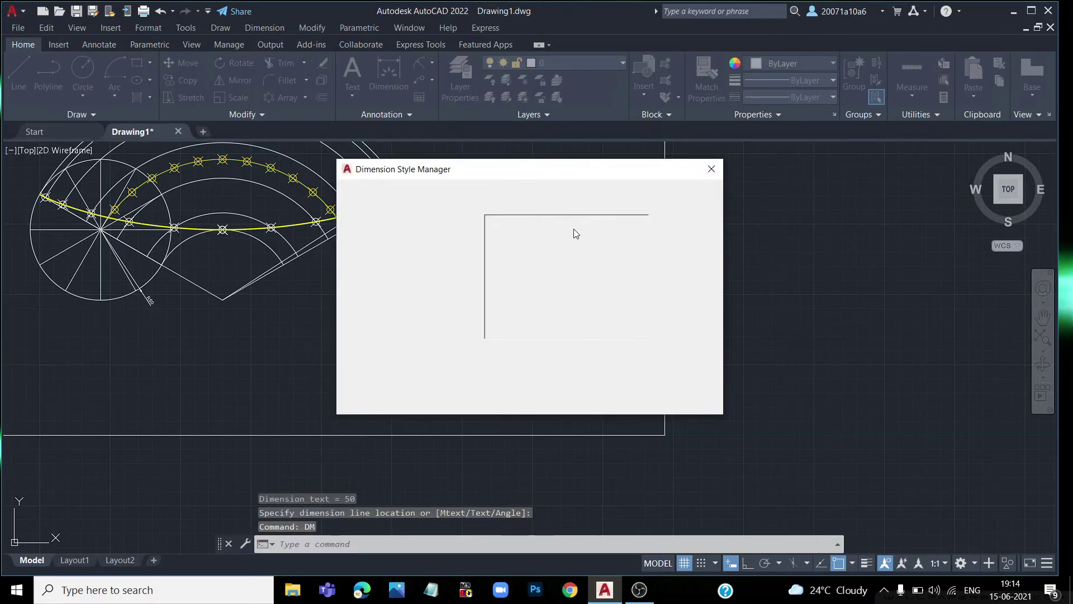
left_click(671, 271)
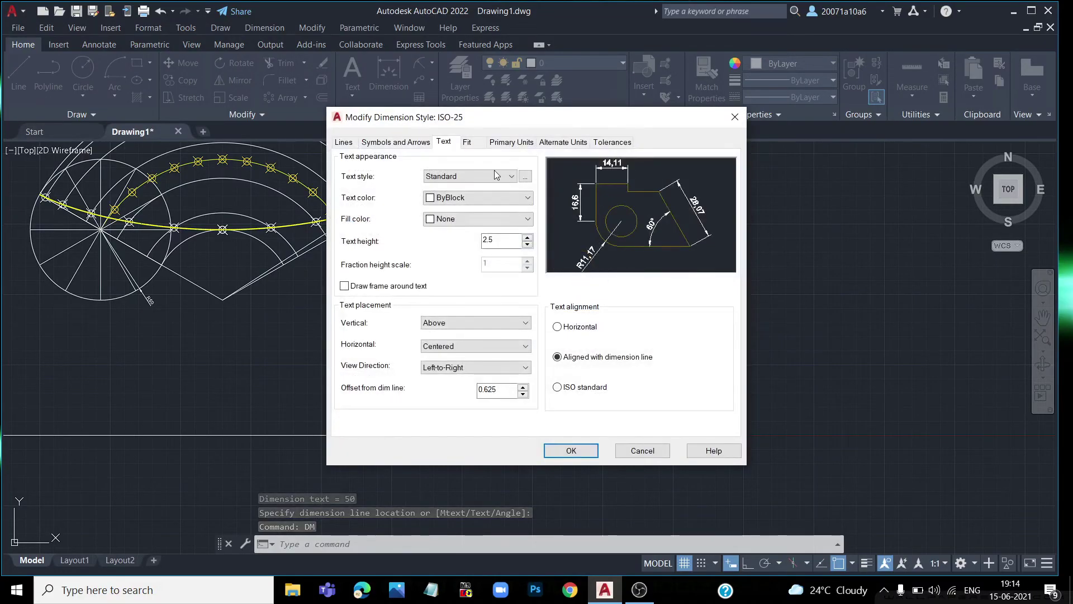
left_click(503, 243)
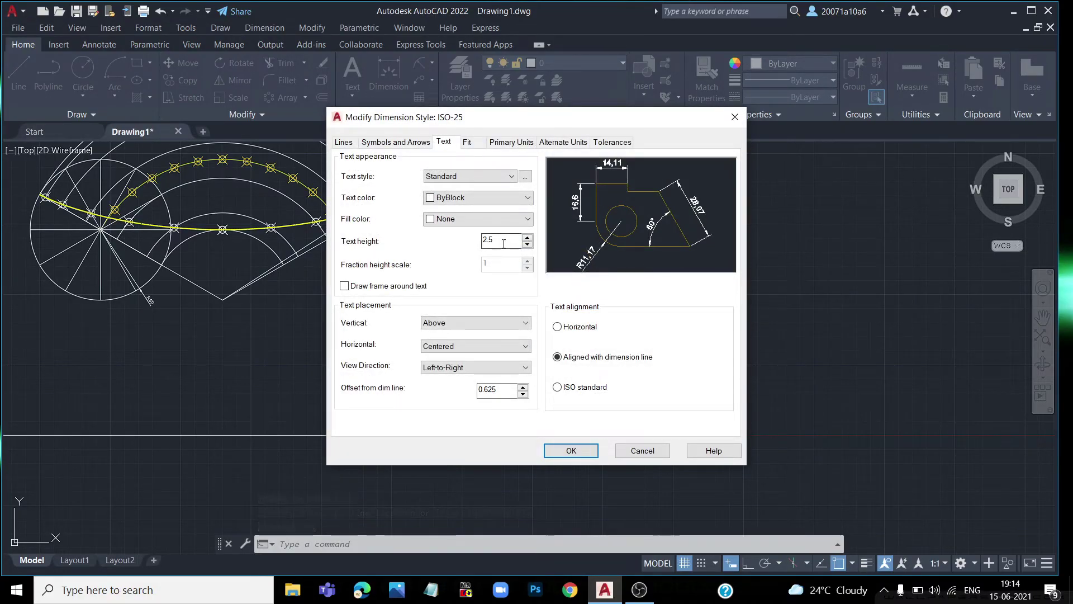
key("BackSpace")
key("BackSpace")
key("BackSpace")
key("BackSpace")
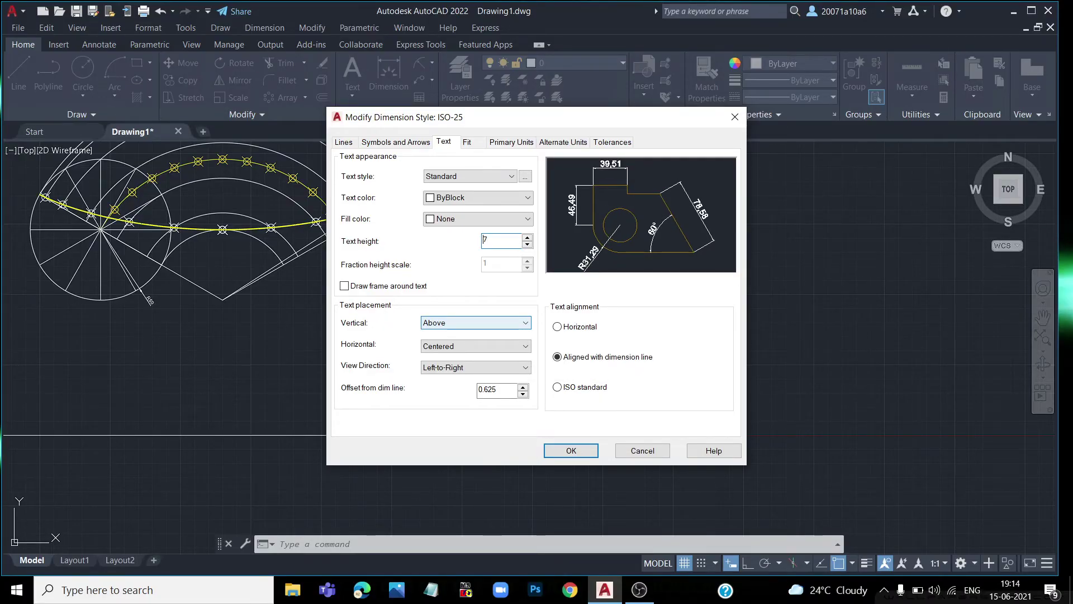
left_click(570, 450)
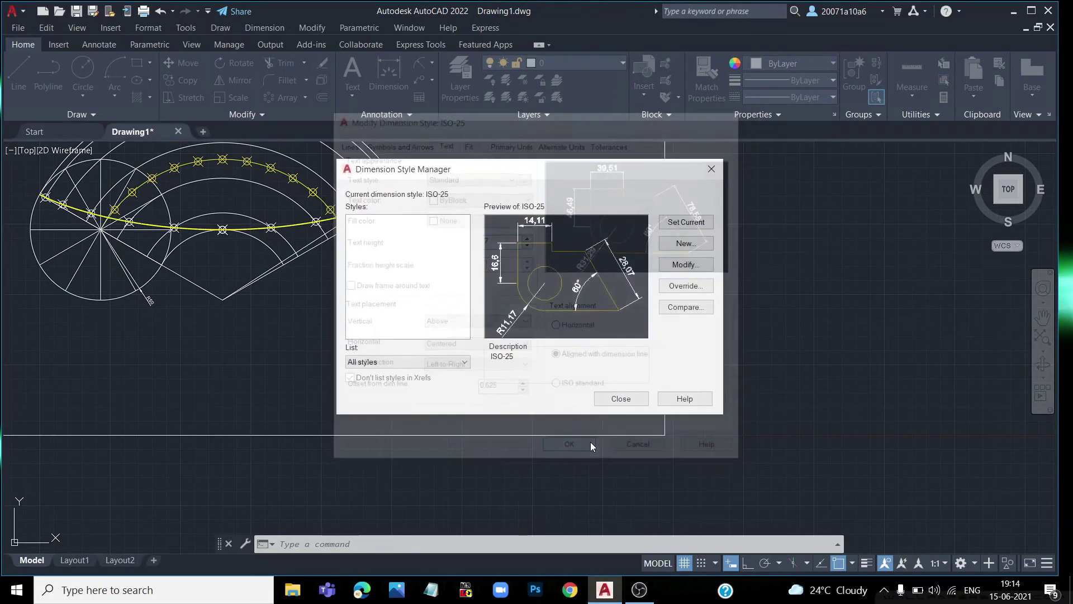
left_click(689, 223)
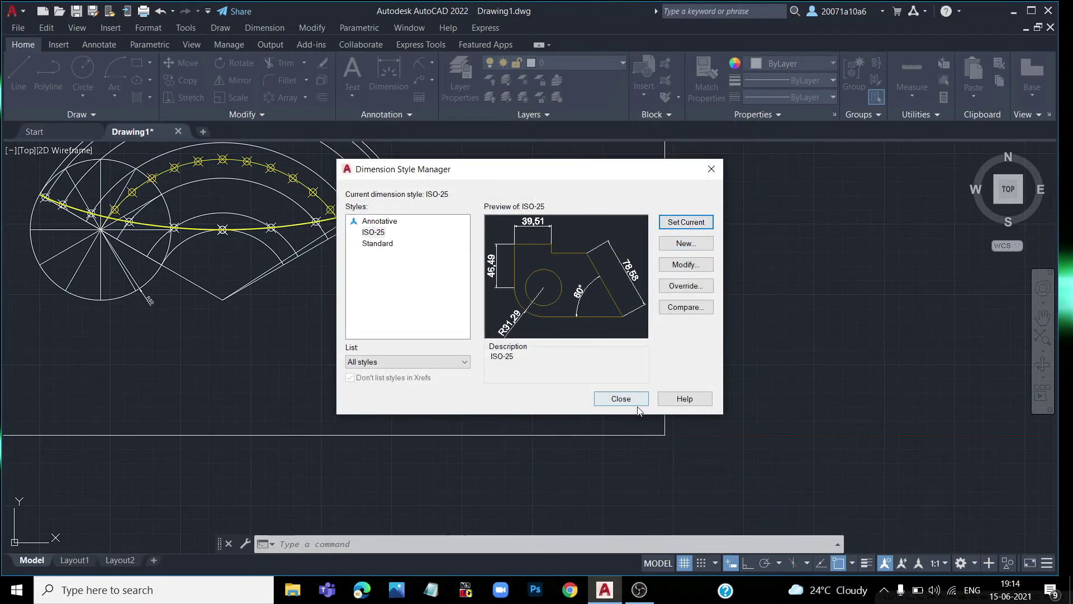
Close the Dimension Style Manager and examine the whole hypocycloid drawing, including its title notes and the two radius dimensions
left_click(621, 398)
scroll(388, 335, "up", 2)
scroll(498, 412, "up", 2)
scroll(498, 412, "down", 4)
mouse_move(498, 412)
middle_mouse_down()
mouse_move(440, 341)
mouse_move(525, 457)
middle_mouse_up()
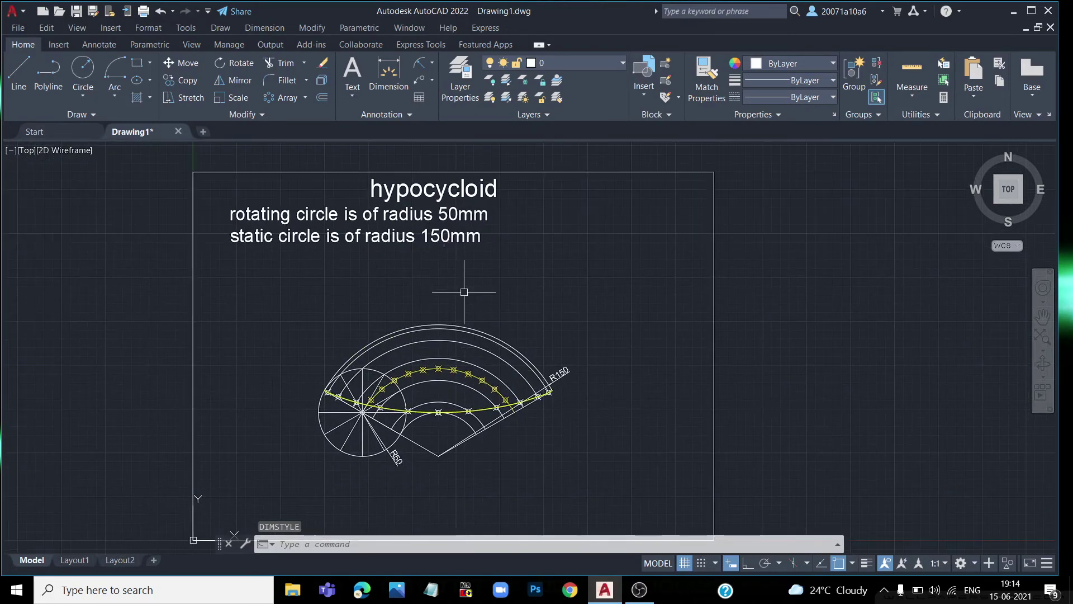
scroll(374, 289, "up", 2)
middle_click_drag(424, 358, 424, 291)
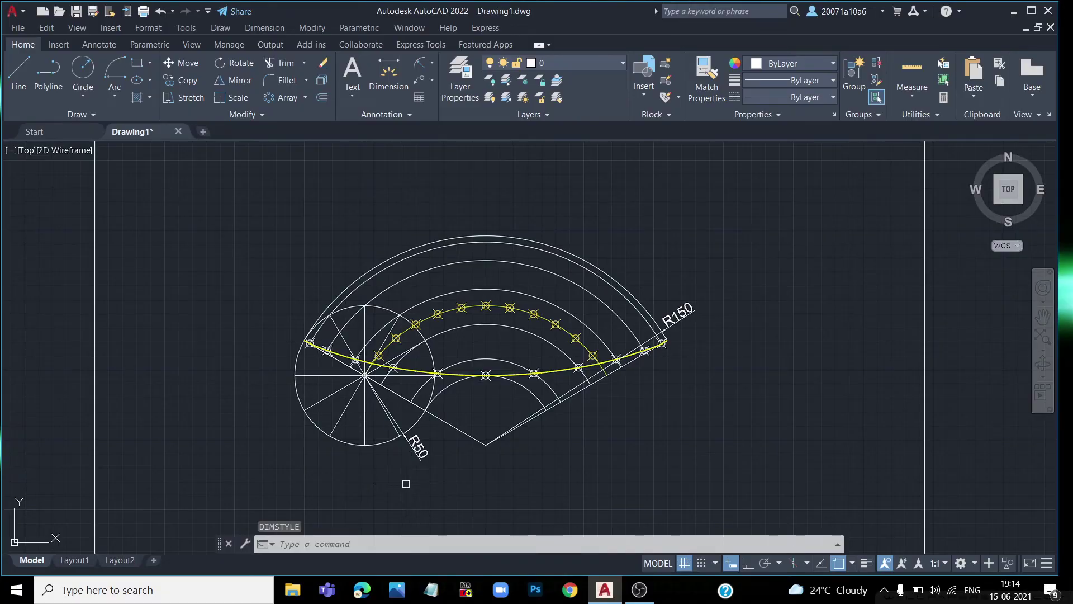
scroll(408, 475, "down", 3)
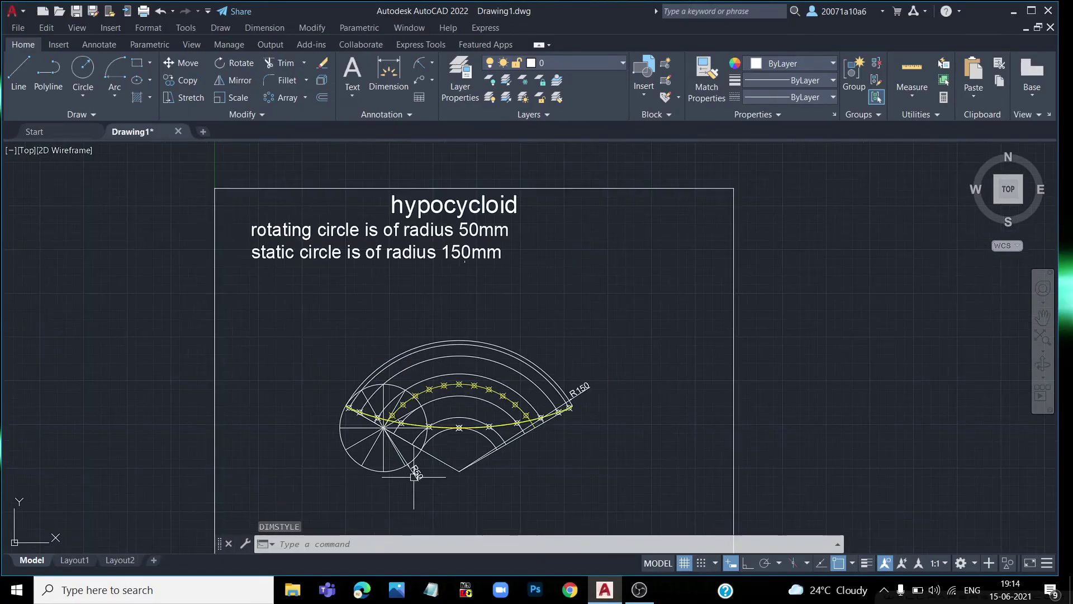
scroll(511, 405, "up", 2)
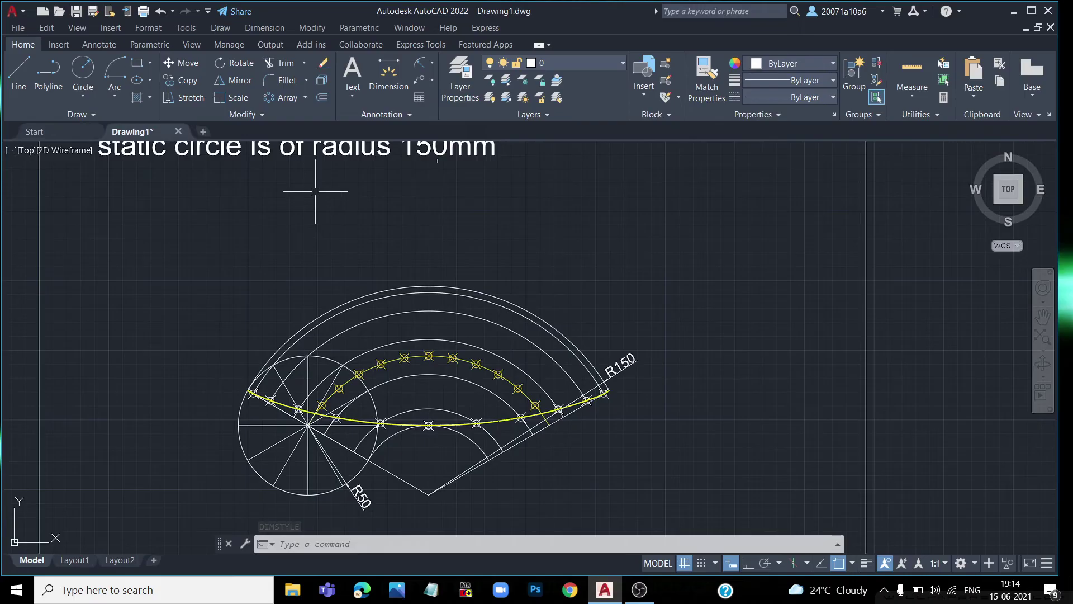
middle_click_drag(313, 217, 310, 234)
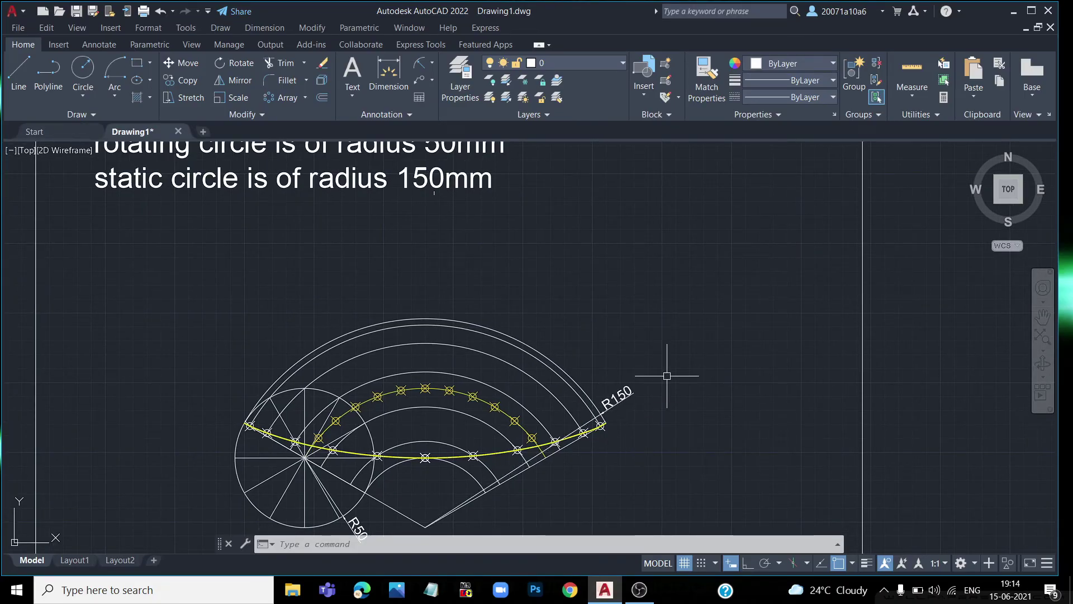
scroll(660, 296, "up", 2)
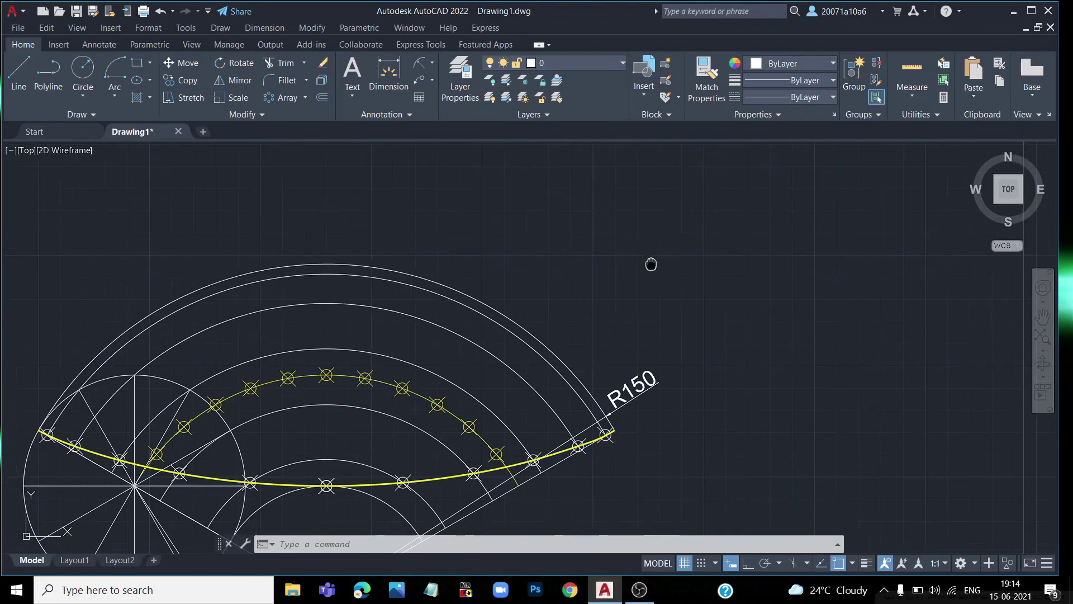
middle_click_drag(636, 273, 735, 186)
middle_click_drag(652, 426, 700, 375)
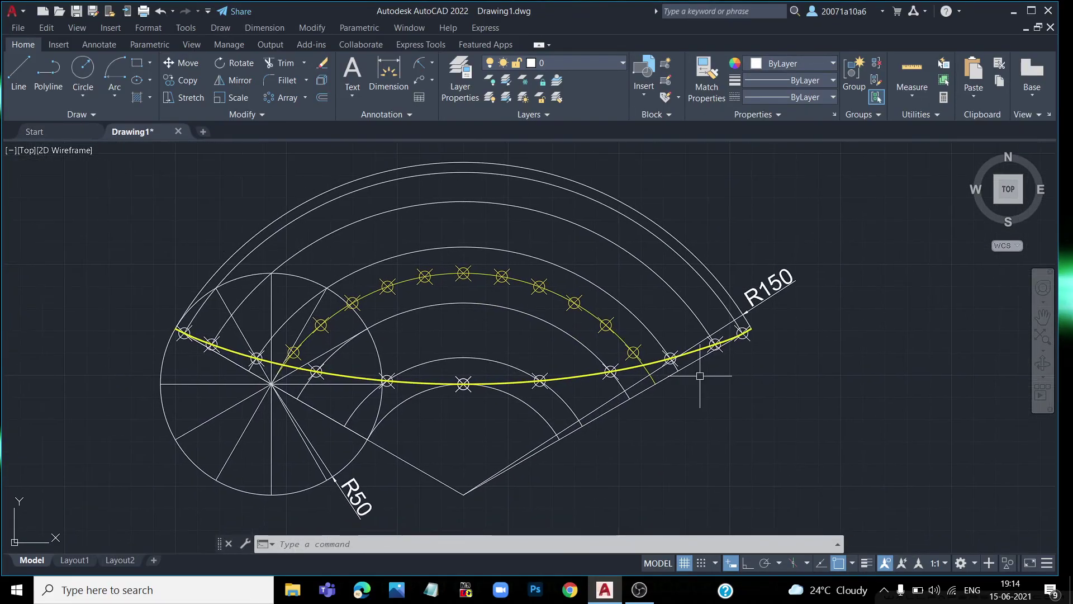